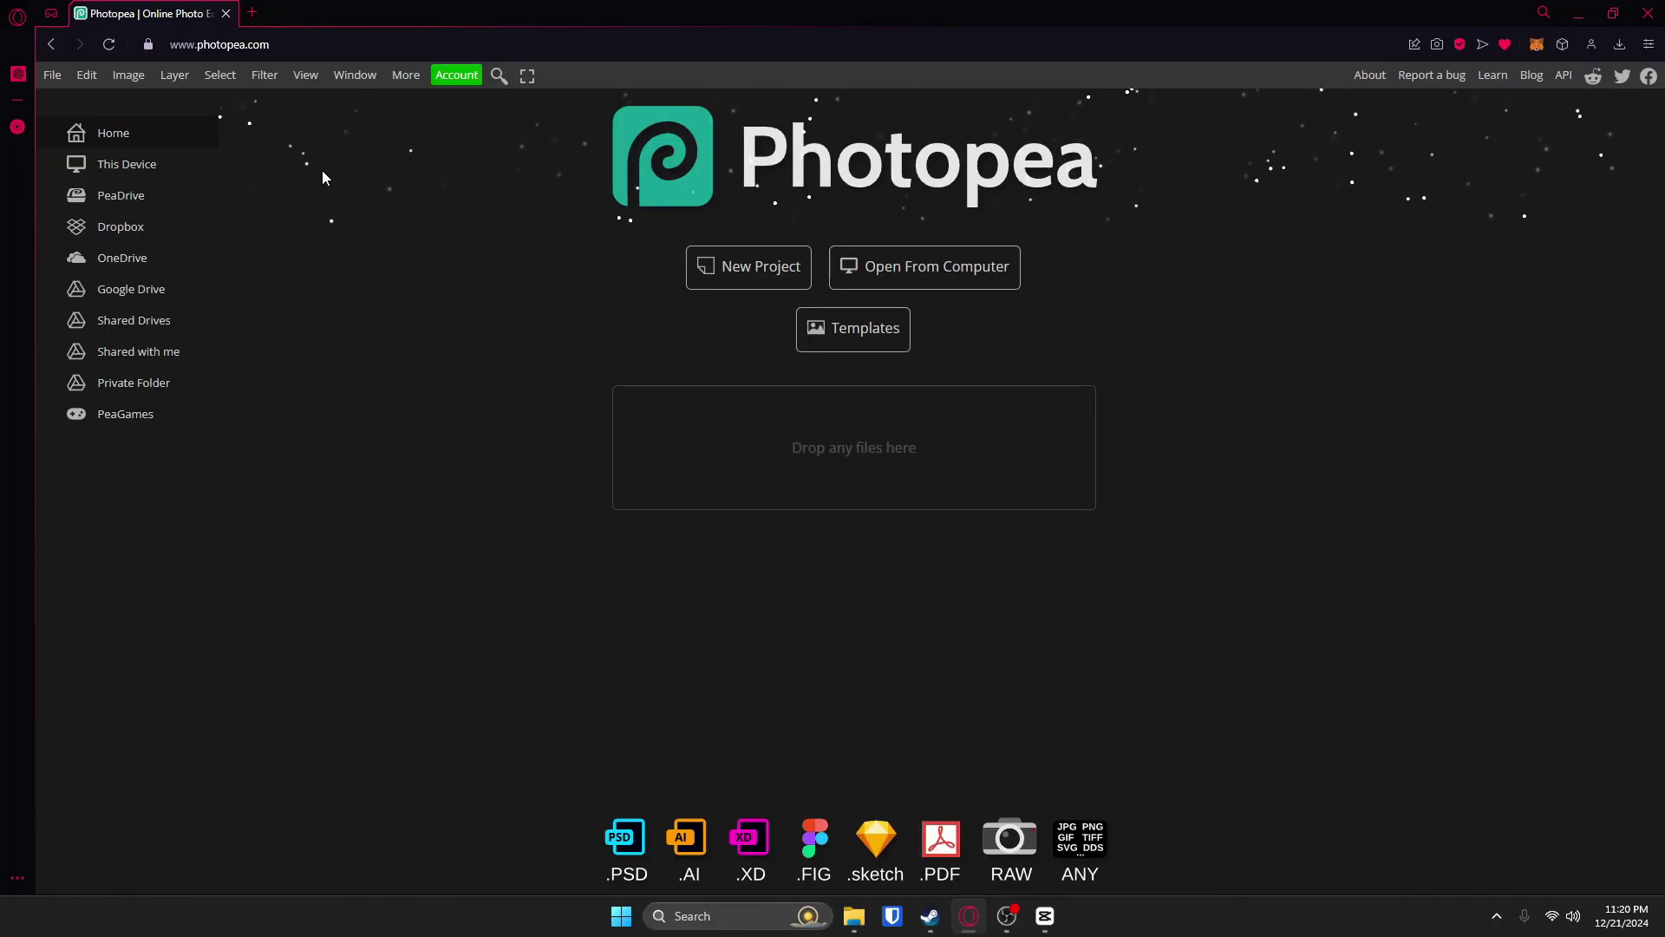
# Create a new 1280 × 720 px project with a white background and place the downloaded castle image 1 (39) in it.
pyautogui.click(738, 273)
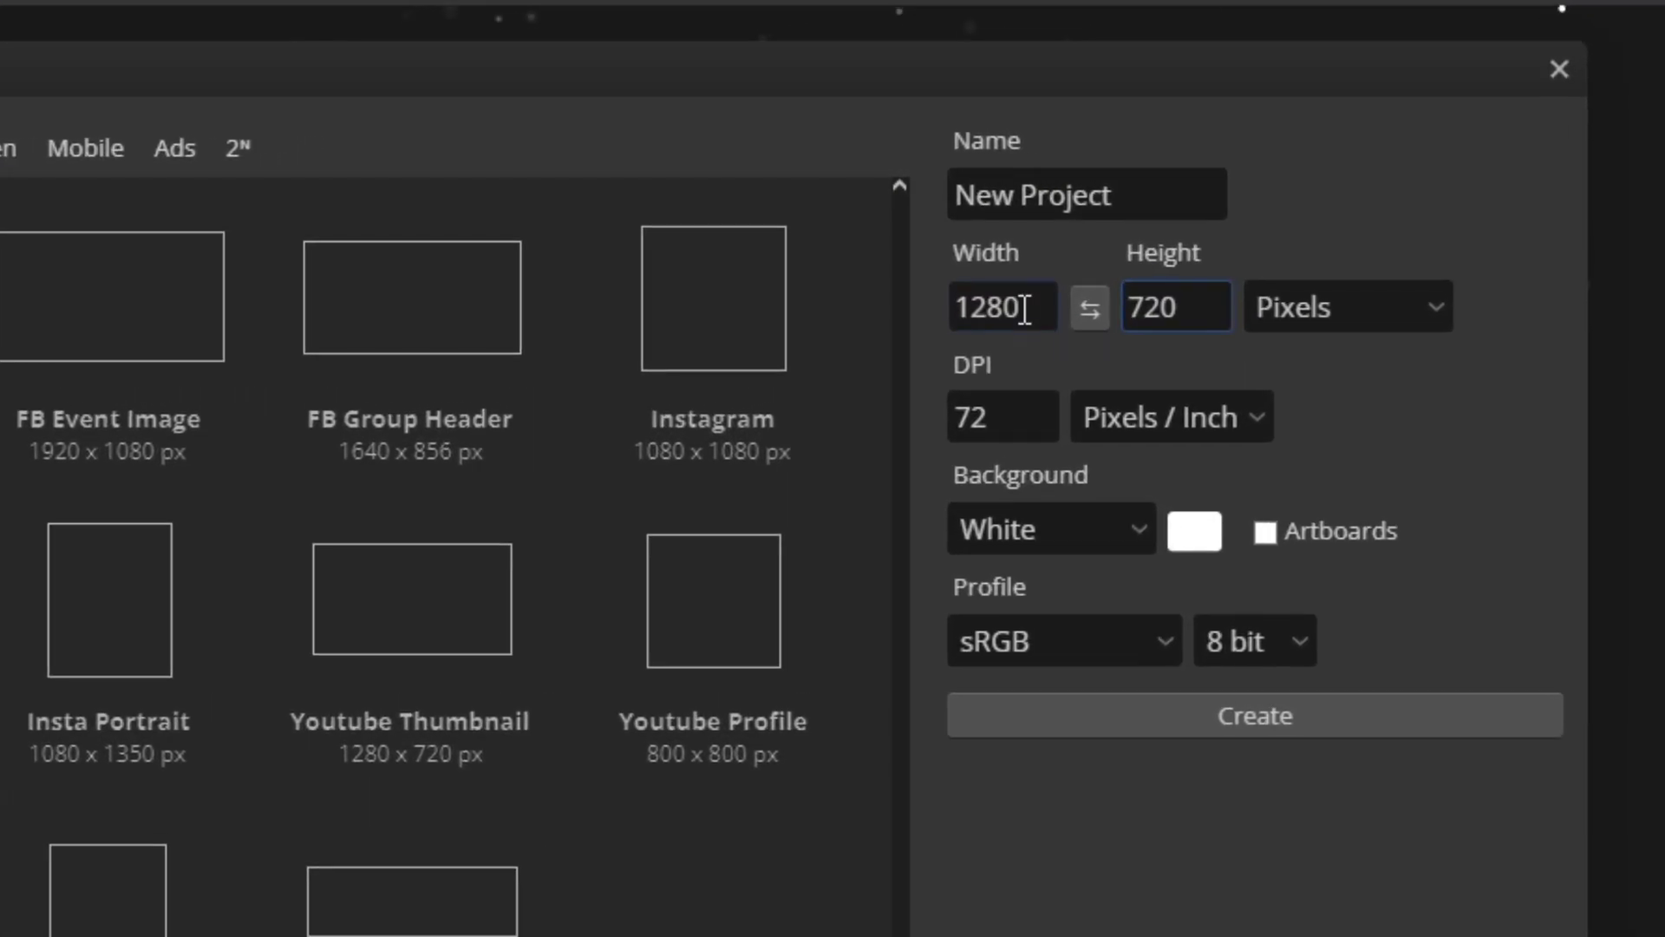
pyautogui.doubleClick(1350, 225)
pyautogui.doubleClick(1174, 308)
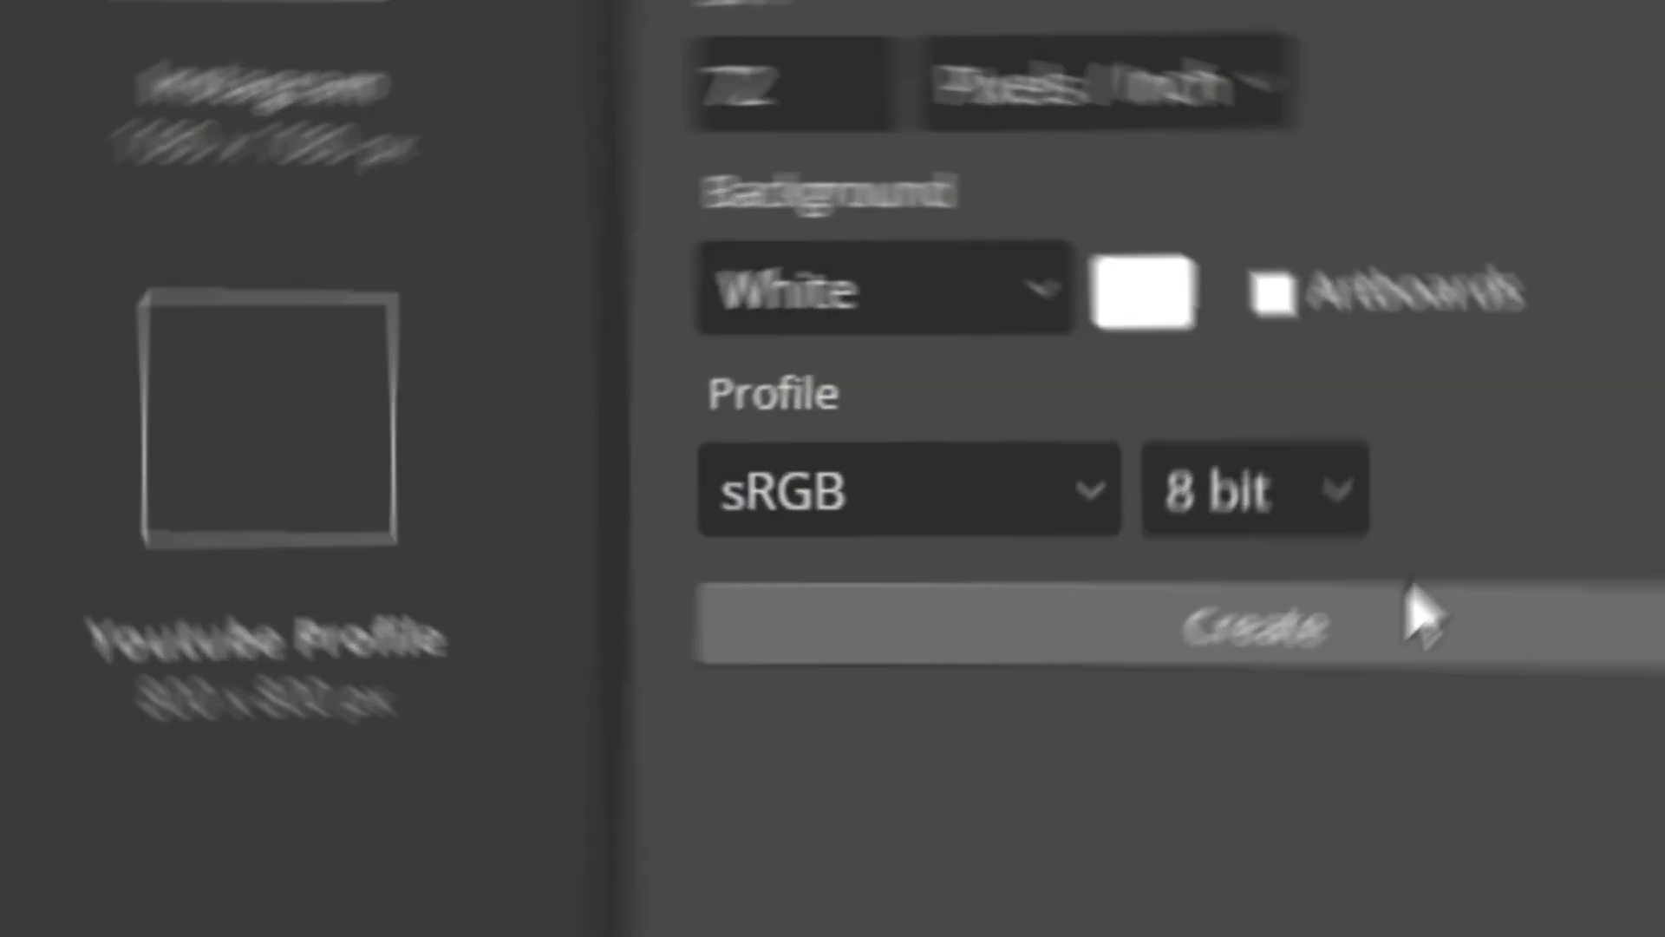
pyautogui.click(1423, 614)
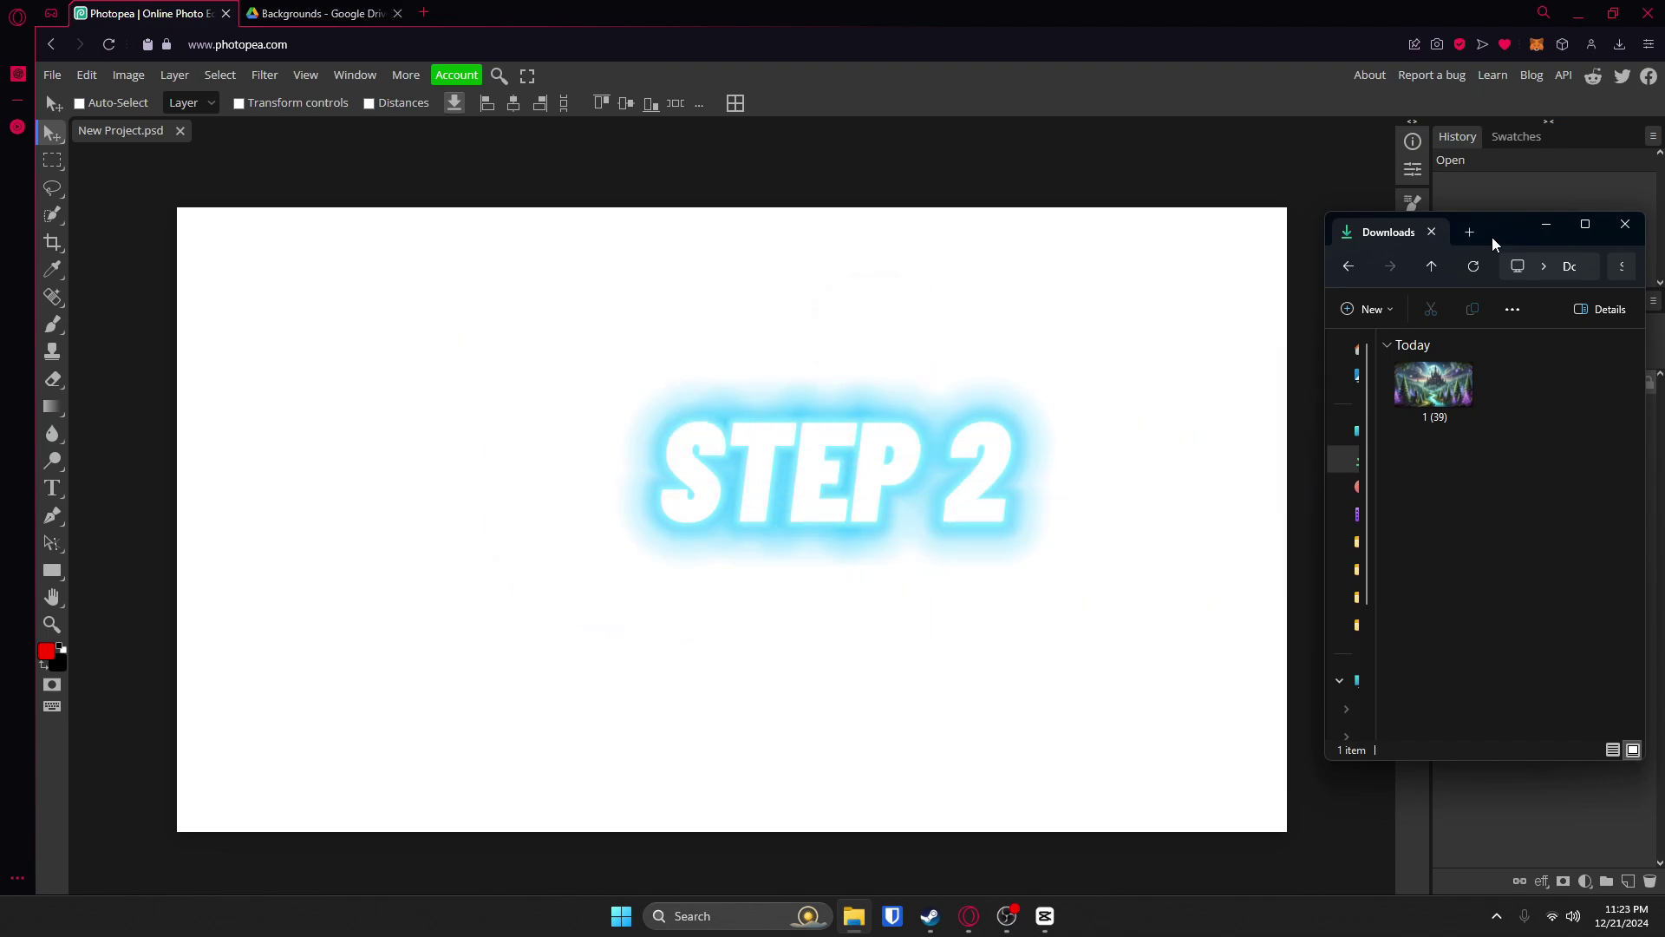
pyautogui.click(1459, 399)
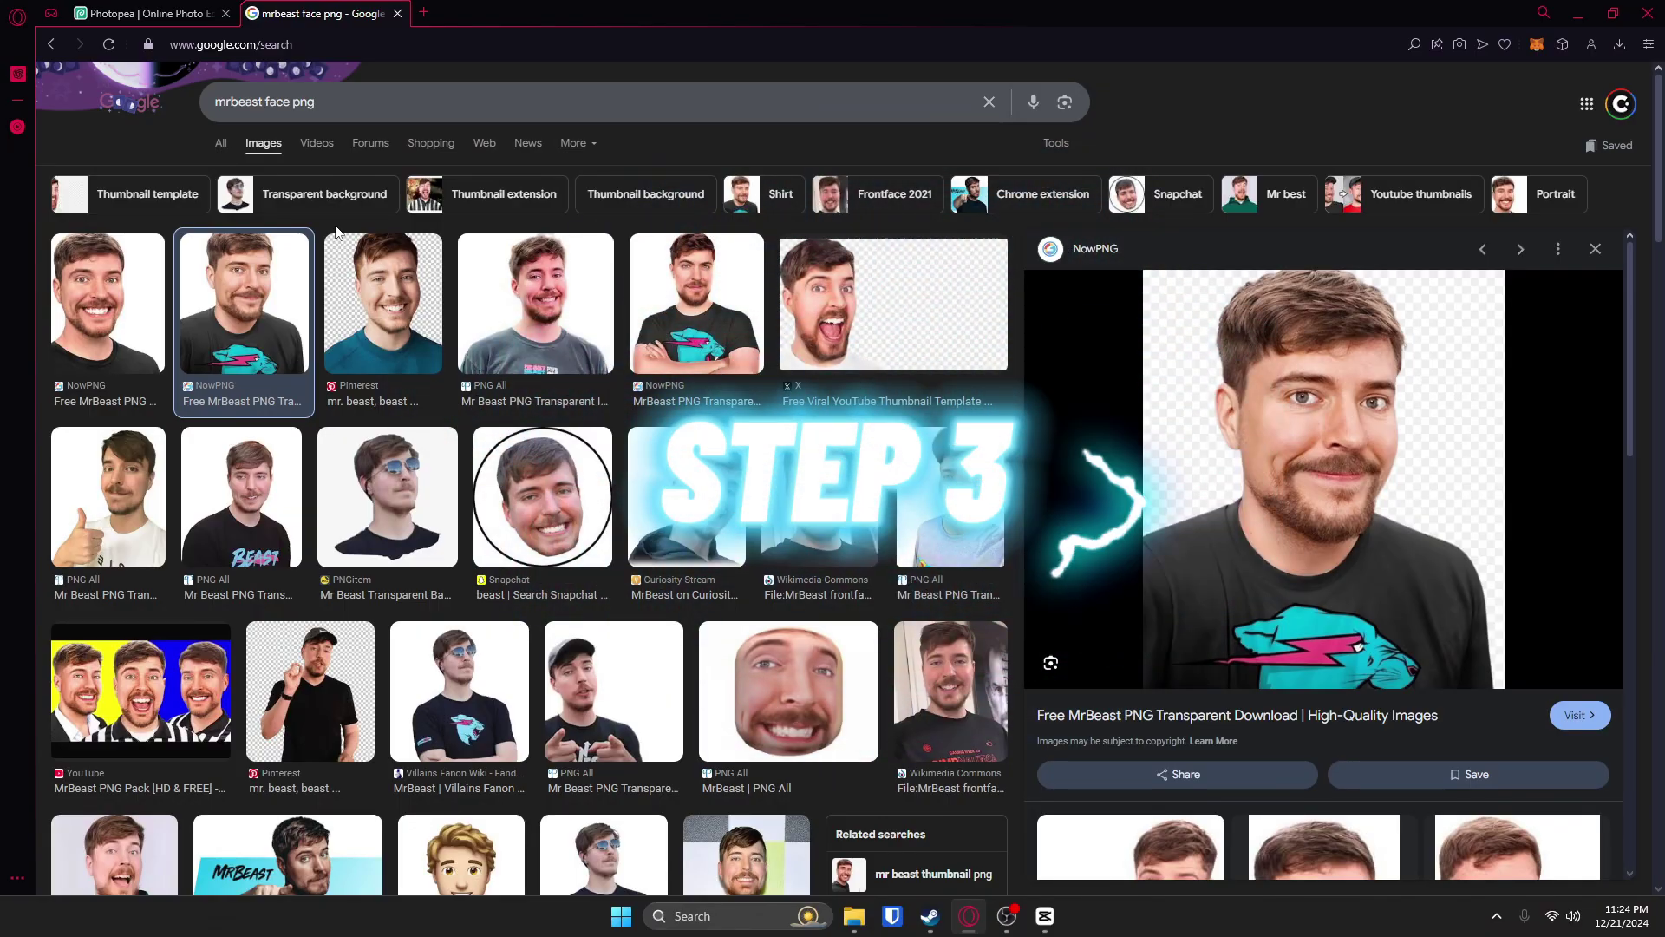
# Copy the MrBeast cutout from the image search into the Photopea project and shift the castle background slightly to the right.
pyautogui.rightClick(1330, 424)
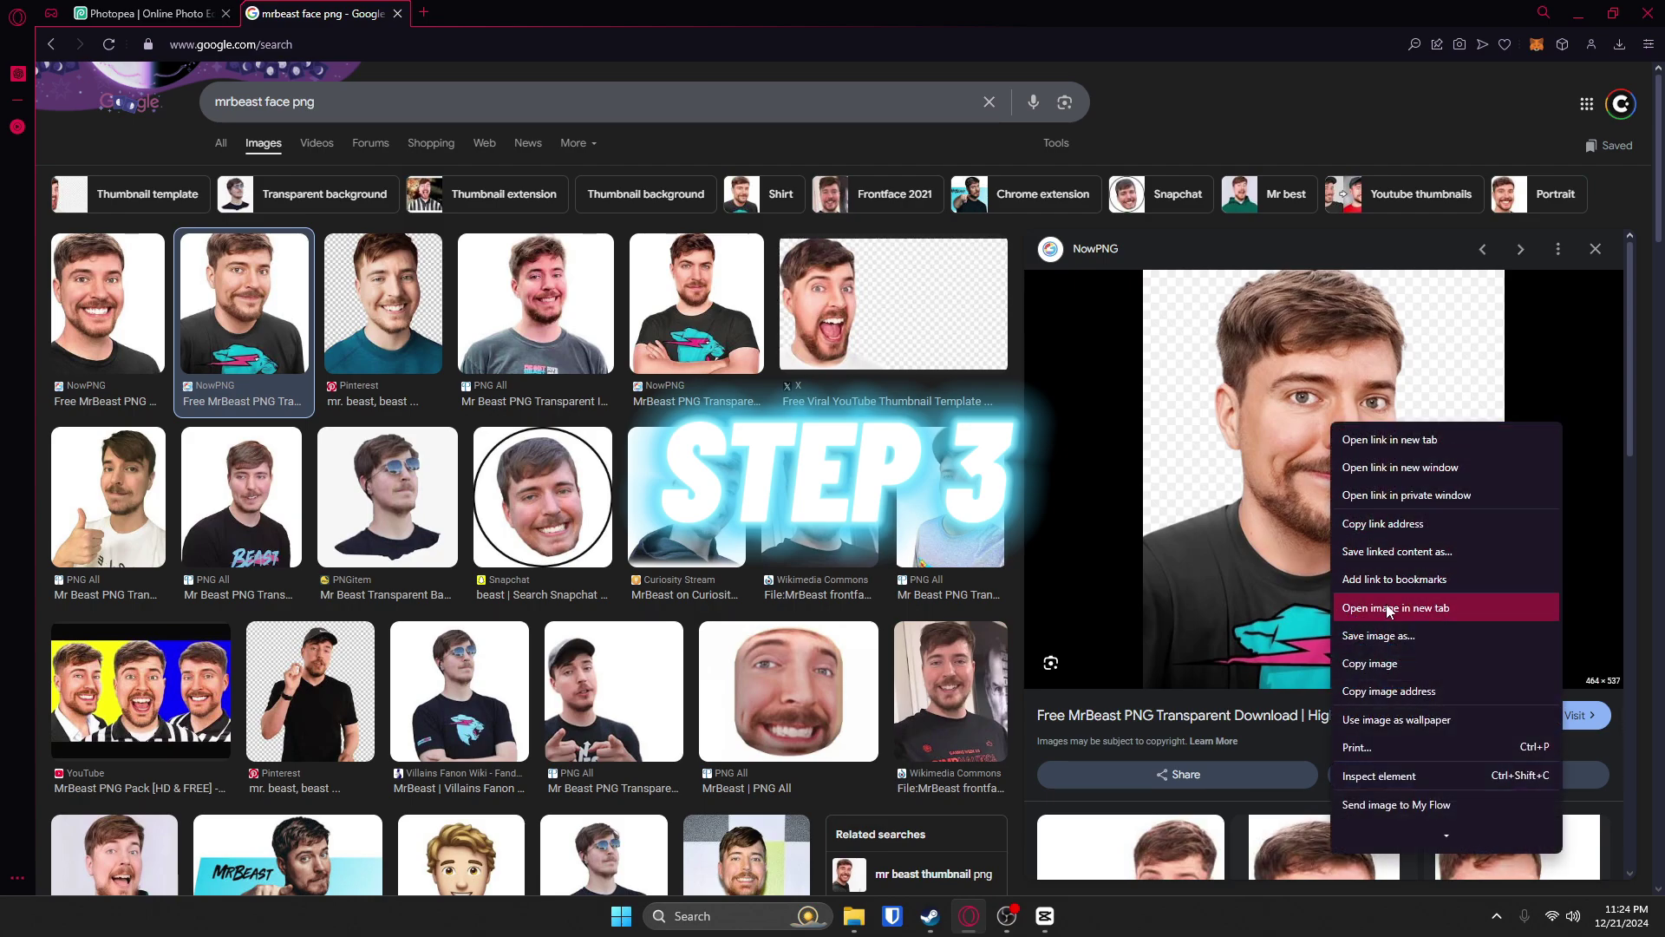
pyautogui.click(1375, 663)
pyautogui.click(143, 13)
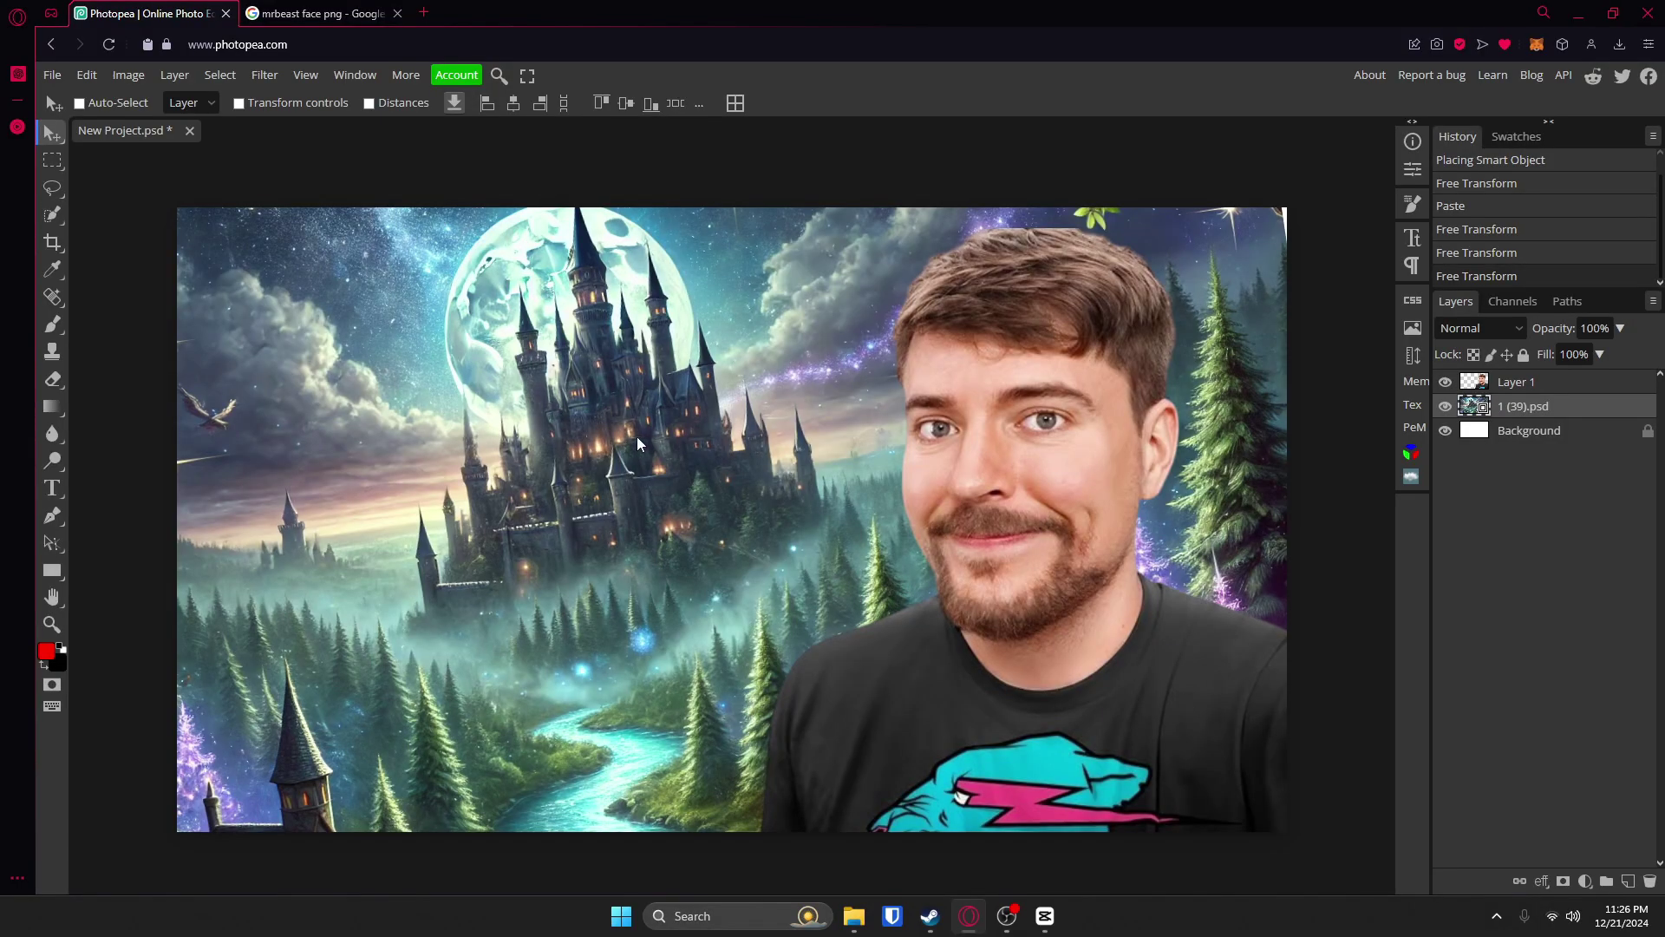
pyautogui.moveTo(637, 435); pyautogui.dragTo(721, 430)
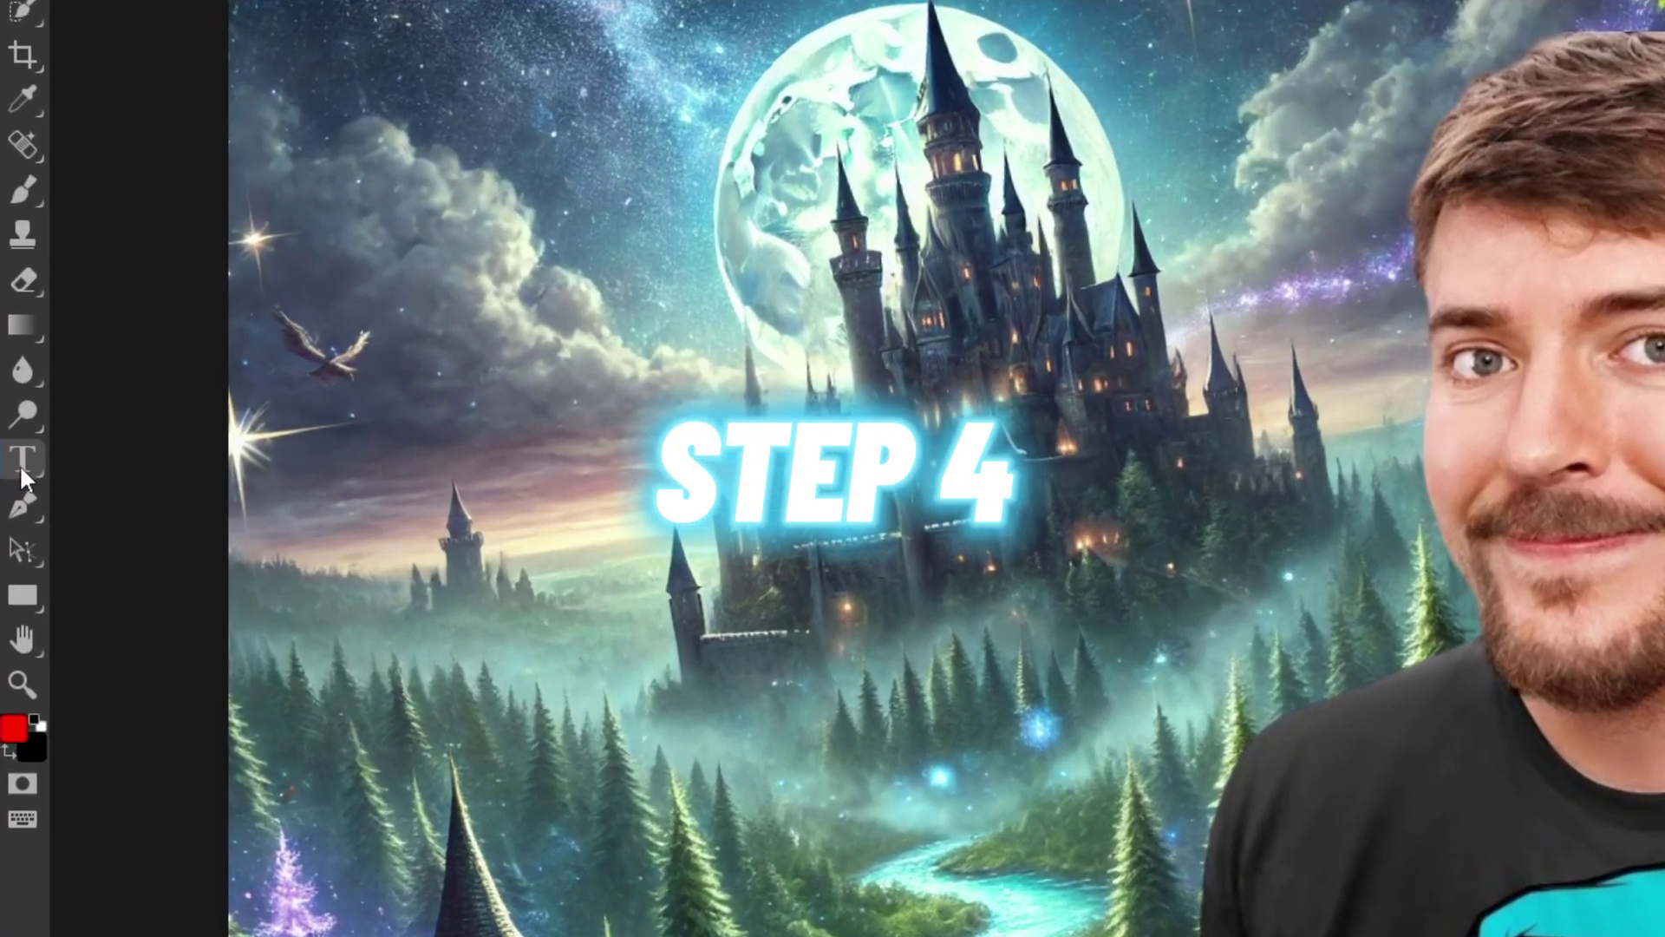
# Add the text "1,000,000" over the castle background and enlarge it with Free Transform.
pyautogui.click(534, 513)
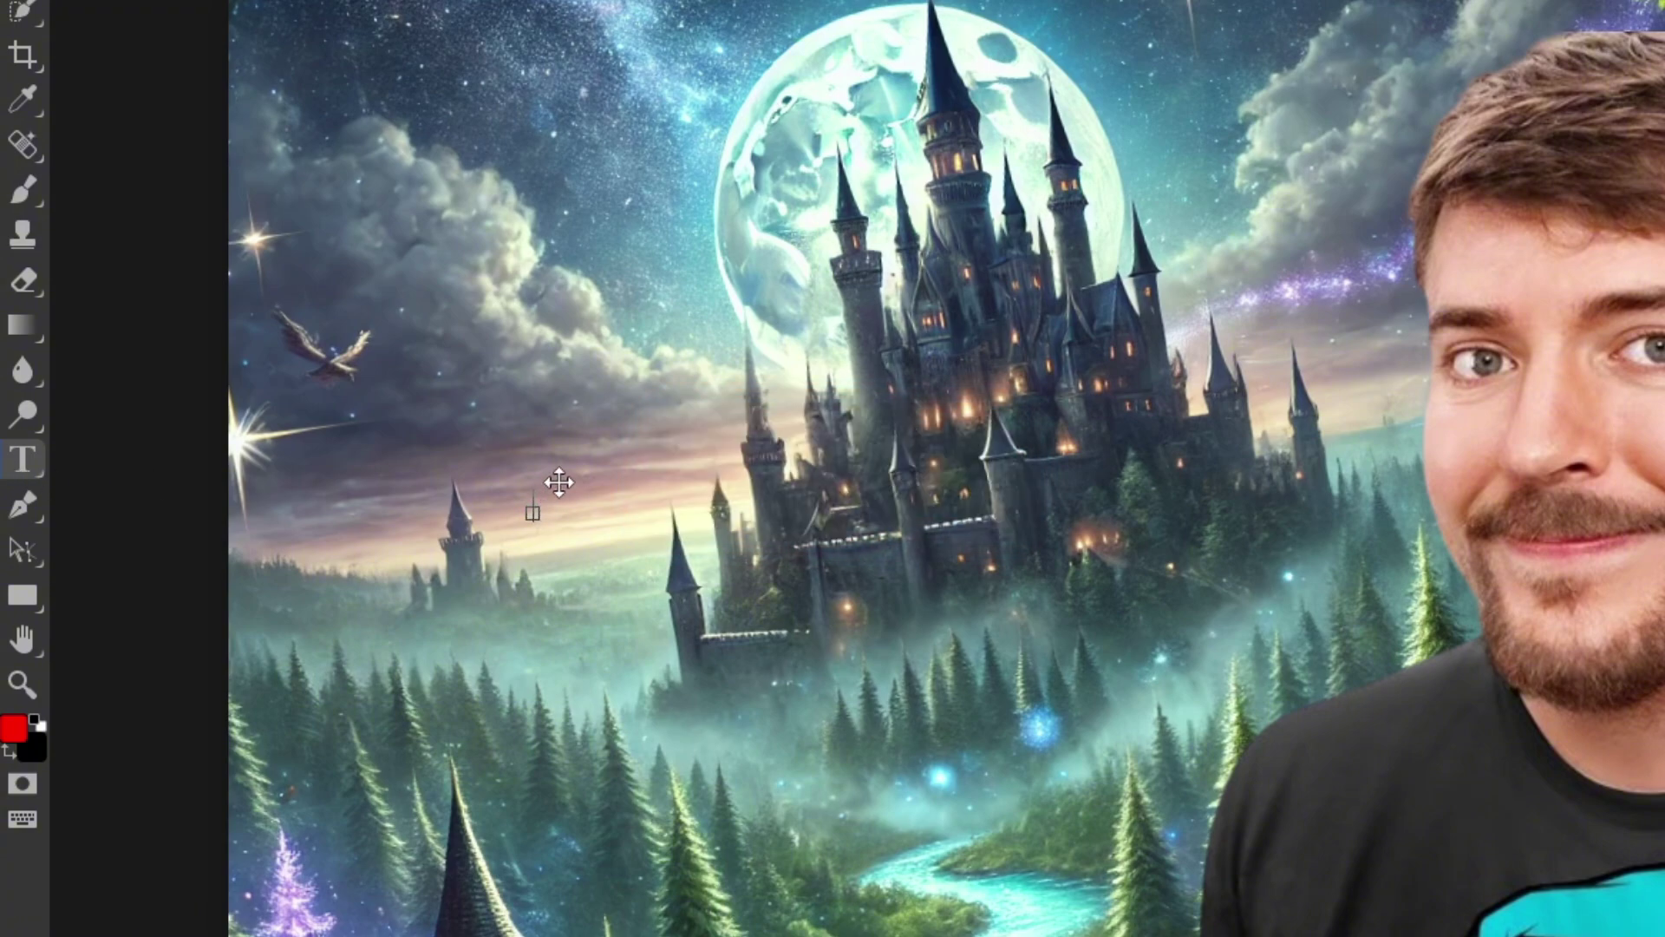
pyautogui.write('10')
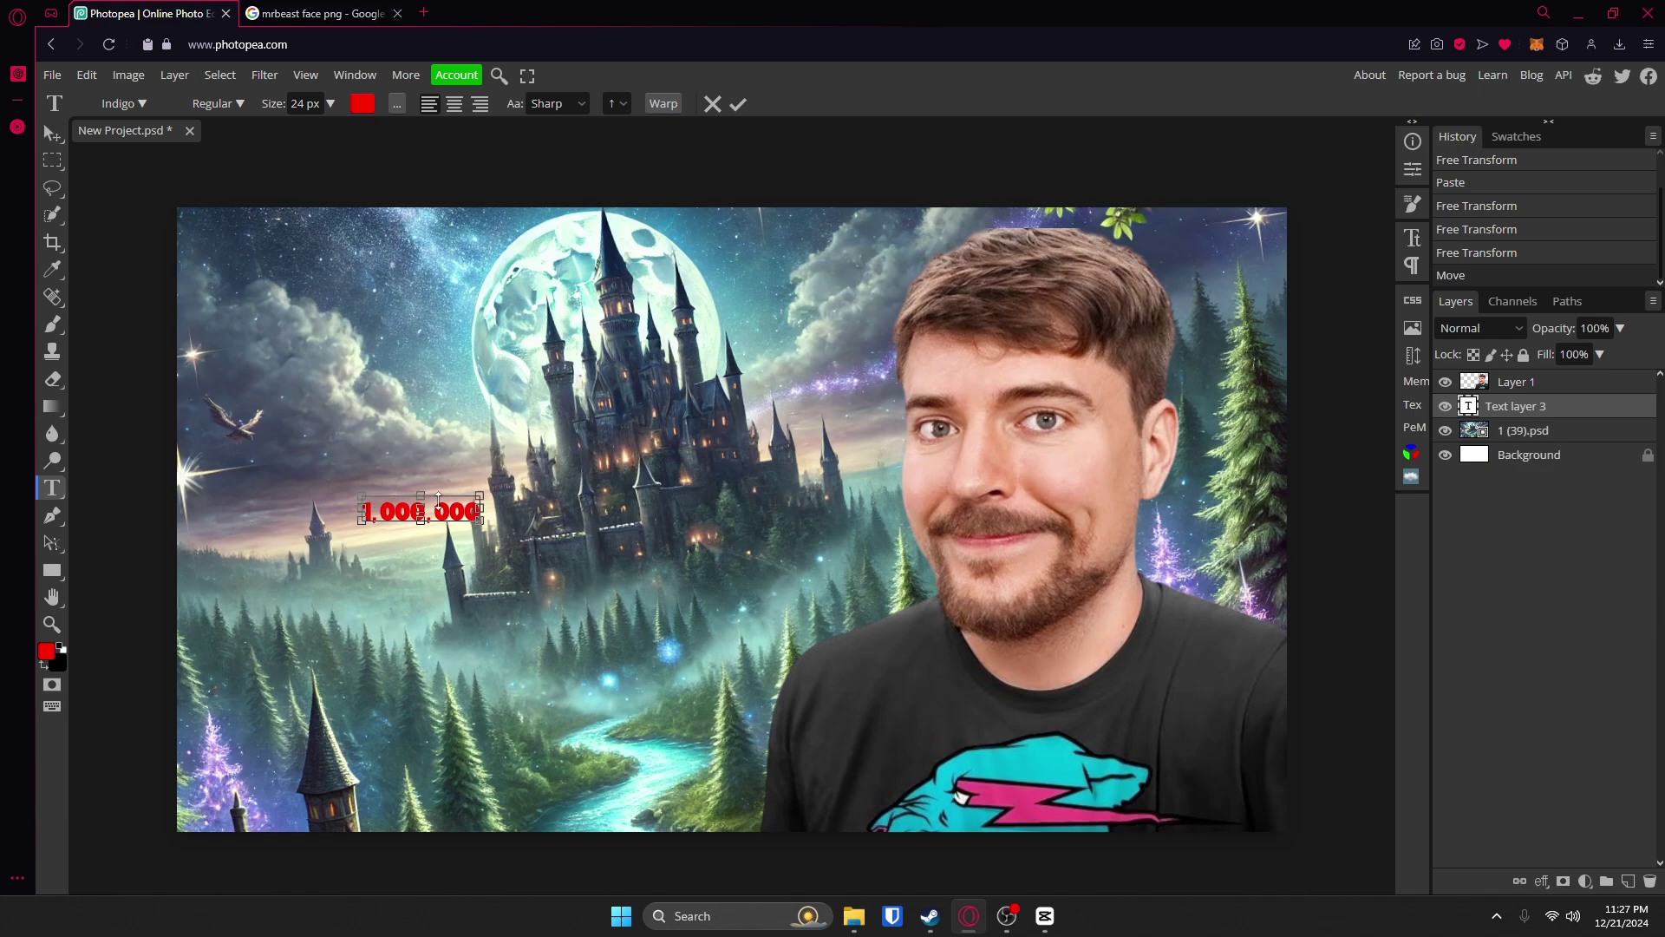
pyautogui.click(738, 104)
pyautogui.click(52, 135)
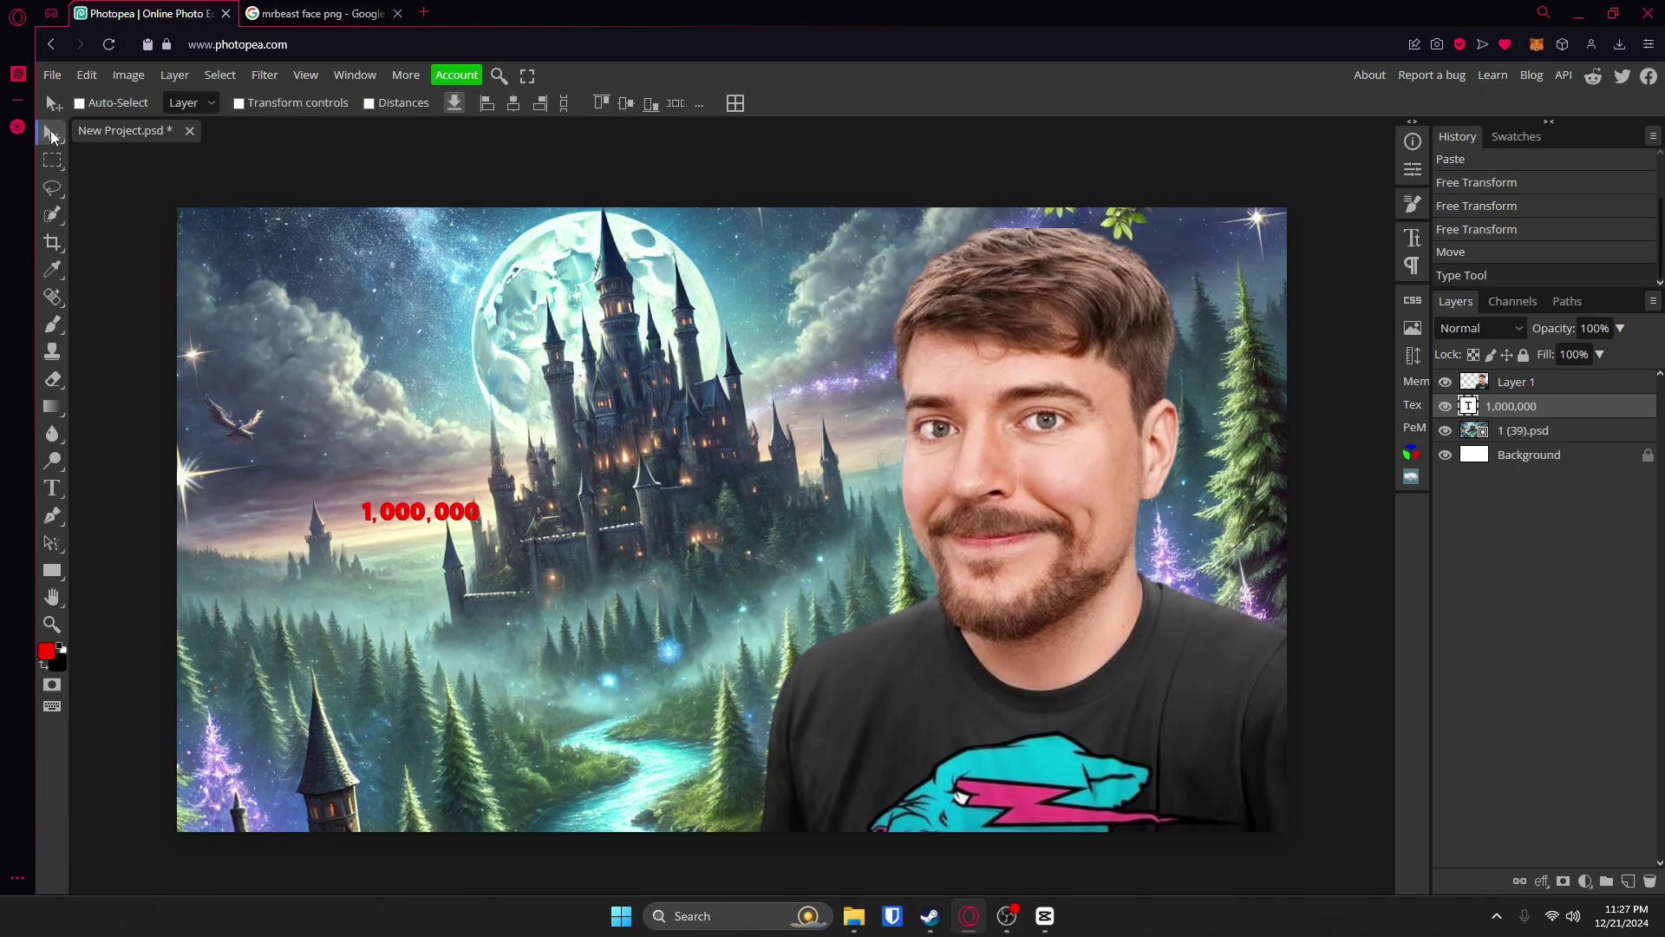
pyautogui.hotkey('ctrl', 'alt', 't')
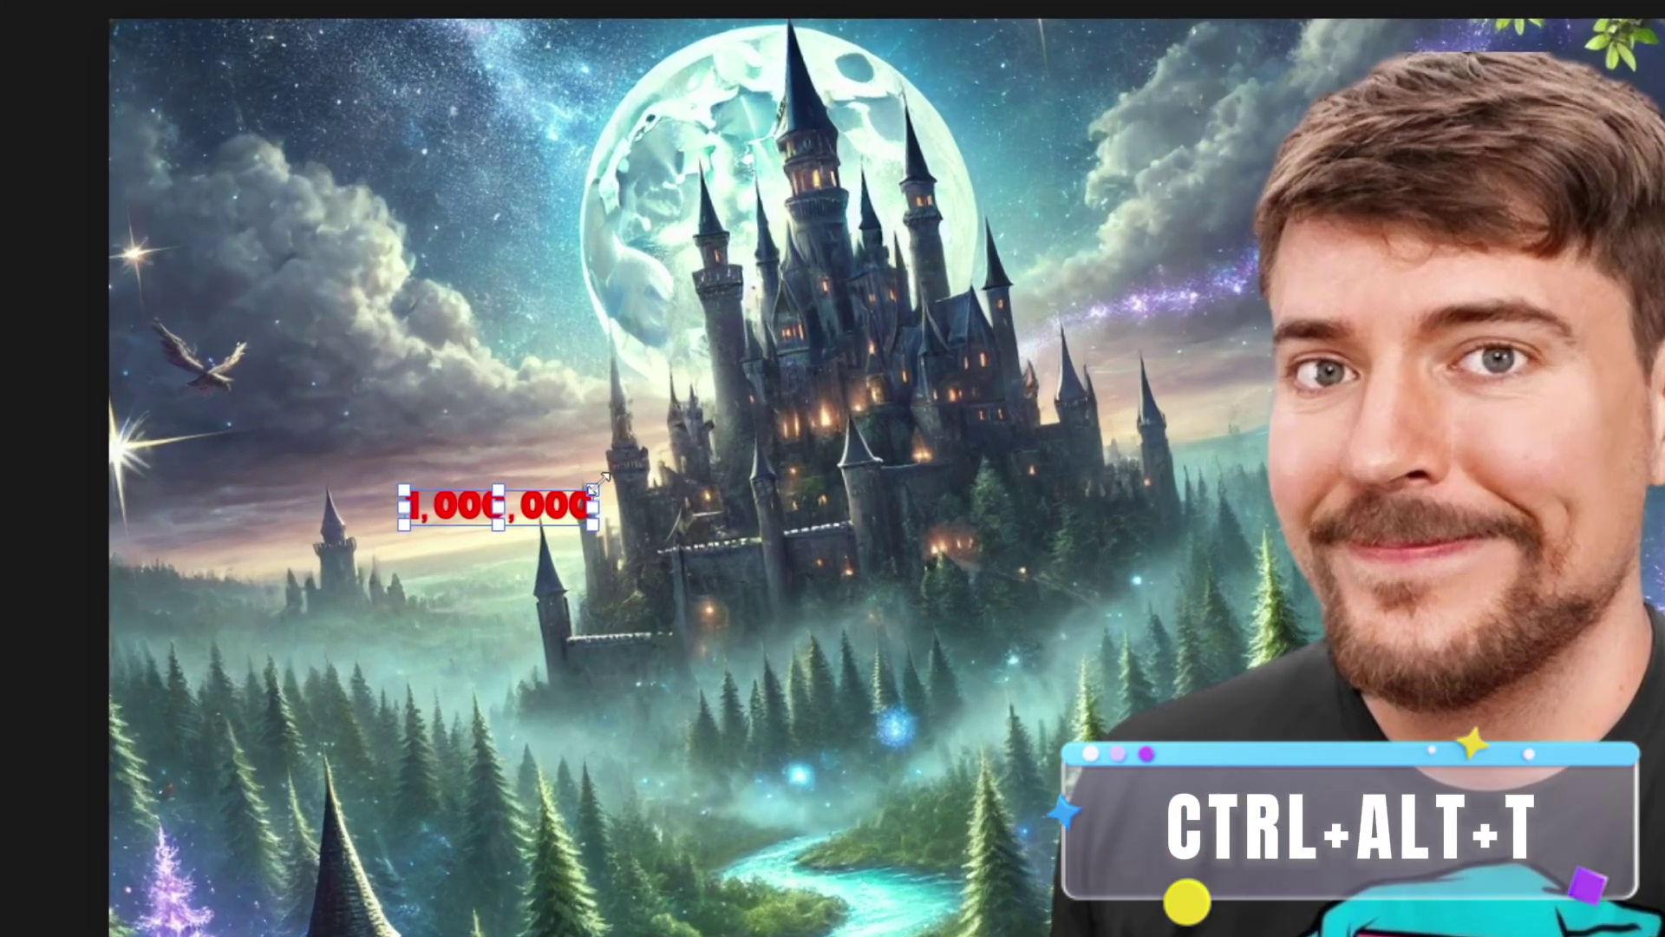
pyautogui.moveTo(478, 501); pyautogui.dragTo(1205, 369)
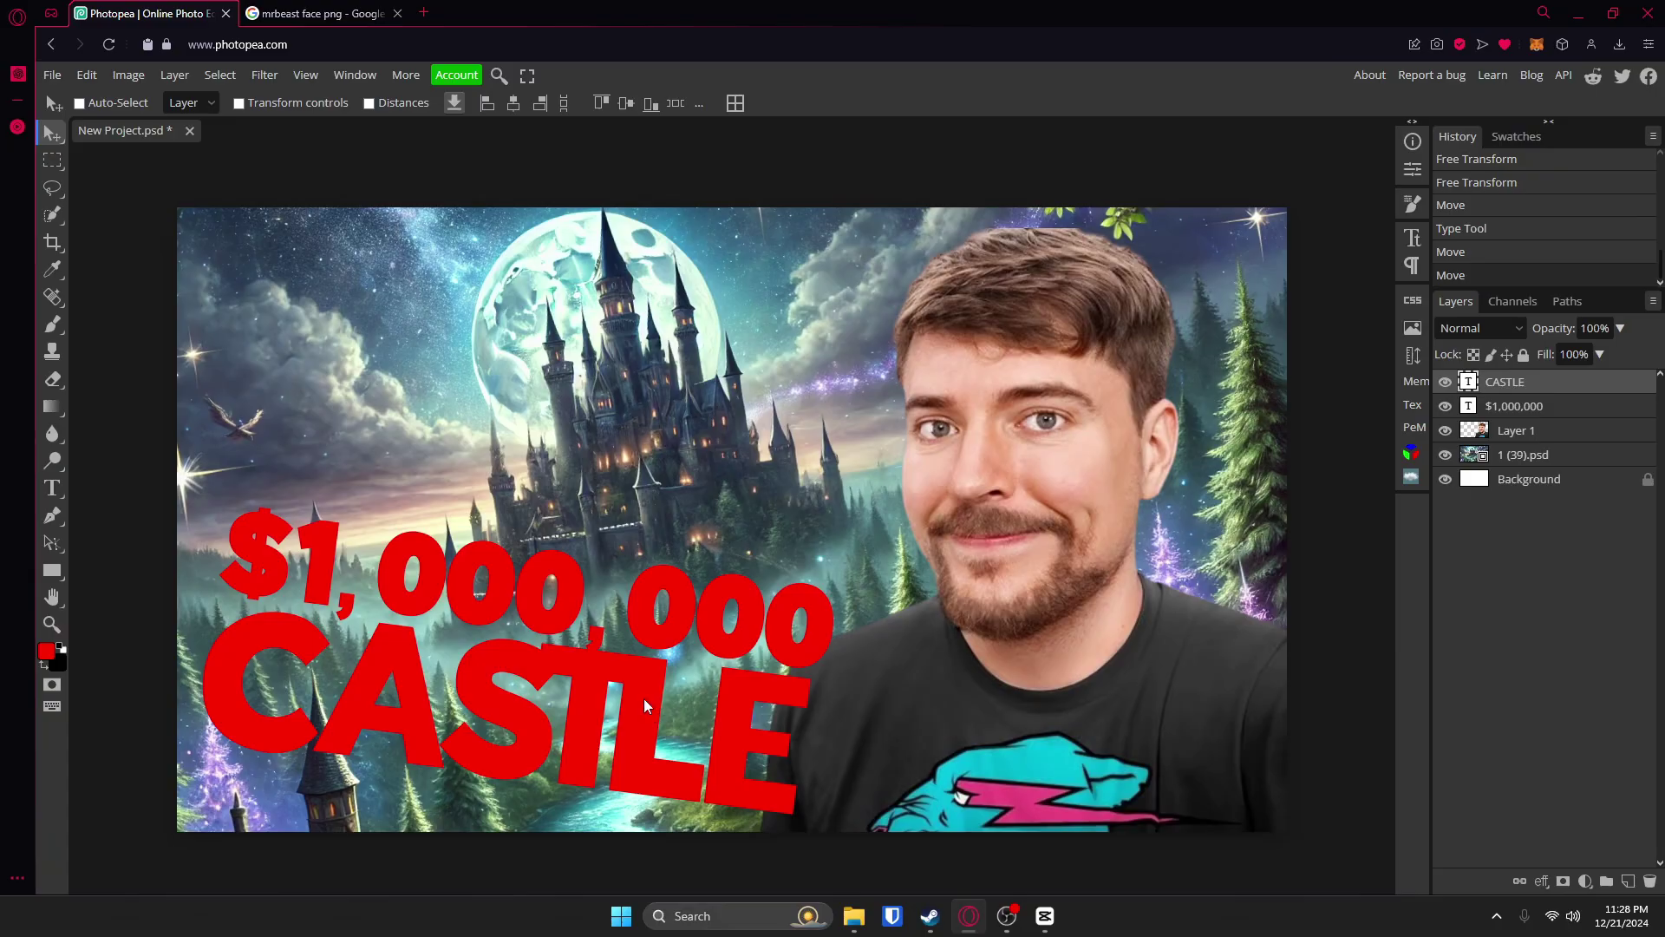
# Recolor the "$1,000,000" text to bright green, hex 00ff3c.
pyautogui.doubleClick(478, 594)
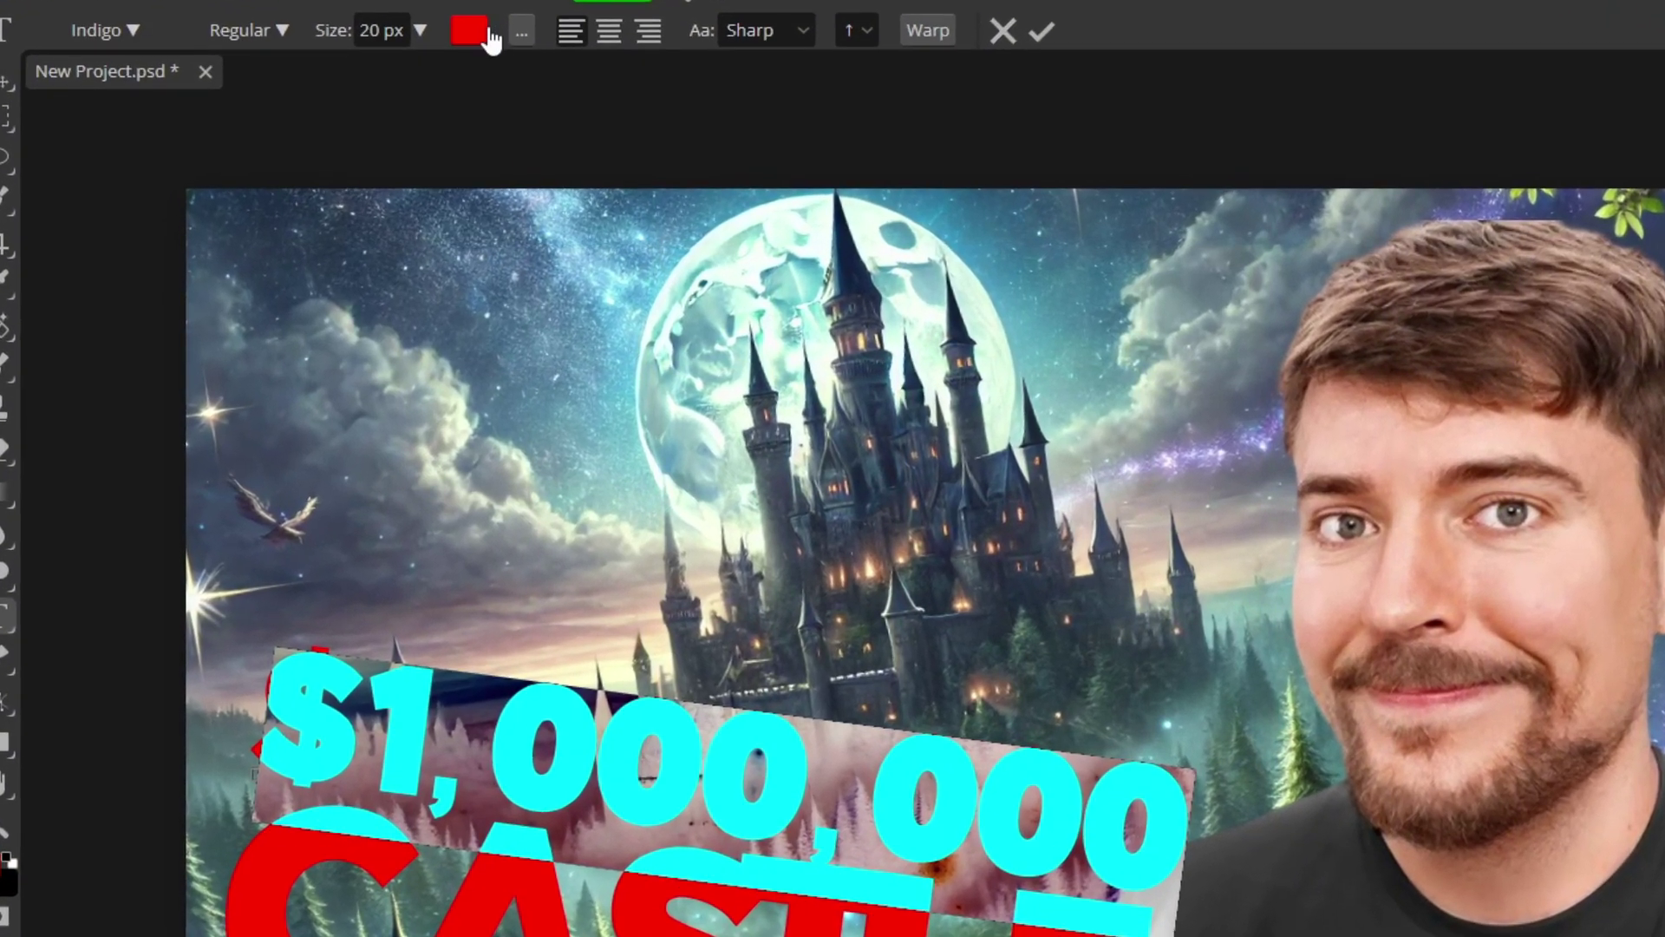
pyautogui.click(363, 103)
pyautogui.click(515, 433)
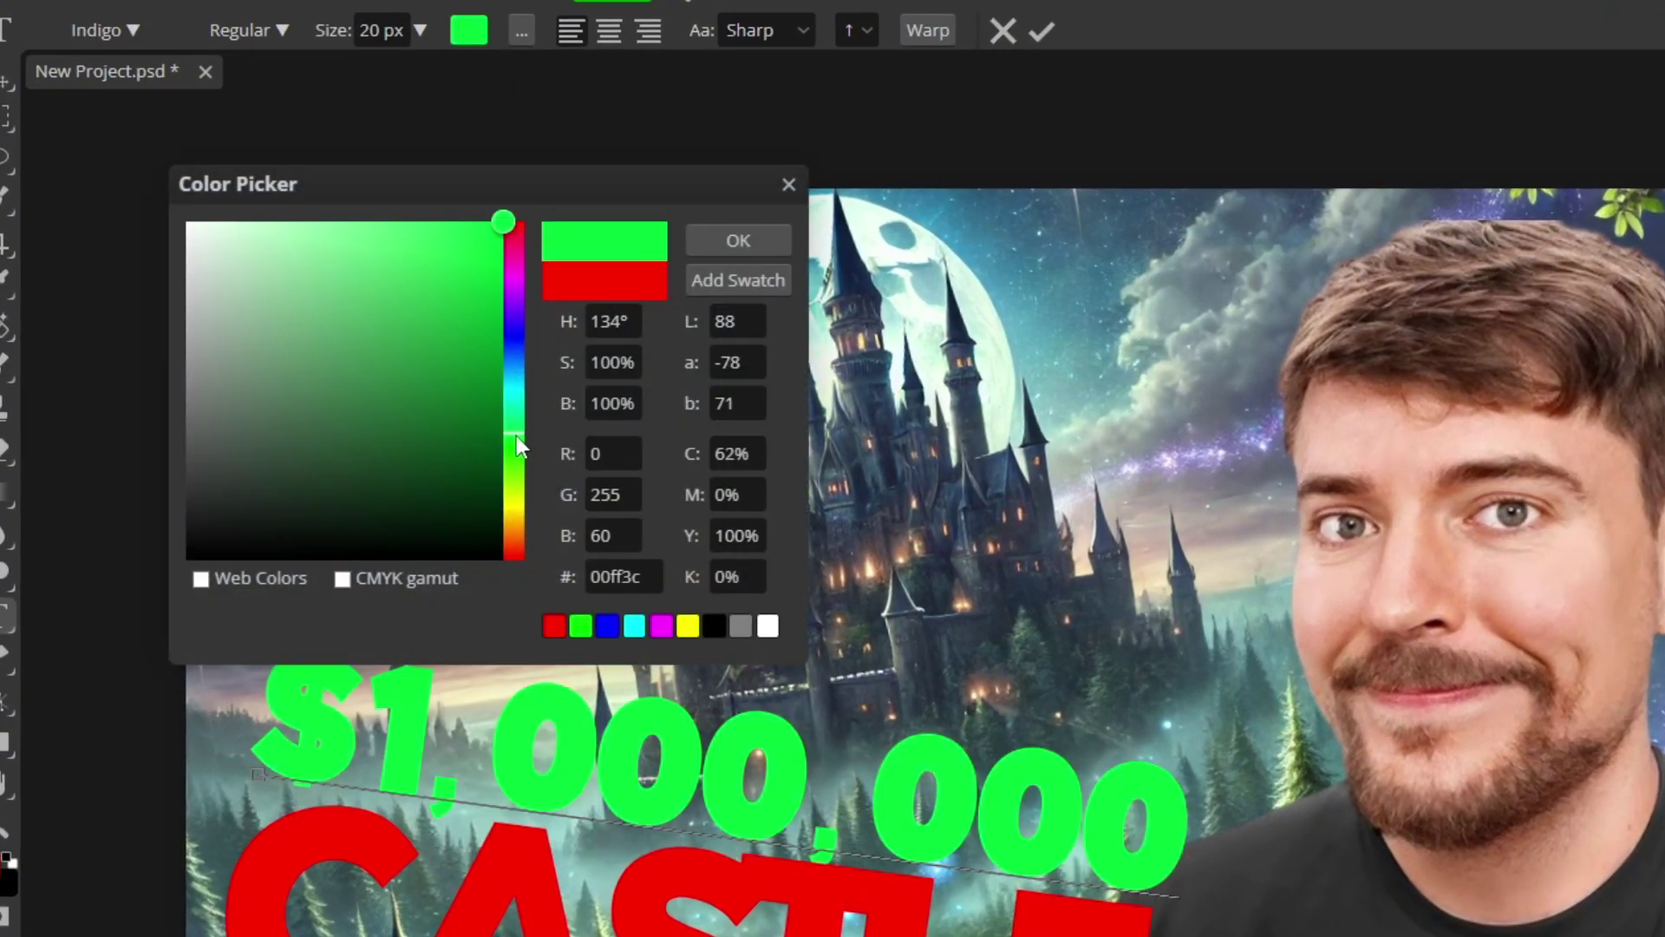
pyautogui.click(751, 241)
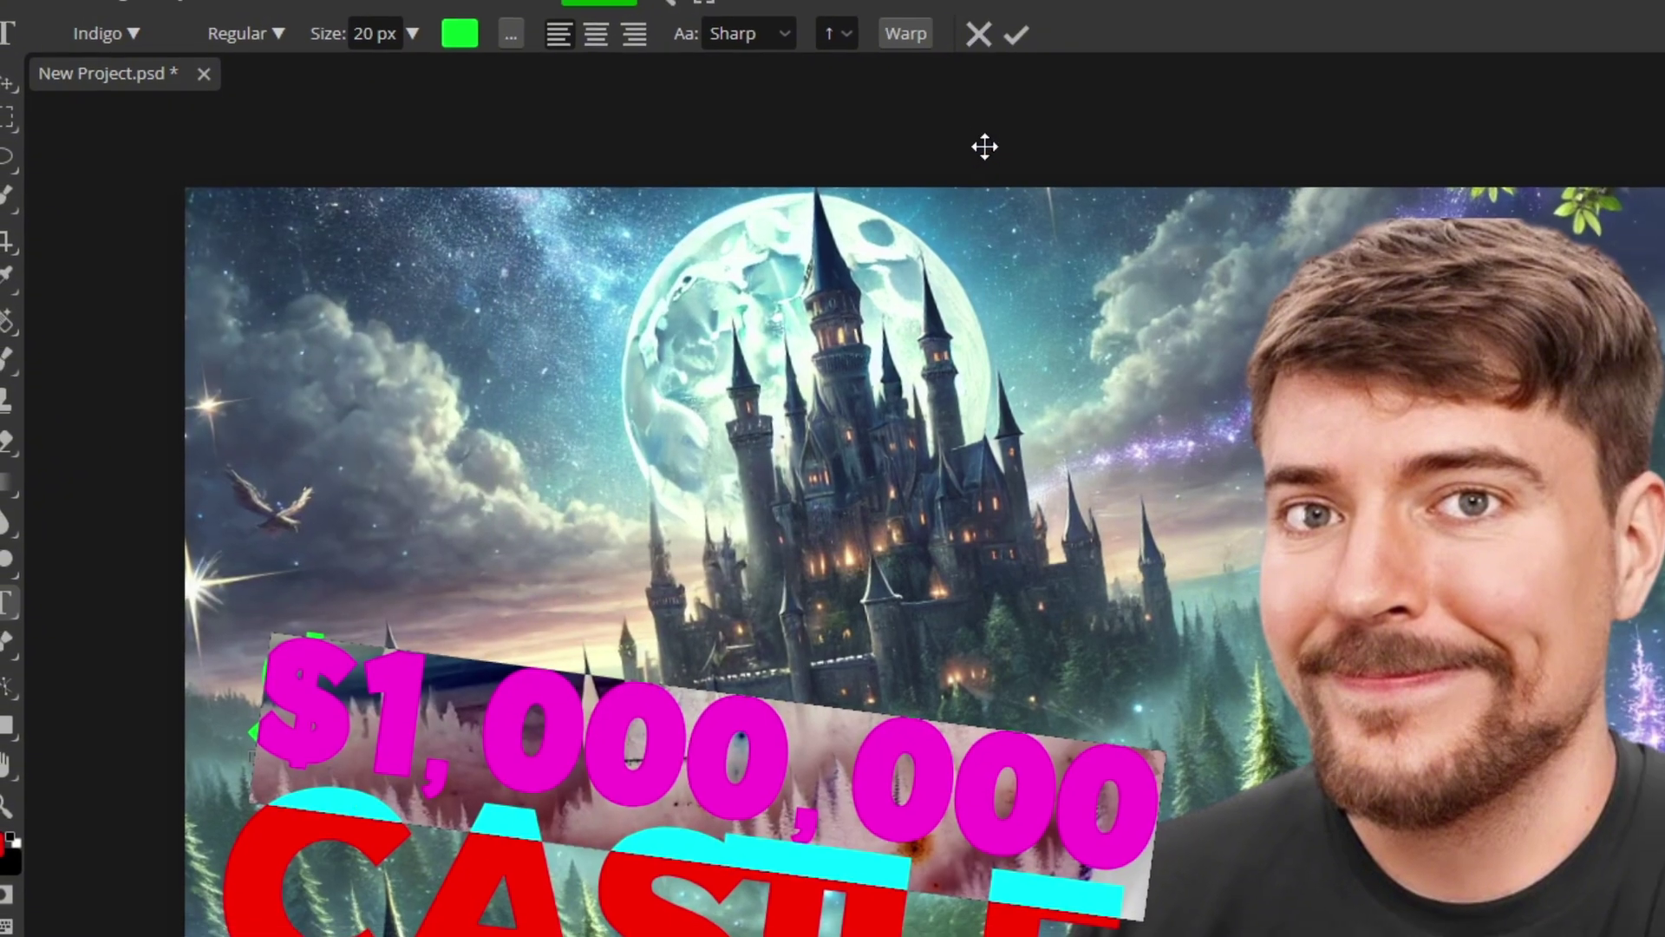
pyautogui.click(1042, 32)
# Recolor the "CASTLE" text to white.
pyautogui.doubleClick(561, 886)
pyautogui.click(421, 43)
pyautogui.moveTo(196, 221); pyautogui.dragTo(141, 190)
pyautogui.click(607, 224)
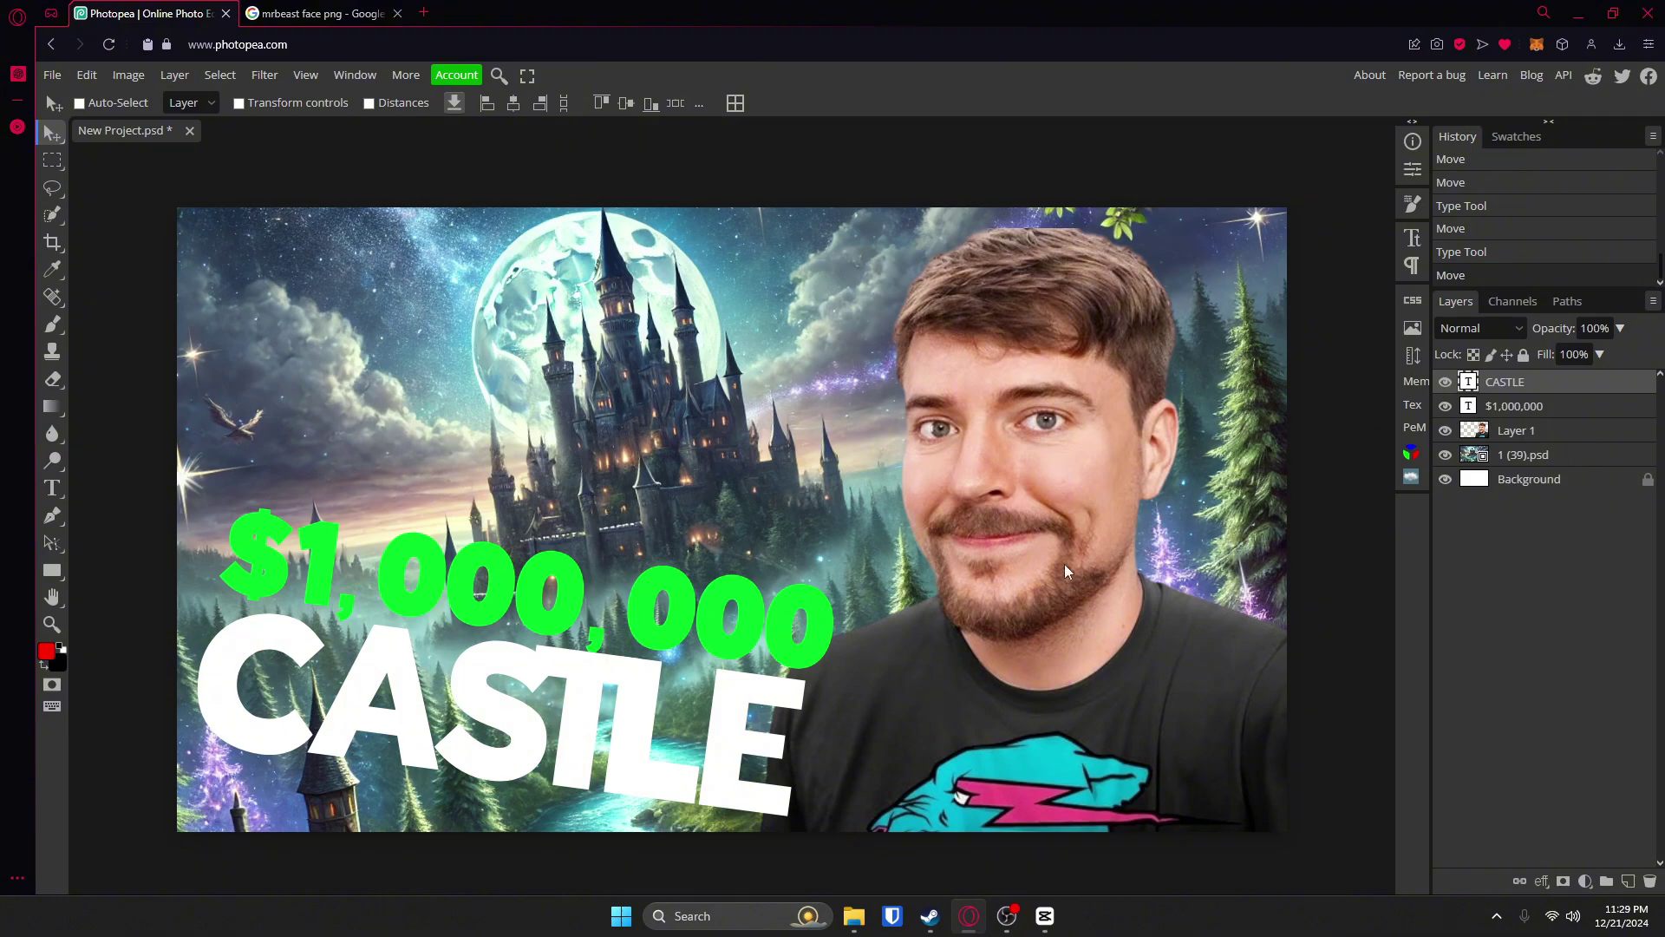
# Combine the CASTLE and $1,000,000 text layers into one smart object.
pyautogui.click(1531, 414)
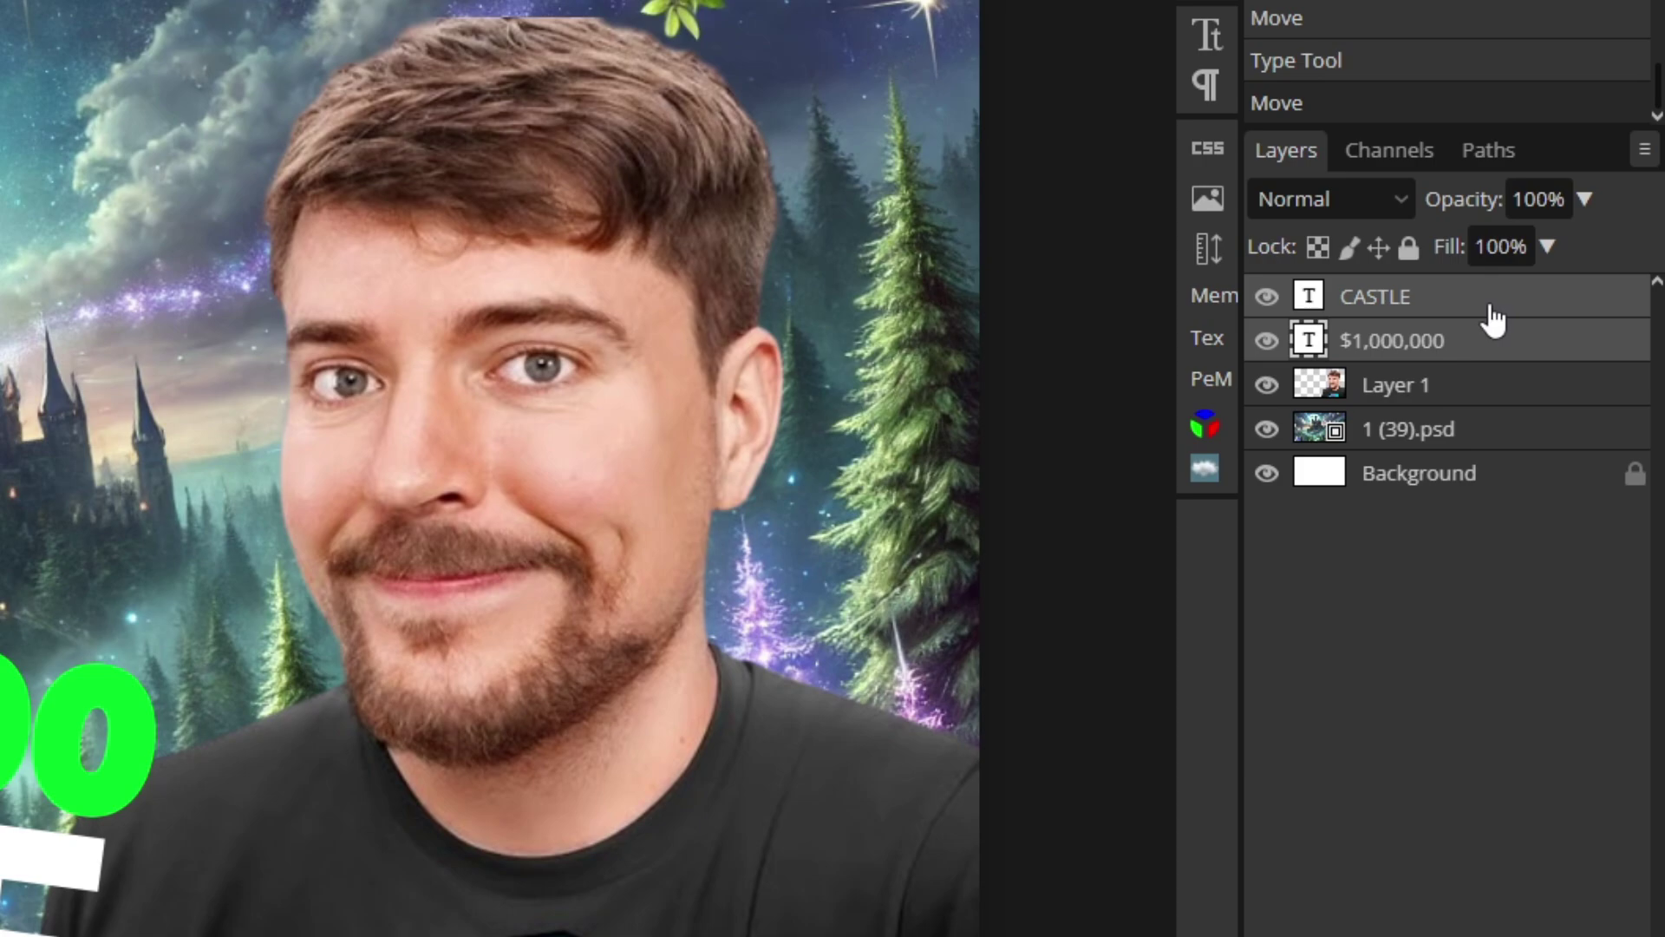
pyautogui.rightClick(1492, 317)
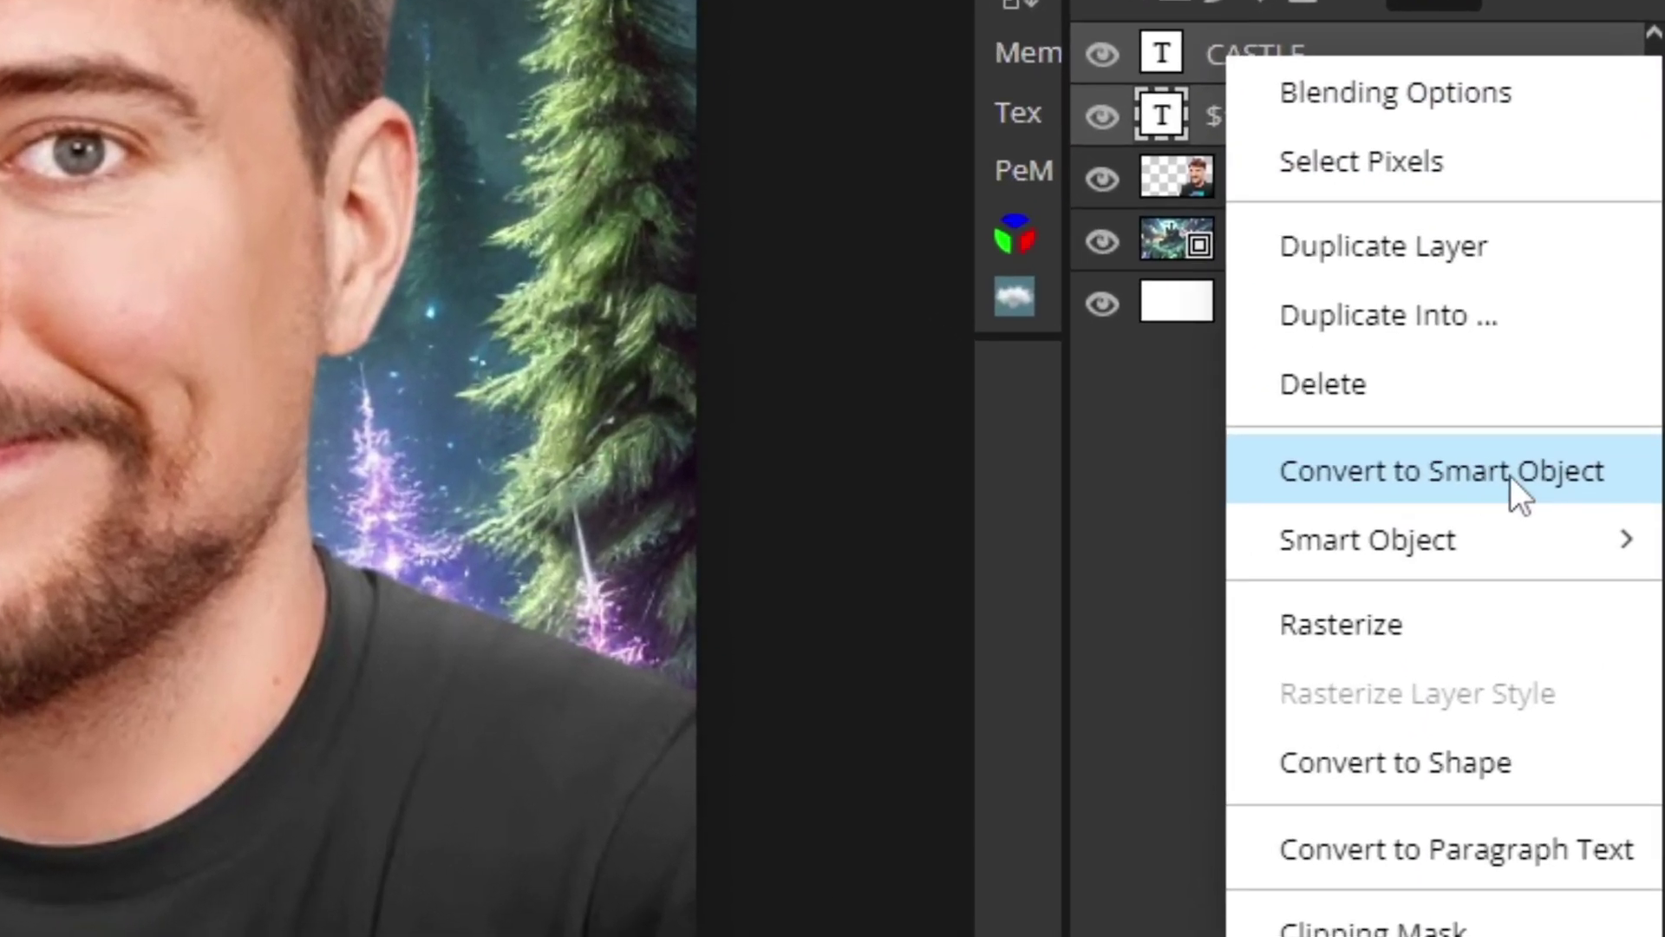
pyautogui.click(1508, 473)
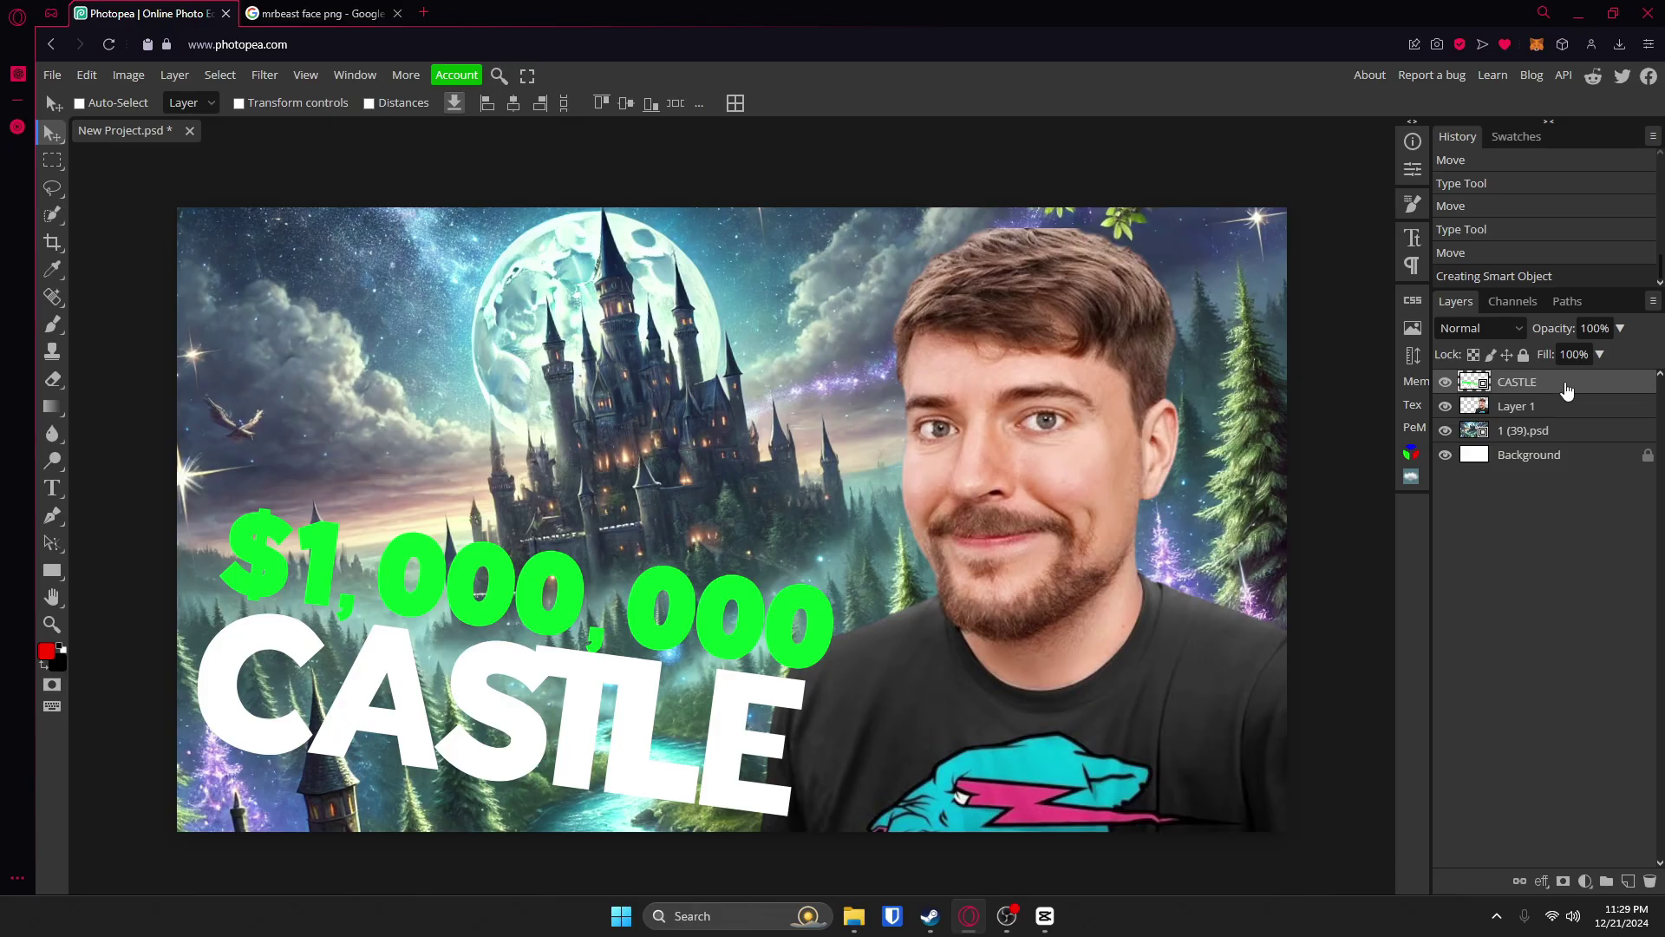
# Add a 30 px black outside Stroke to the combined text smart object.
pyautogui.doubleClick(1420, 77)
pyautogui.moveTo(390, 204); pyautogui.dragTo(406, 80)
pyautogui.click(206, 210)
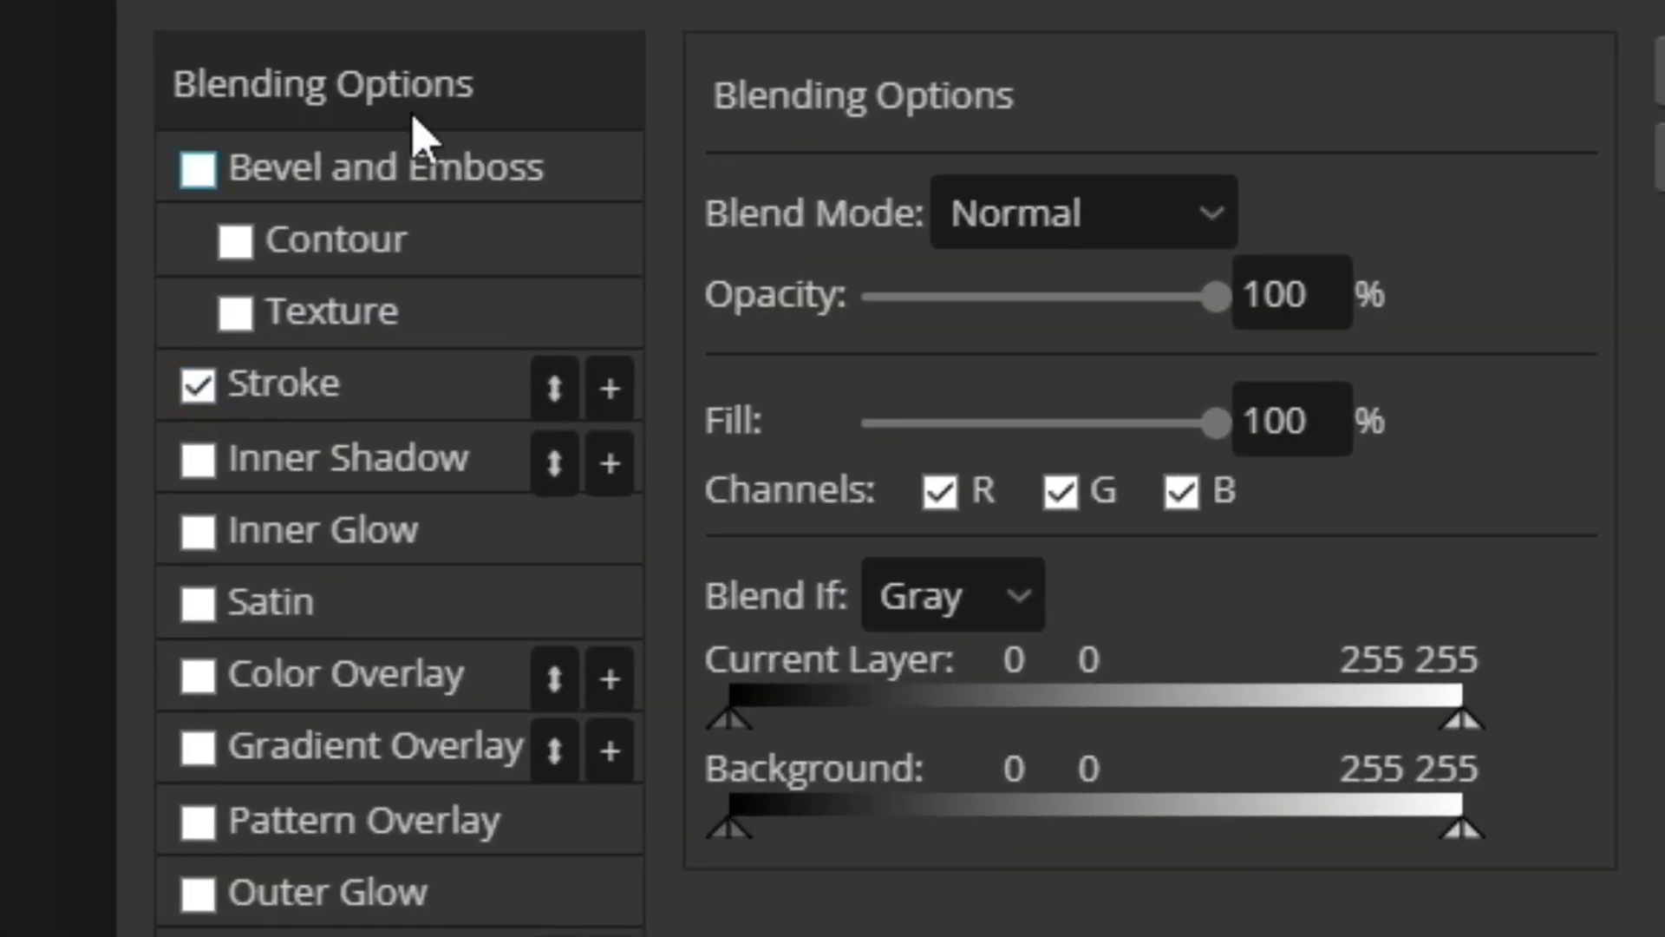
pyautogui.moveTo(412, 165); pyautogui.dragTo(425, 169)
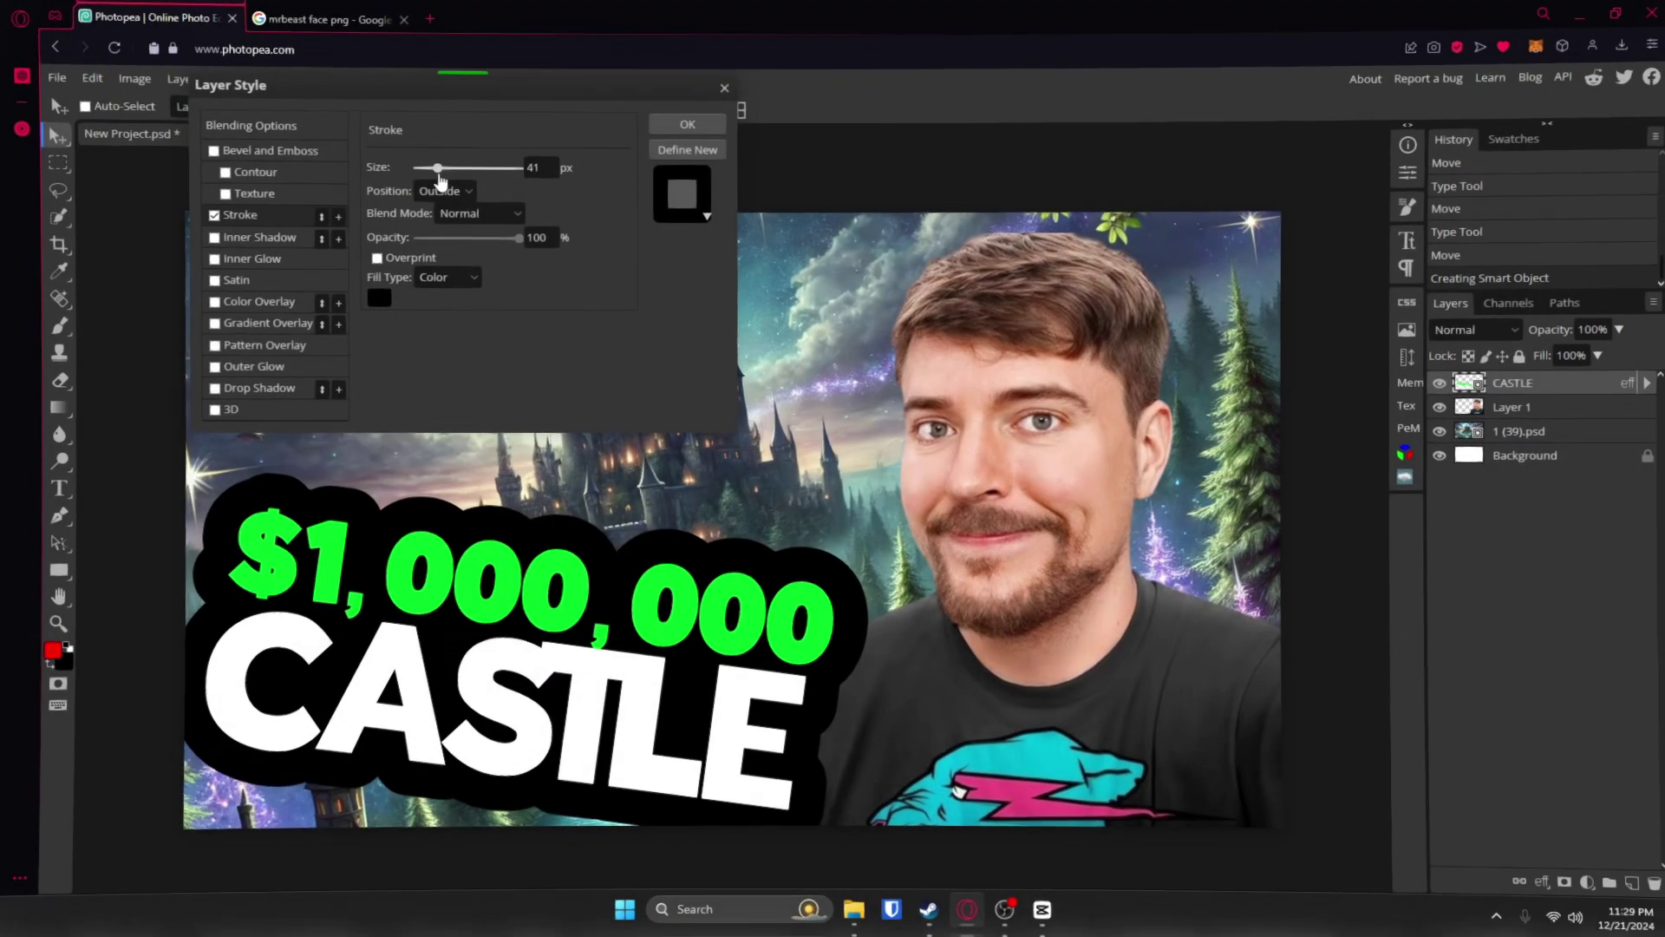
pyautogui.moveTo(433, 174); pyautogui.dragTo(429, 172)
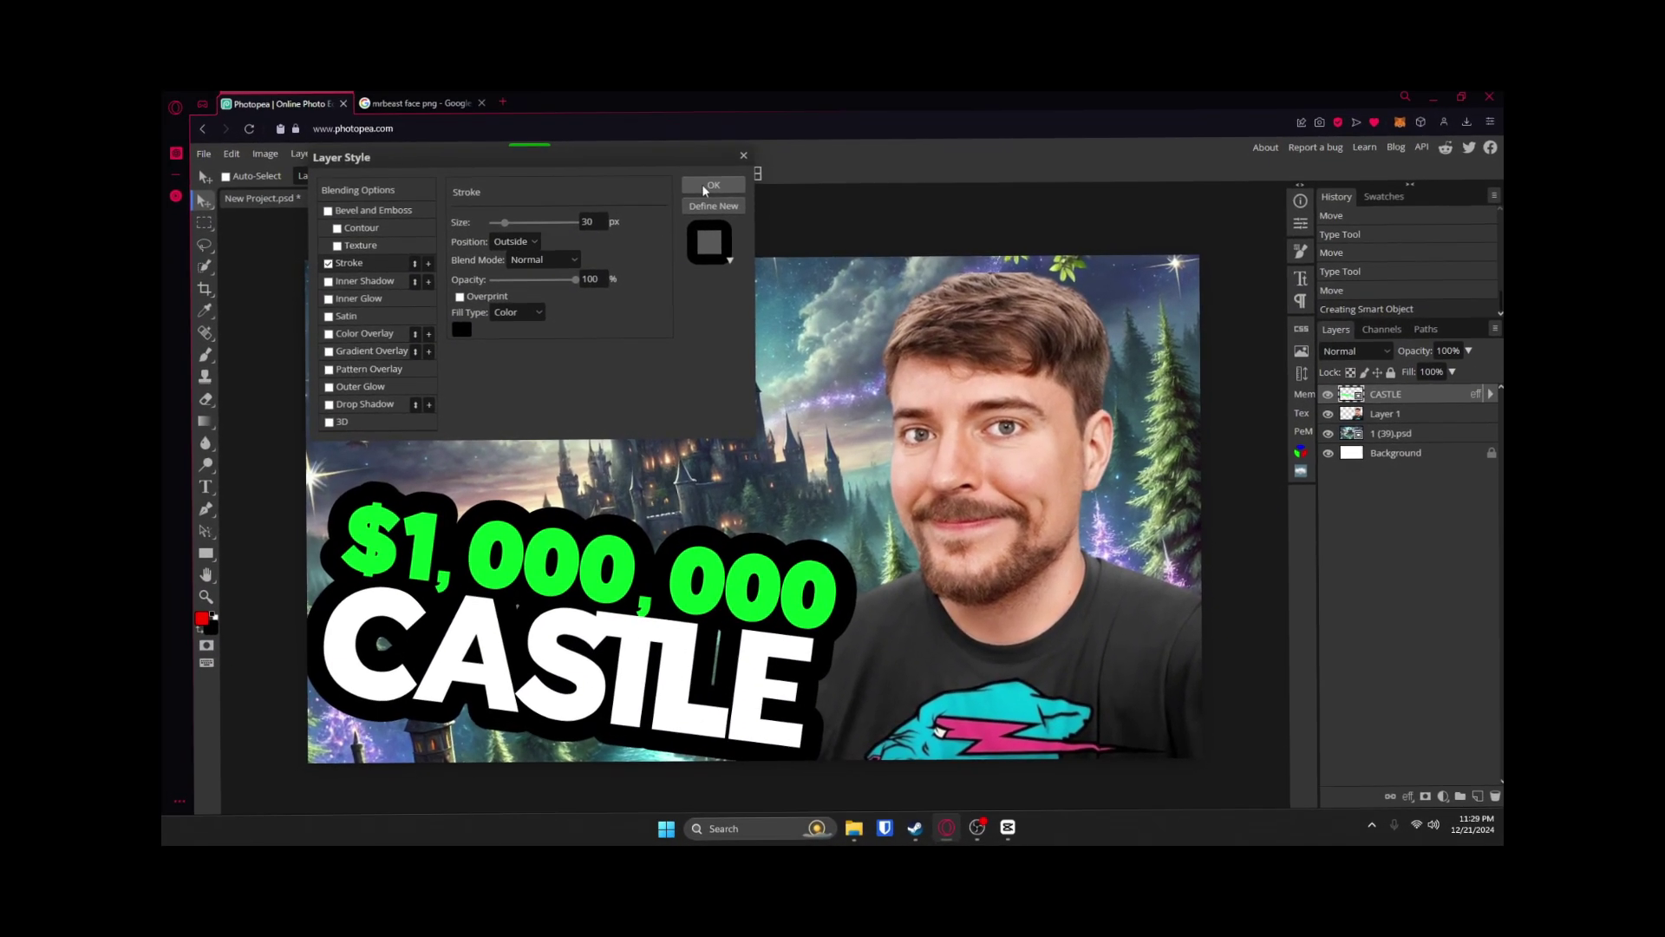
pyautogui.click(704, 185)
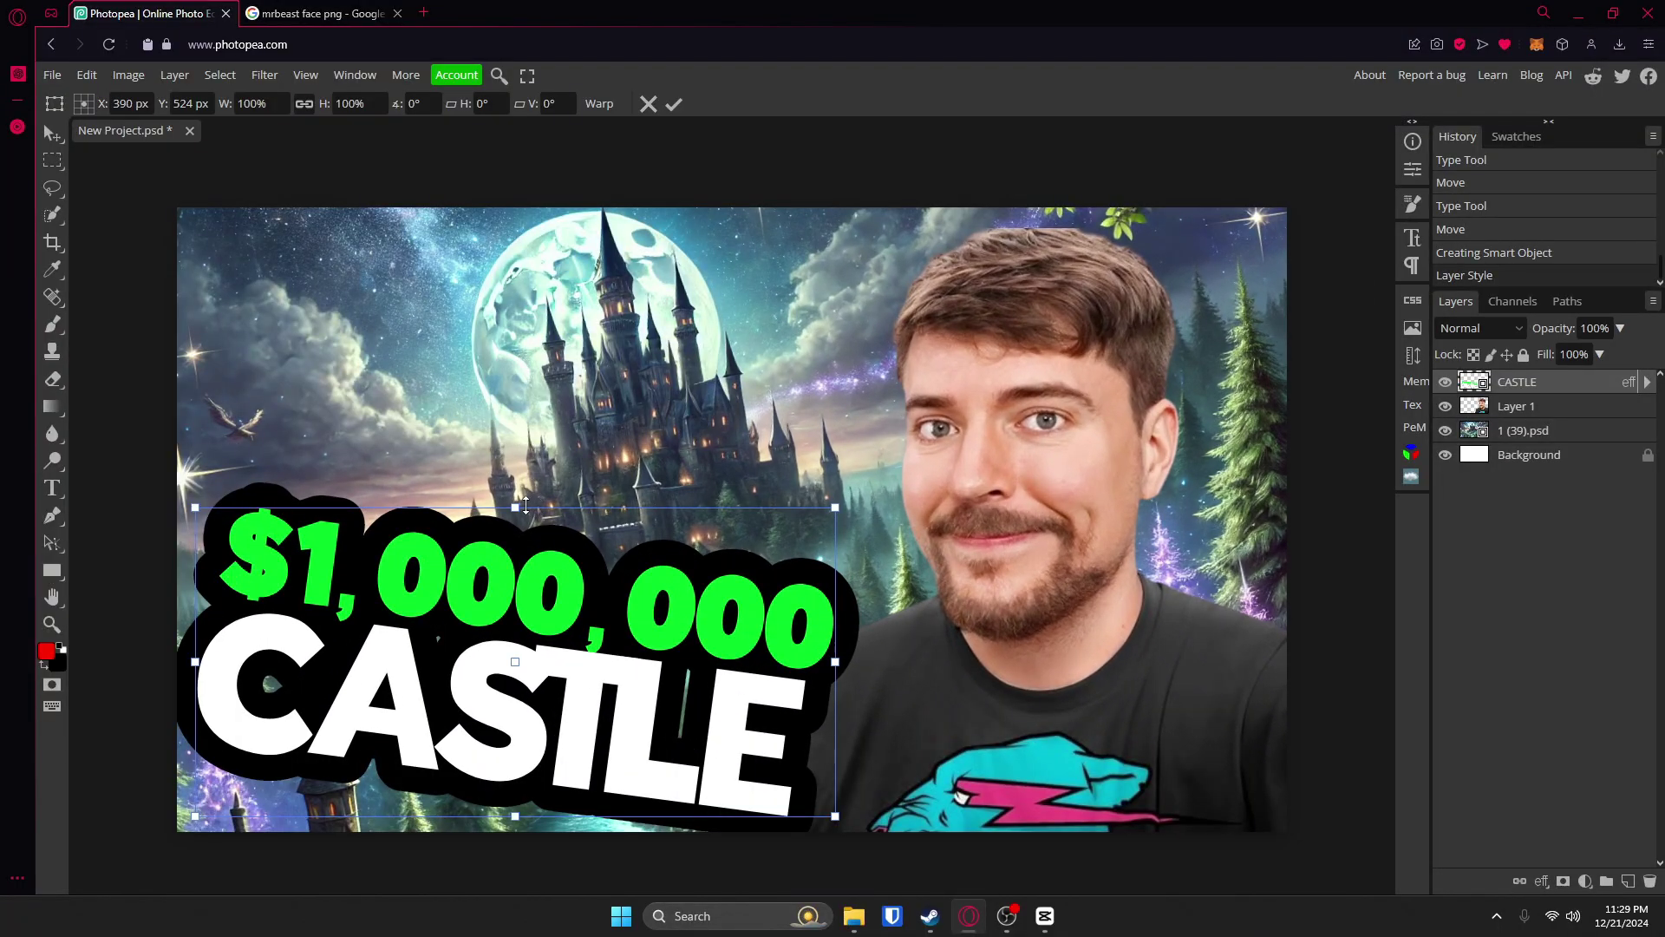
# Scale the outlined text to about 87%, rotate it about -7.5° to level it, and shift it toward the canvas's lower-left corner.
pyautogui.moveTo(525, 506); pyautogui.dragTo(523, 545)
pyautogui.moveTo(553, 625); pyautogui.dragTo(534, 599)
pyautogui.moveTo(682, 490); pyautogui.dragTo(631, 597)
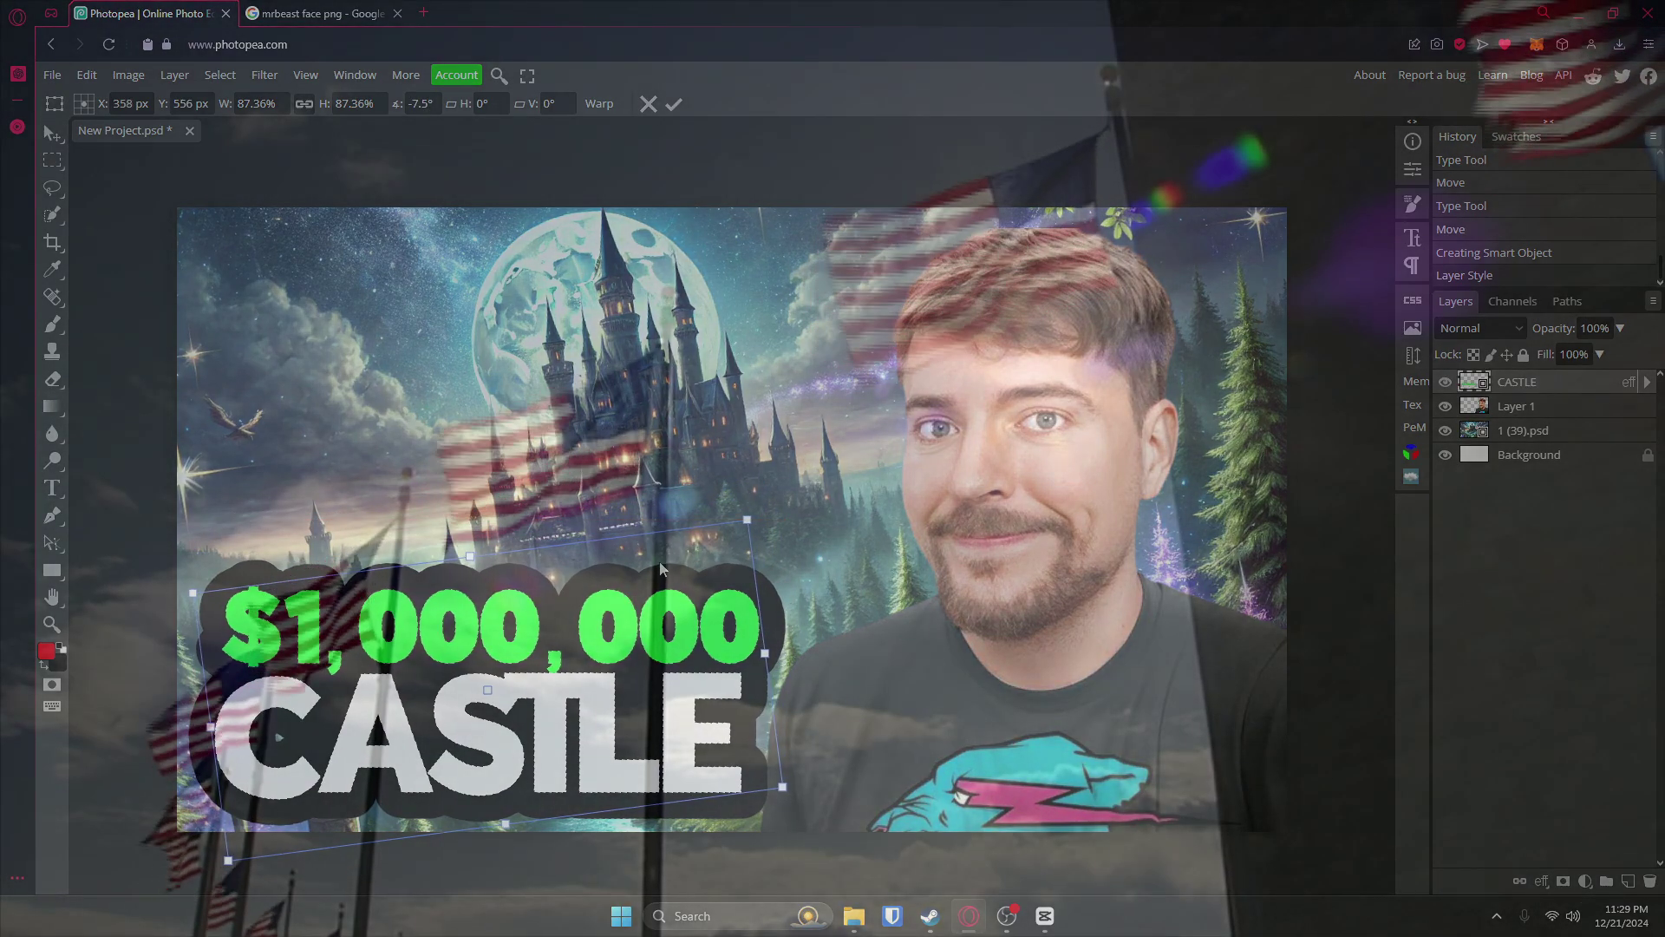
pyautogui.click(674, 104)
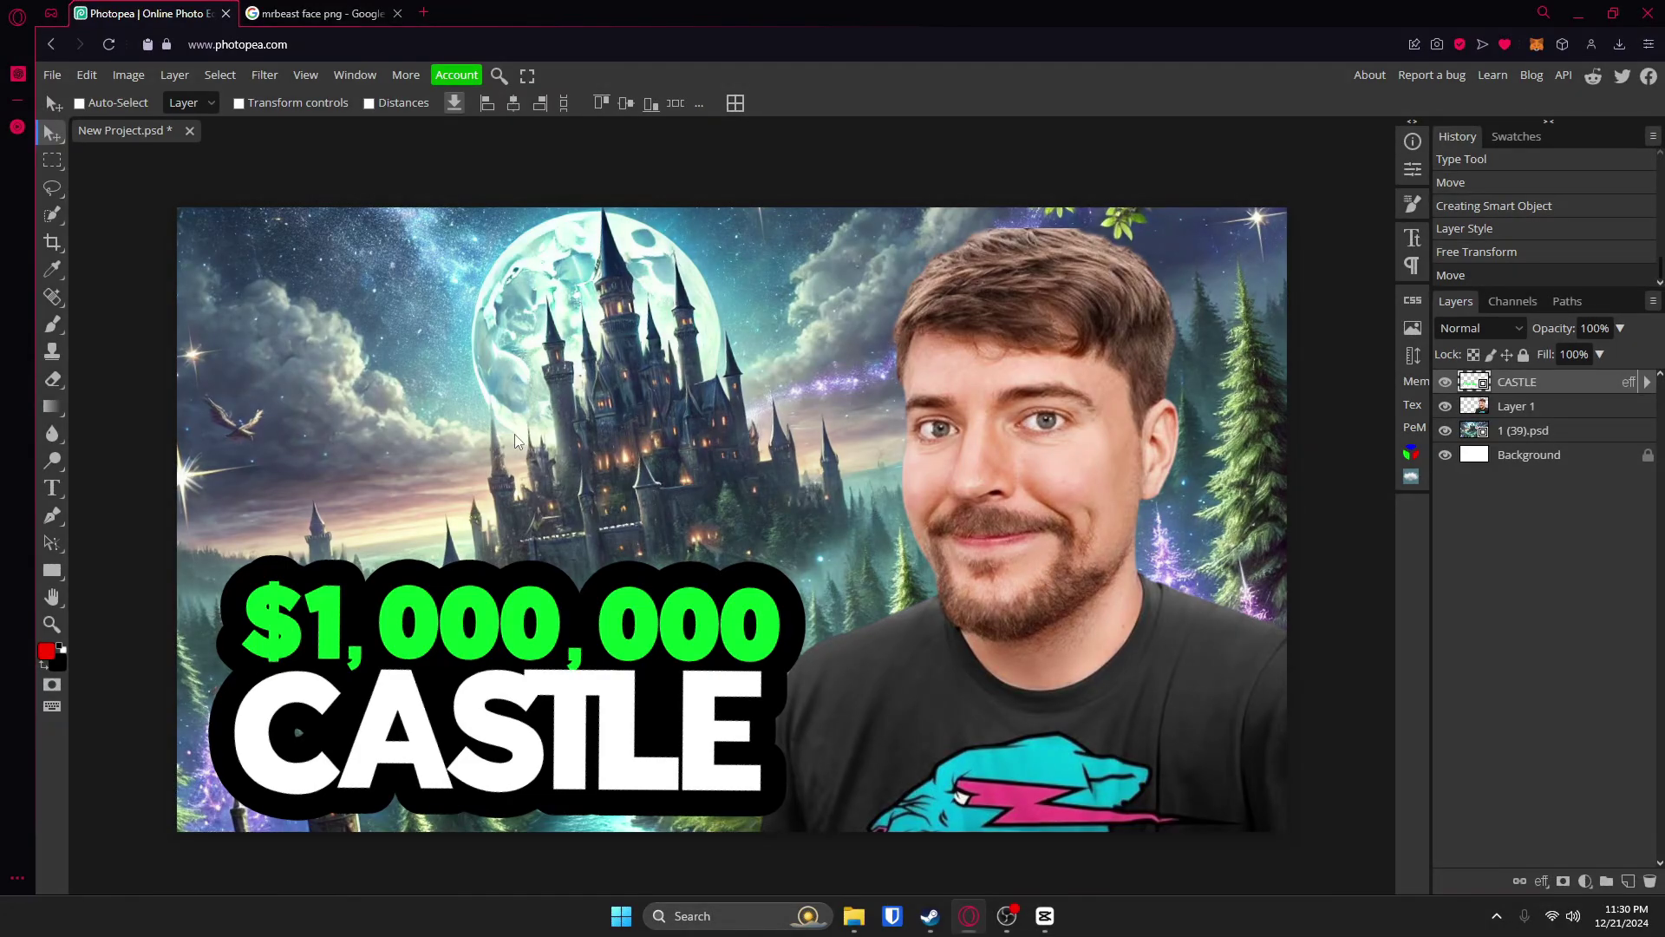
# Add an empty layer above the castle image 1 (39).psd and make it a clipping mask on that image.
pyautogui.click(1557, 431)
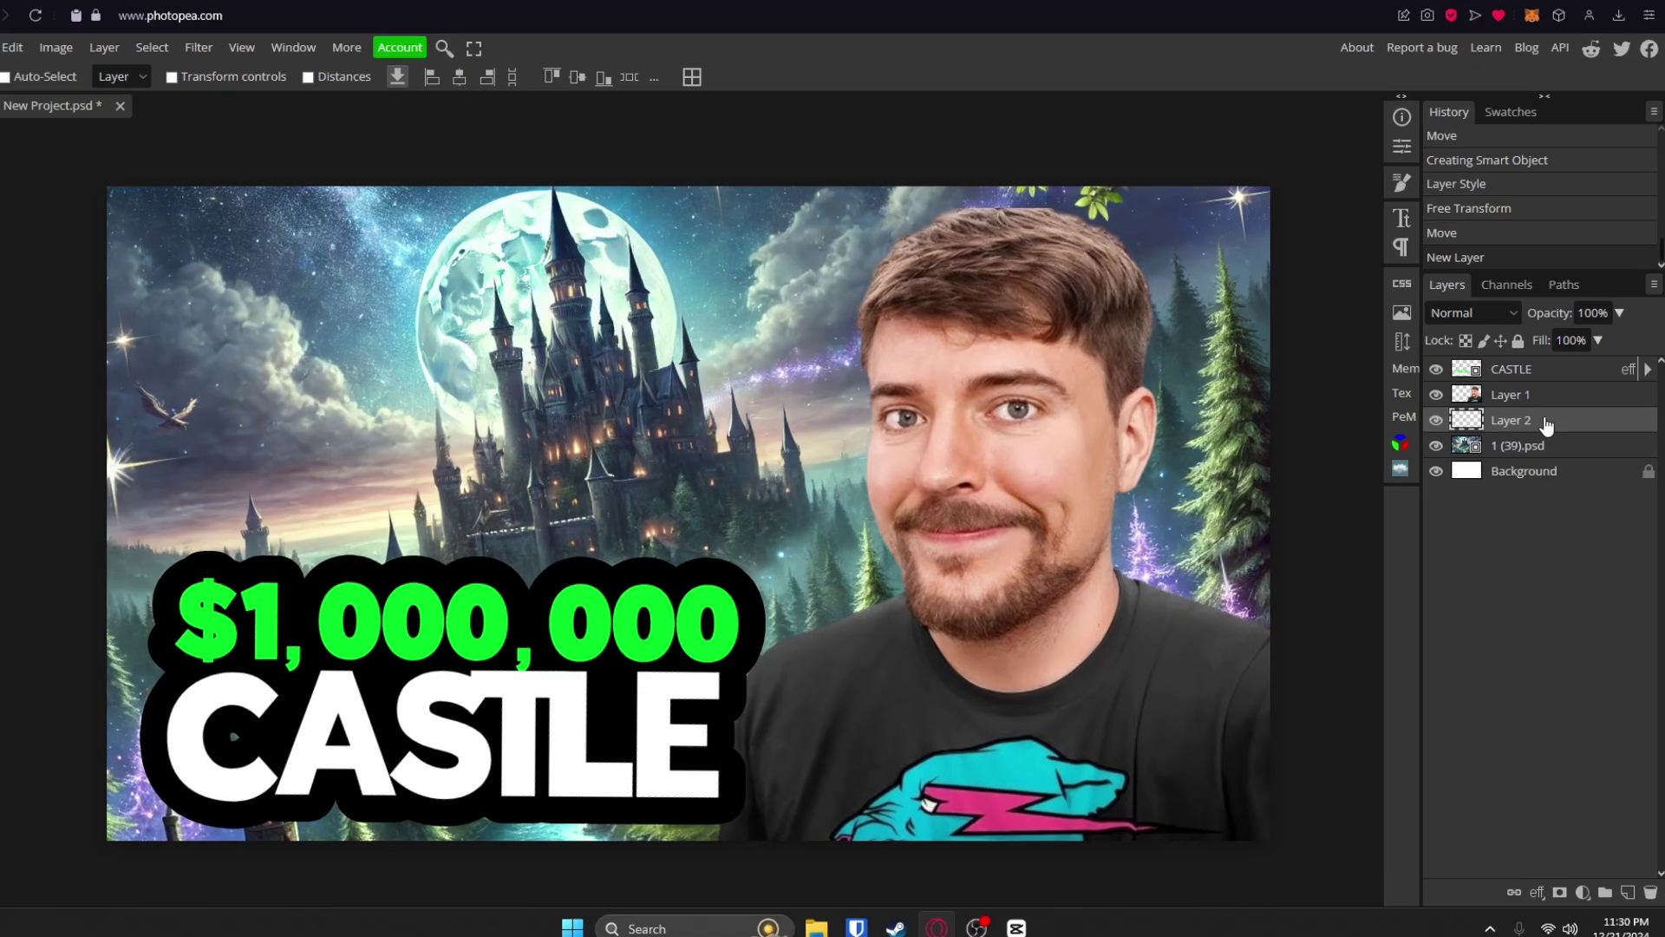
pyautogui.rightClick(1540, 432)
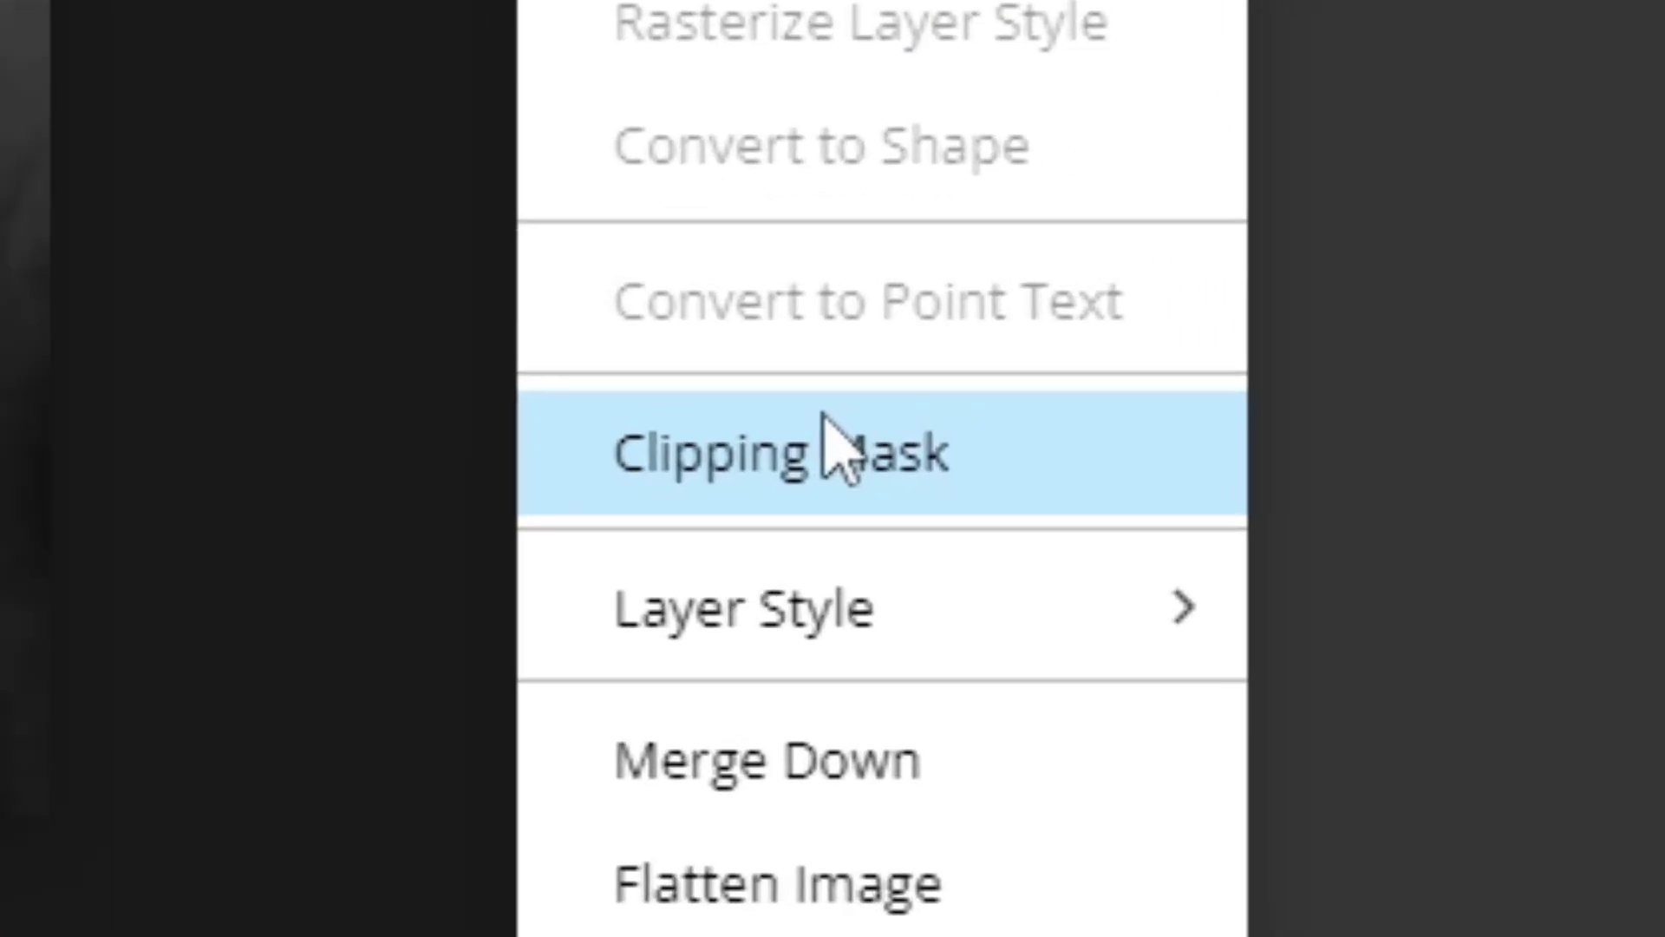
pyautogui.click(1232, 889)
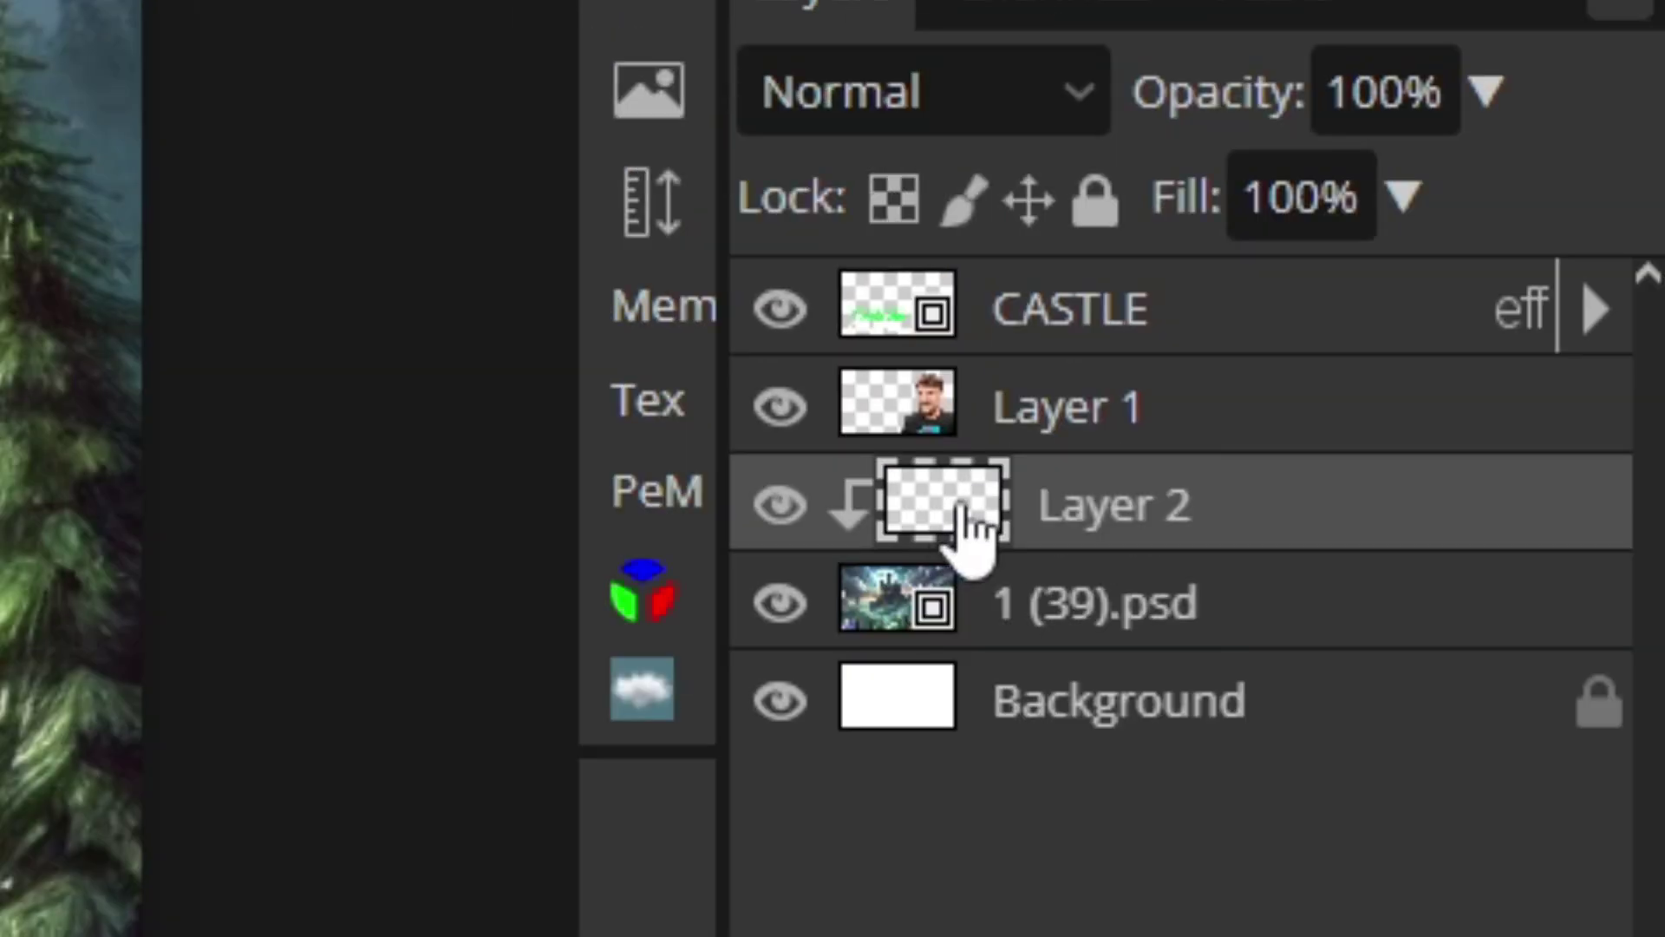
pyautogui.click(1082, 612)
pyautogui.click(960, 508)
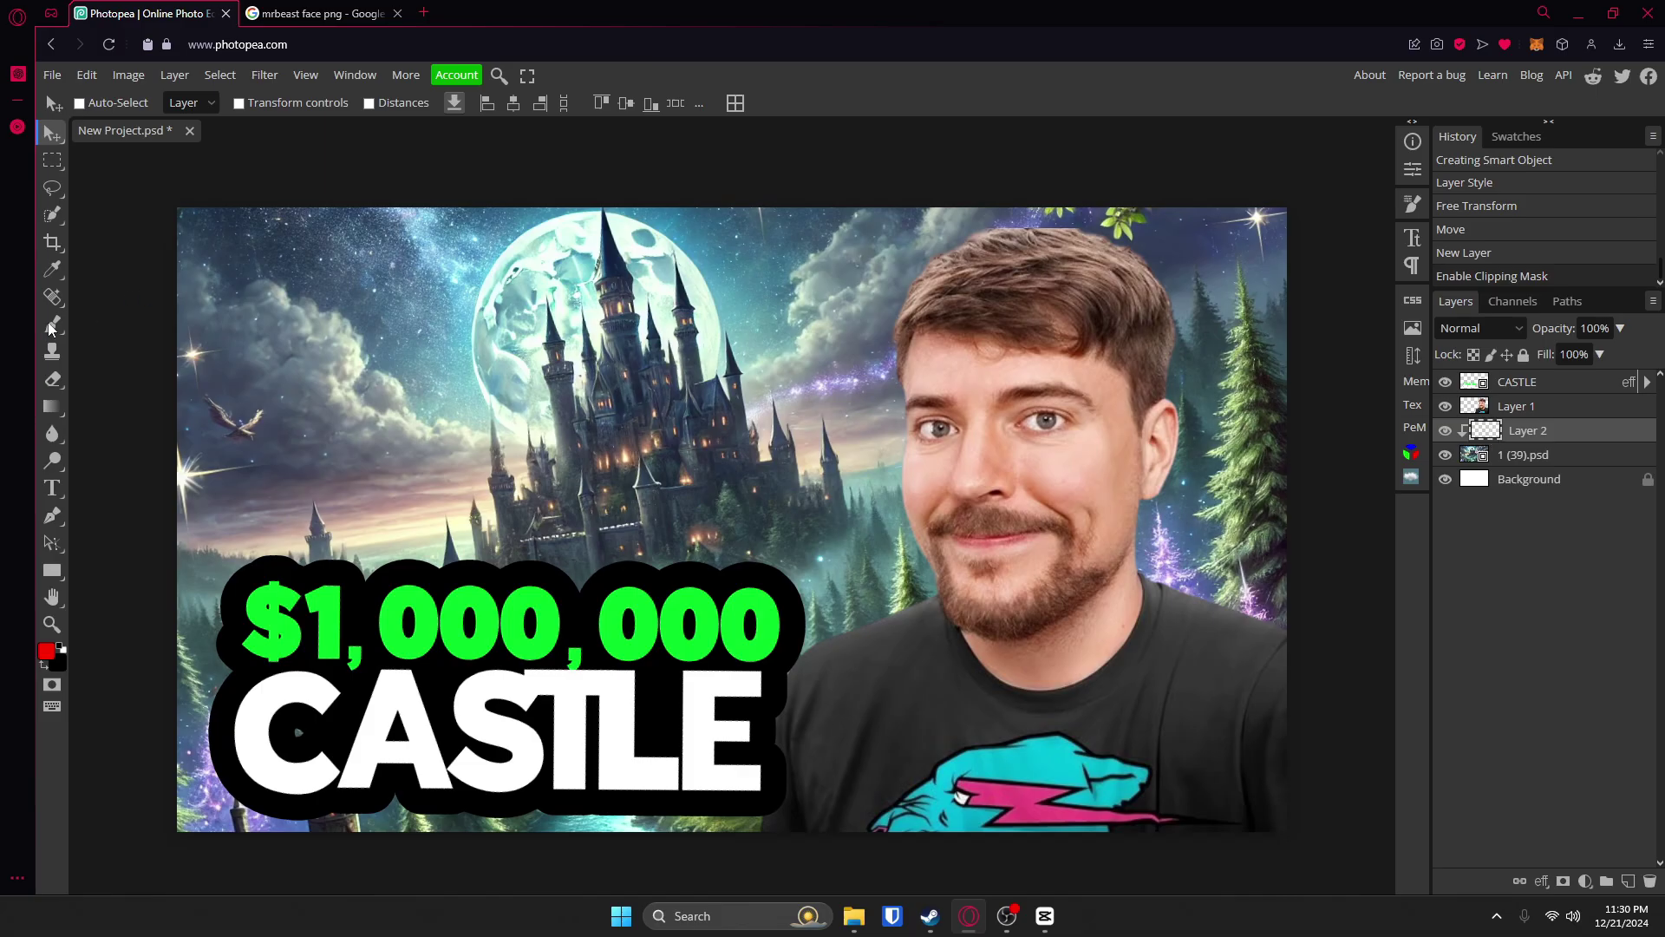
# Paint black with a large soft brush on the clipped Layer 2 around the castle, leaving the castle itself uncovered.
pyautogui.click(51, 326)
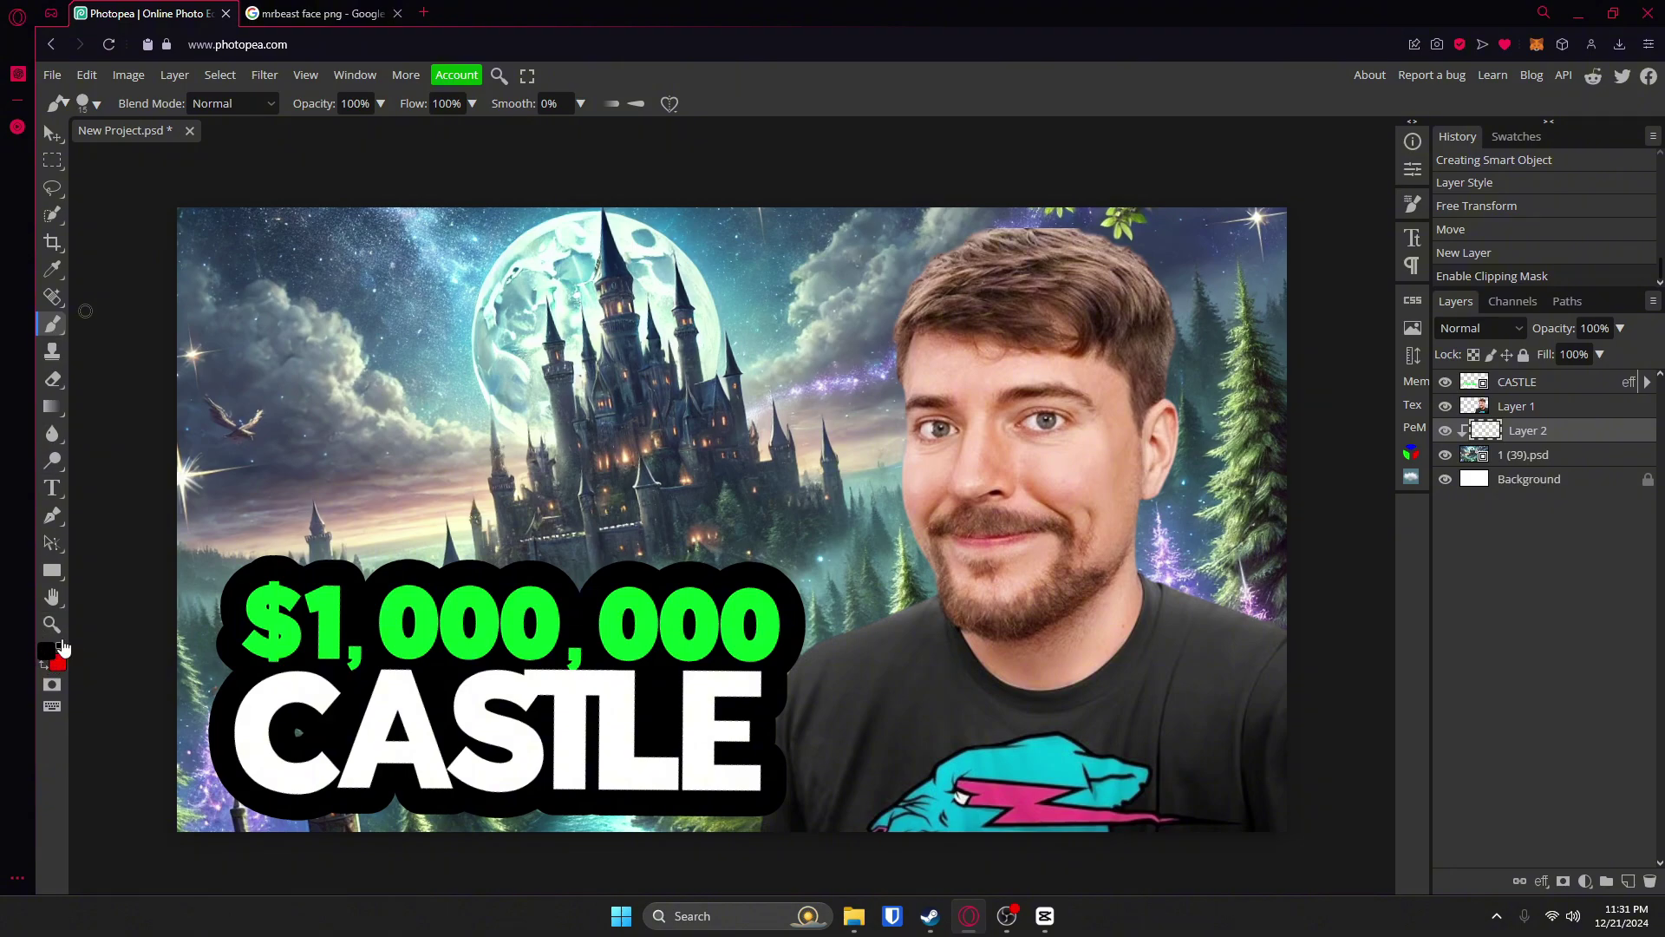
pyautogui.moveTo(408, 421); pyautogui.dragTo(713, 13)
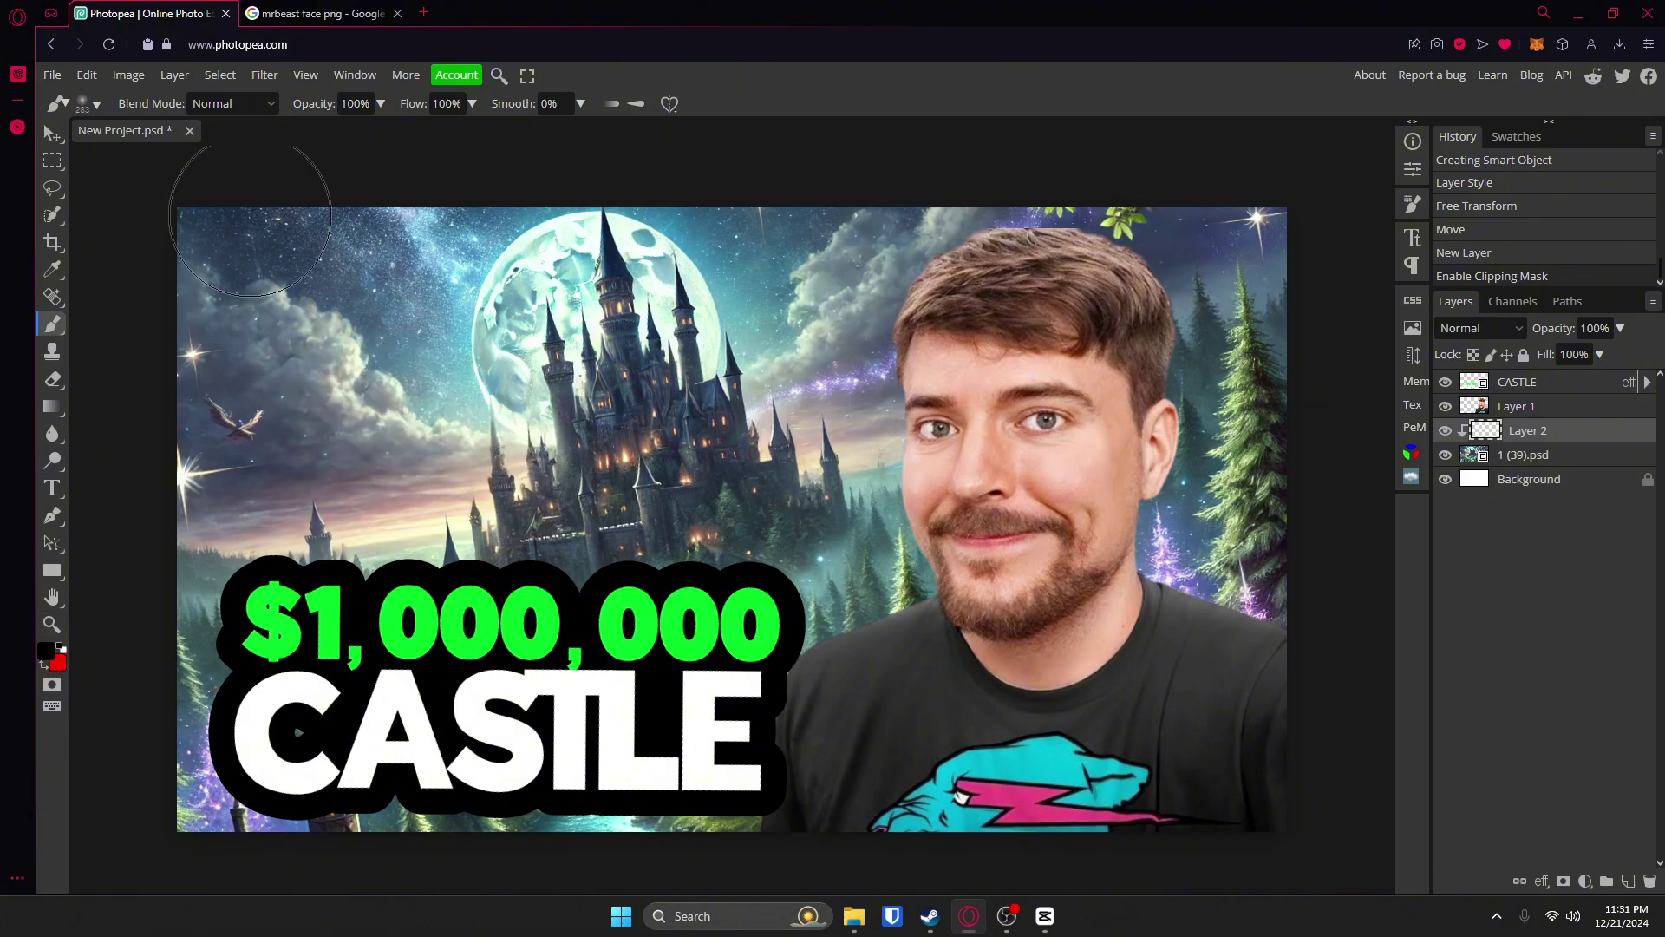
pyautogui.click(86, 104)
pyautogui.moveTo(315, 425)
pyautogui.mouseDown()
pyautogui.moveTo(405, 437)
pyautogui.moveTo(284, 427)
pyautogui.moveTo(294, 407)
pyautogui.moveTo(421, 386)
pyautogui.moveTo(363, 407)
pyautogui.moveTo(326, 395)
pyautogui.moveTo(288, 465)
pyautogui.moveTo(261, 778)
pyautogui.mouseUp()
pyautogui.hotkey('ctrl', 'z')
pyautogui.moveTo(345, 489)
pyautogui.mouseDown()
pyautogui.moveTo(165, 535)
pyautogui.moveTo(95, 671)
pyautogui.mouseUp()
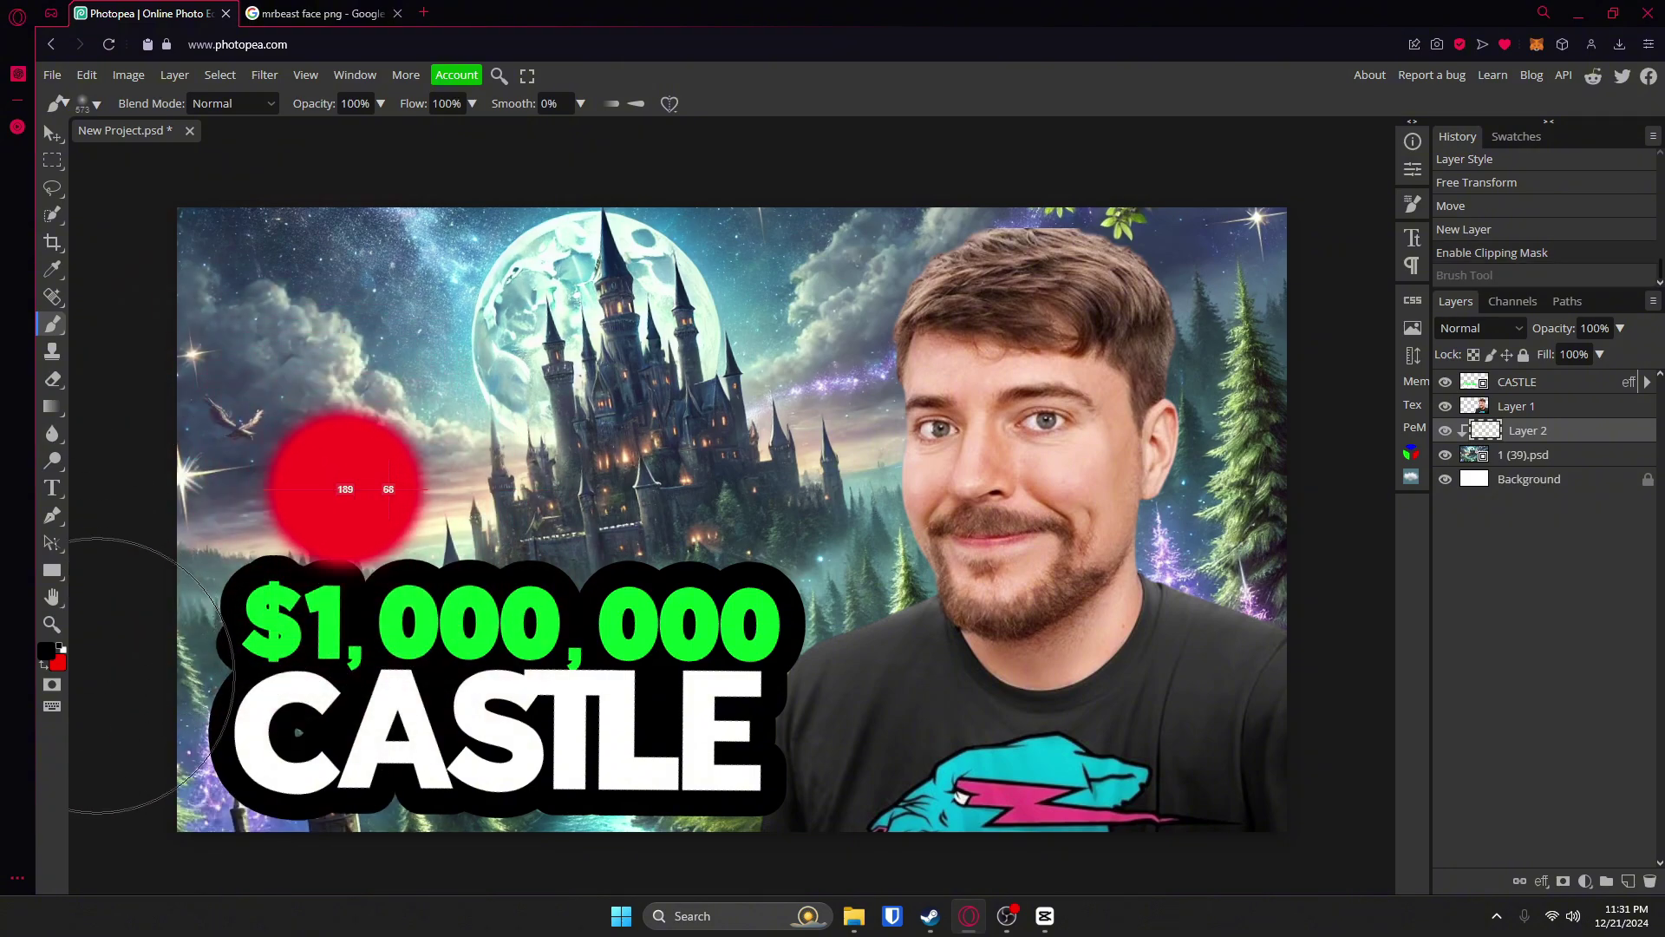
pyautogui.moveTo(225, 555); pyautogui.dragTo(347, 473)
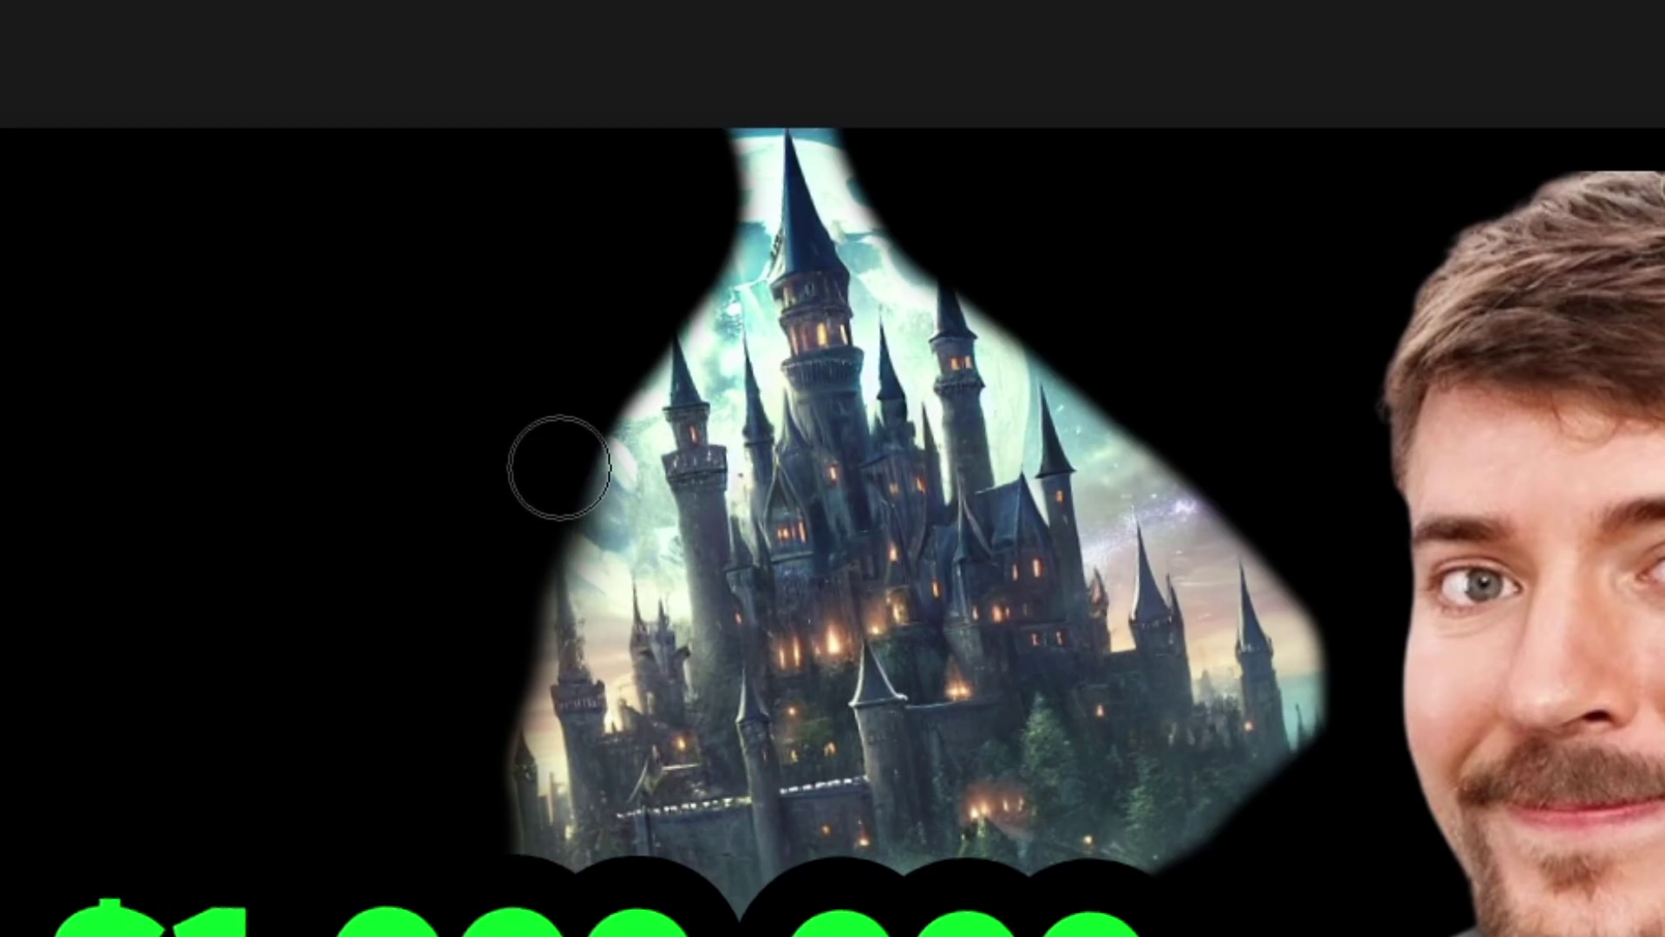
pyautogui.moveTo(560, 467)
pyautogui.mouseDown()
pyautogui.moveTo(732, 61)
pyautogui.moveTo(726, 113)
pyautogui.moveTo(862, 100)
pyautogui.moveTo(940, 261)
pyautogui.moveTo(1133, 424)
pyautogui.moveTo(1330, 651)
pyautogui.mouseUp()
# Lower the opacity of the painted Layer 2 to 37%.
pyautogui.click(1561, 336)
pyautogui.moveTo(1503, 392); pyautogui.dragTo(1457, 392)
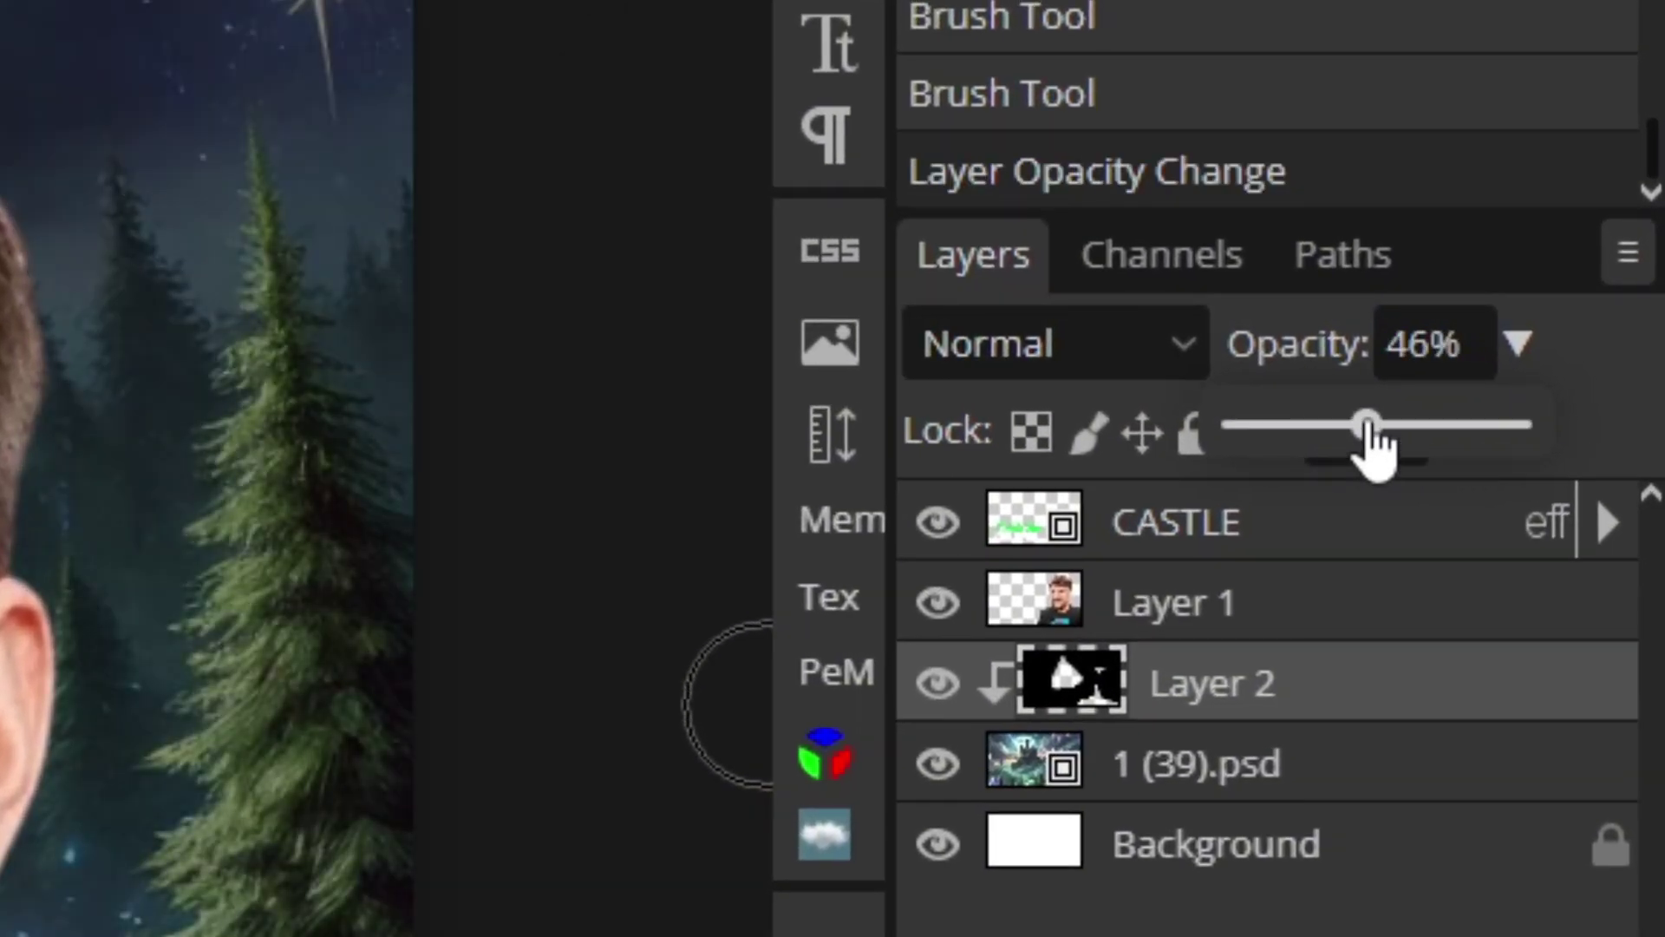
pyautogui.moveTo(1375, 447); pyautogui.dragTo(1341, 438)
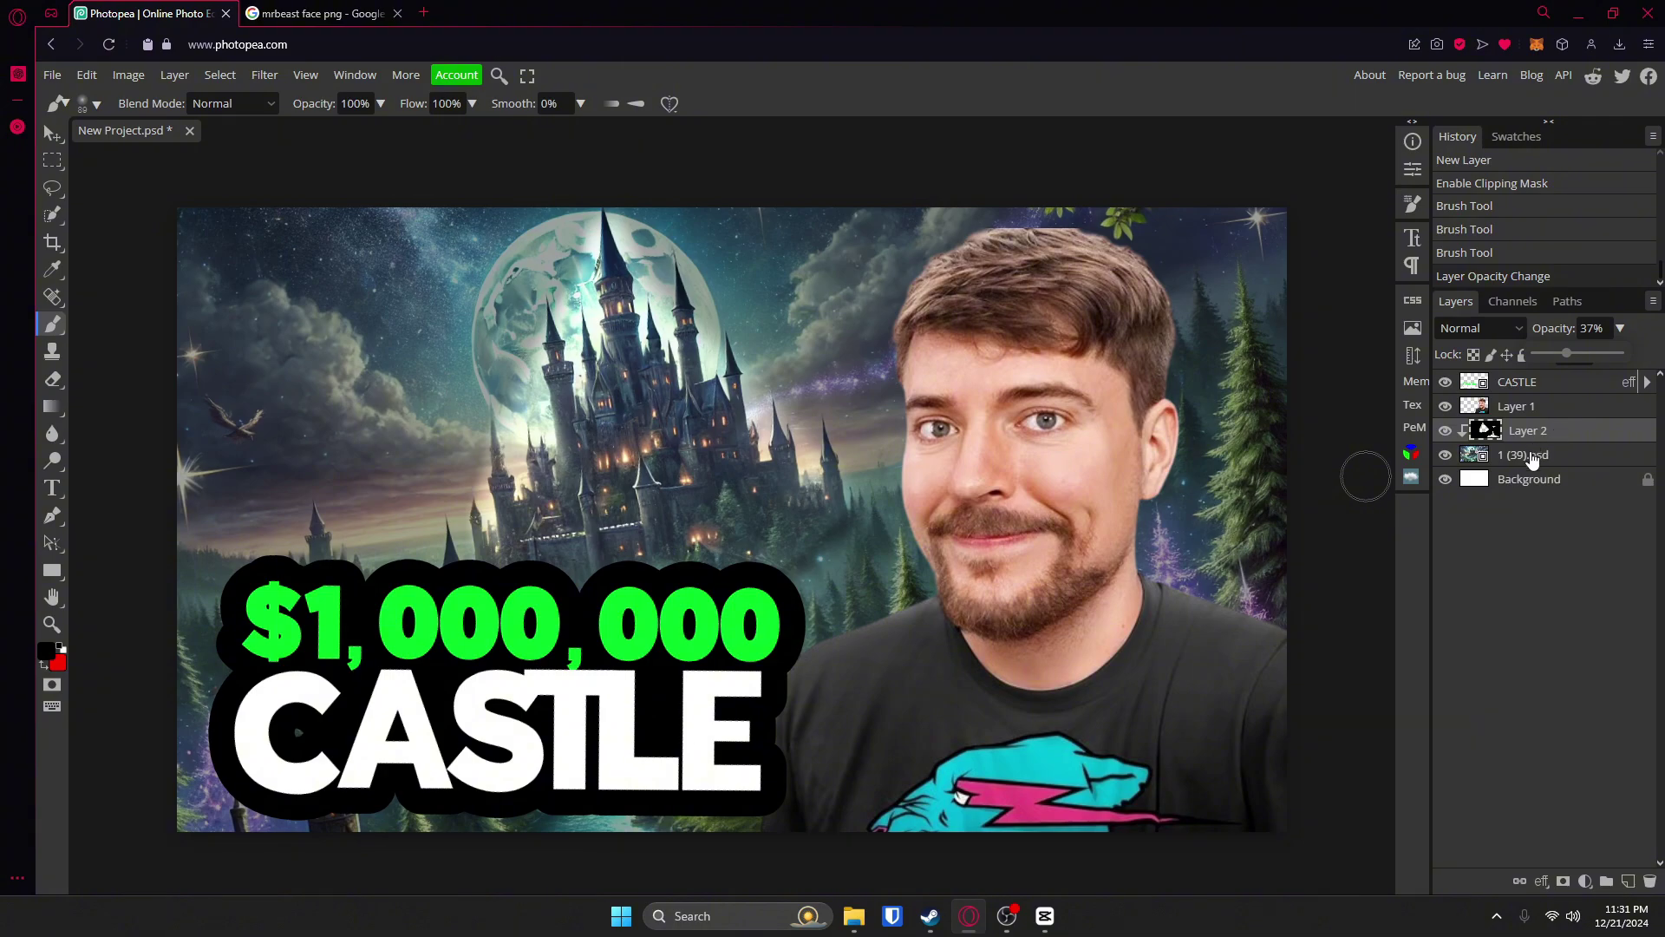
# Add an empty layer directly above the castle image 1 (39).psd and make it a clipping mask on that image.
pyautogui.click(1537, 460)
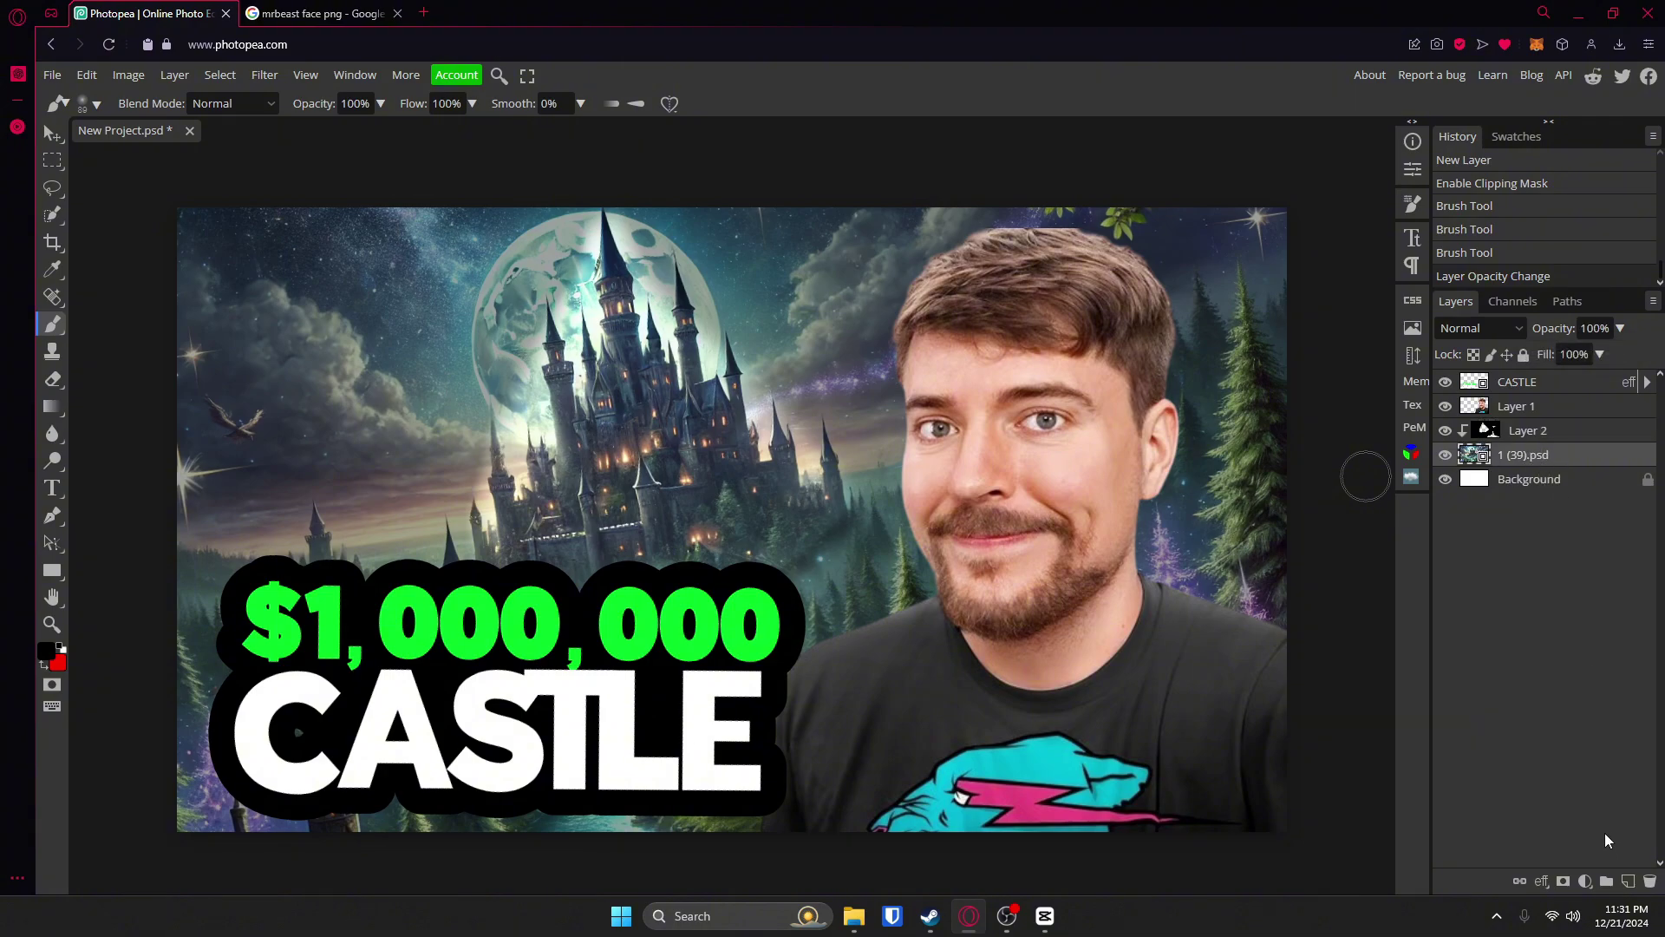
pyautogui.click(1628, 882)
pyautogui.rightClick(1509, 455)
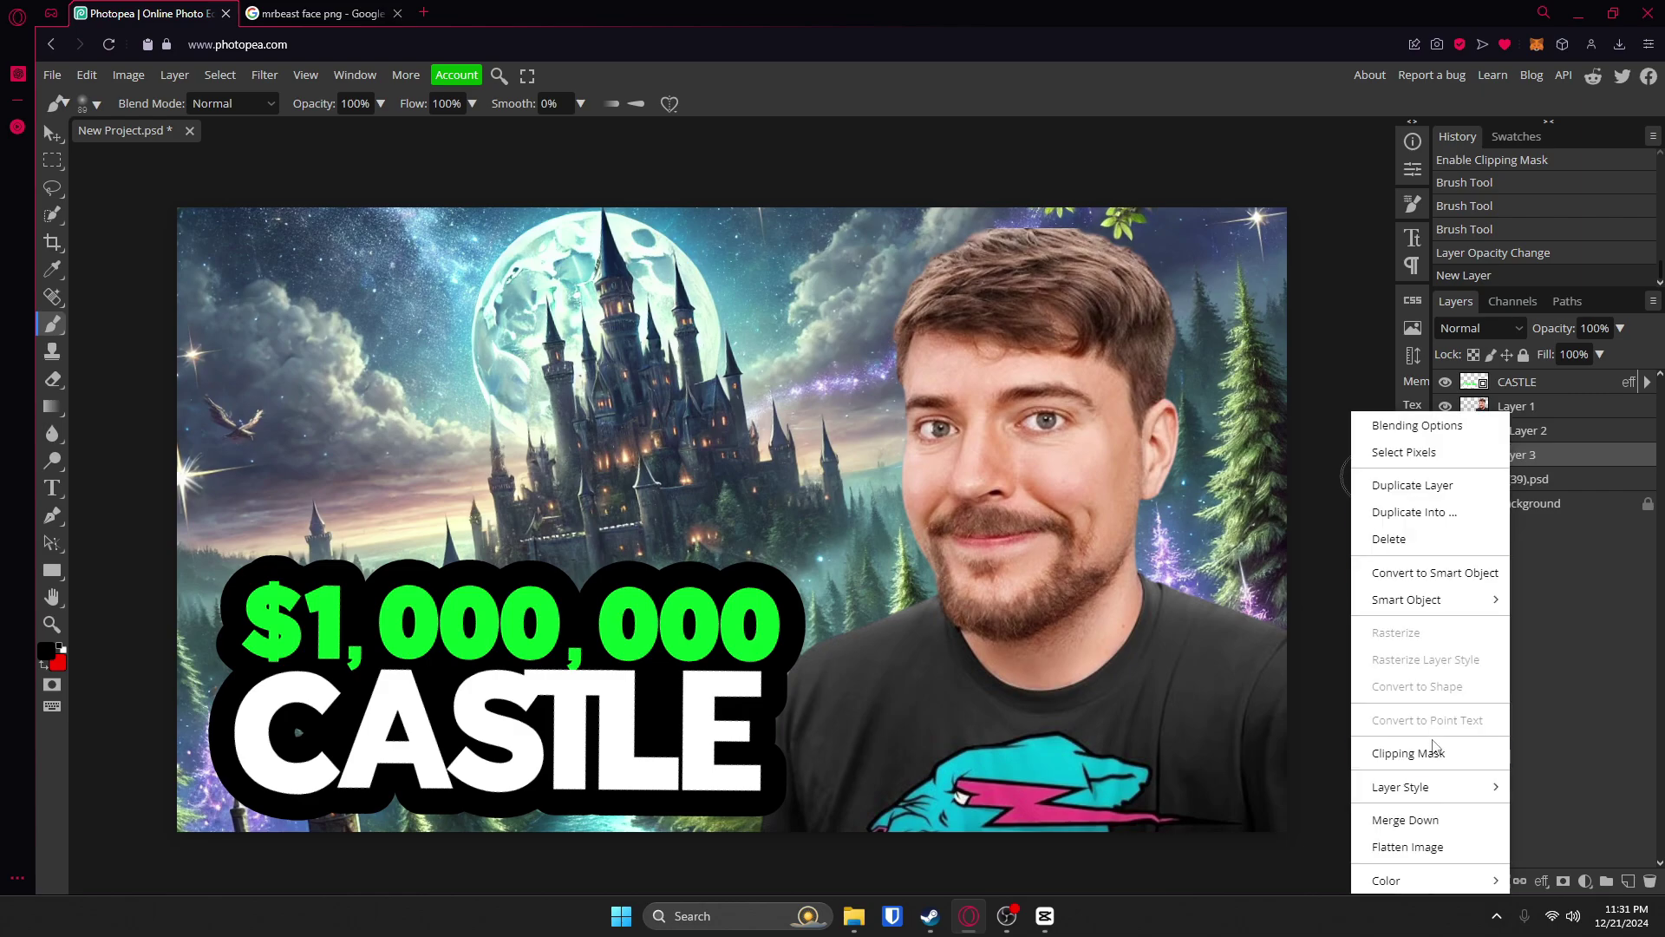
pyautogui.click(1430, 751)
# Set the foreground colour to white, enlarge the soft brush and paint over the castle on the clipped Layer 3.
pyautogui.click(46, 651)
pyautogui.click(178, 230)
pyautogui.click(530, 245)
pyautogui.press(']')
pyautogui.press(']')
pyautogui.press(']')
pyautogui.press(']')
pyautogui.moveTo(607, 228); pyautogui.dragTo(586, 359)
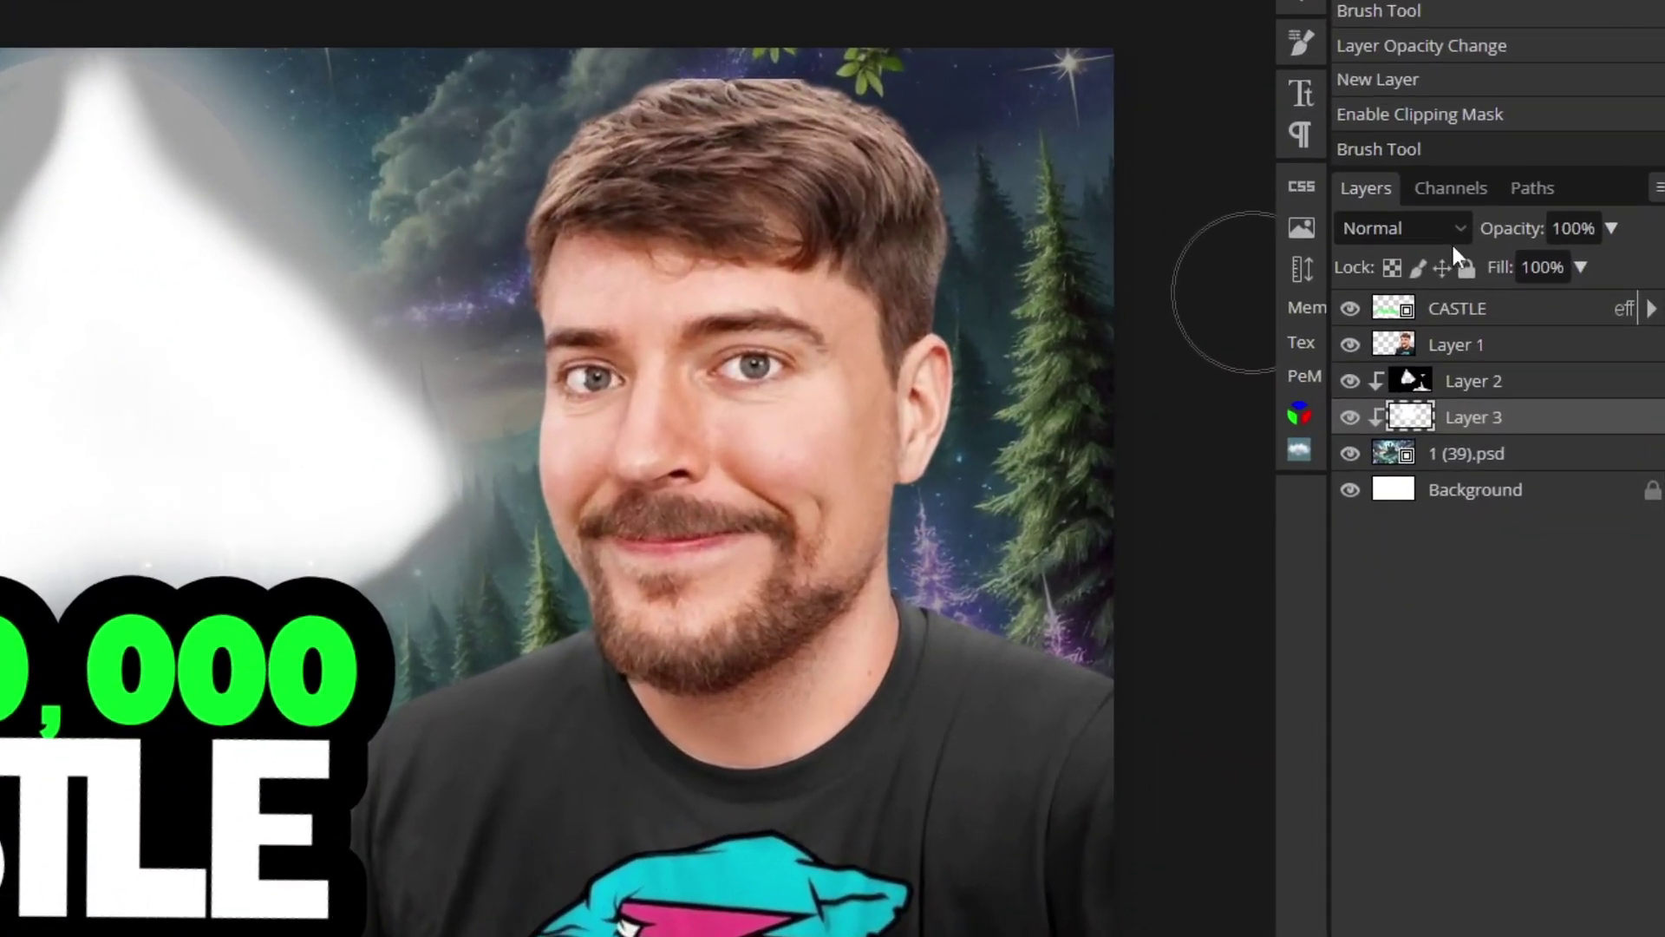
# Compare Screen and Multiply blending on Layer 3, settle on Overlay, and lower the layer's opacity to about 89%.
pyautogui.click(1520, 327)
pyautogui.click(1265, 886)
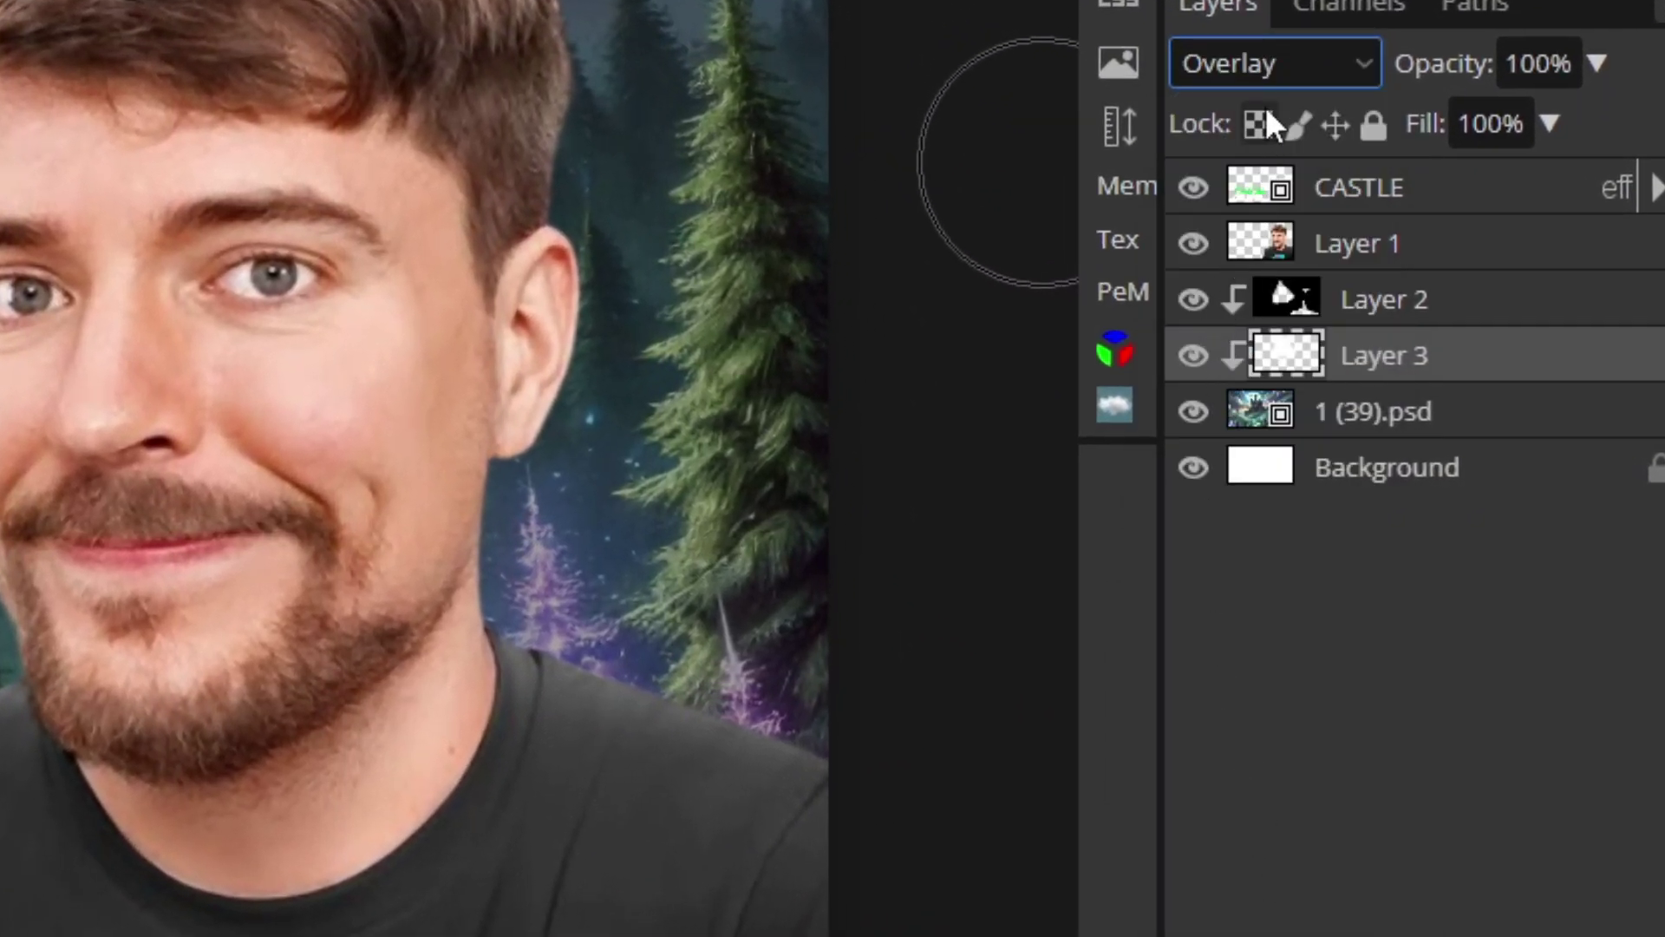
pyautogui.click(1284, 73)
pyautogui.click(1252, 632)
pyautogui.click(1280, 69)
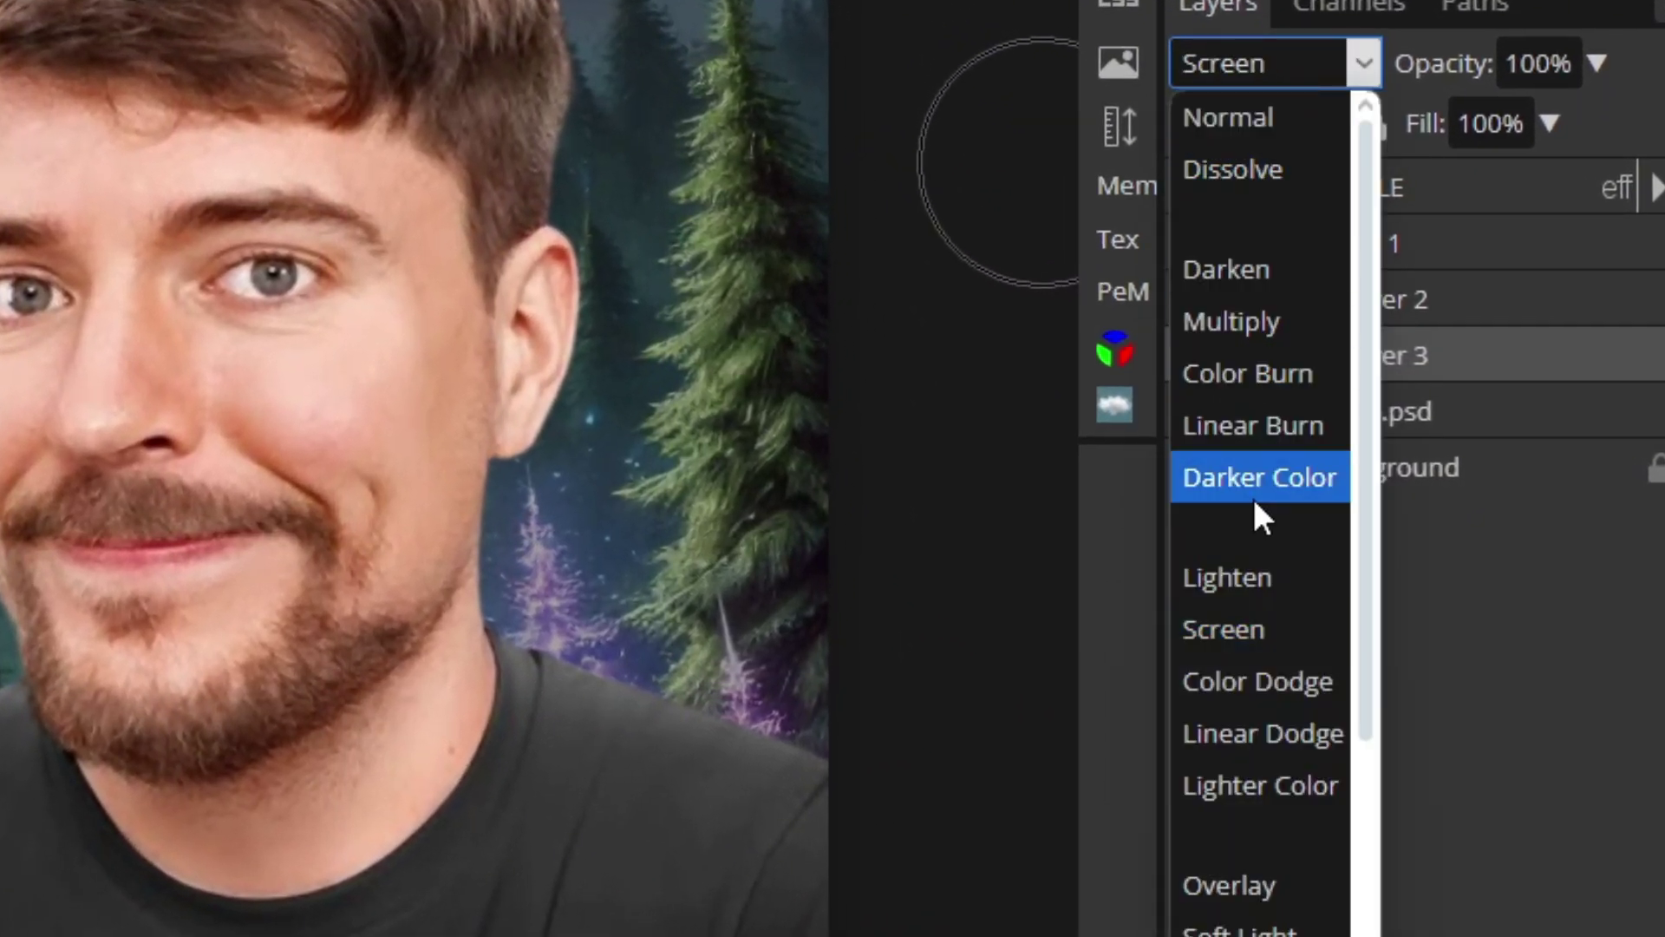
pyautogui.click(1278, 319)
pyautogui.click(1344, 71)
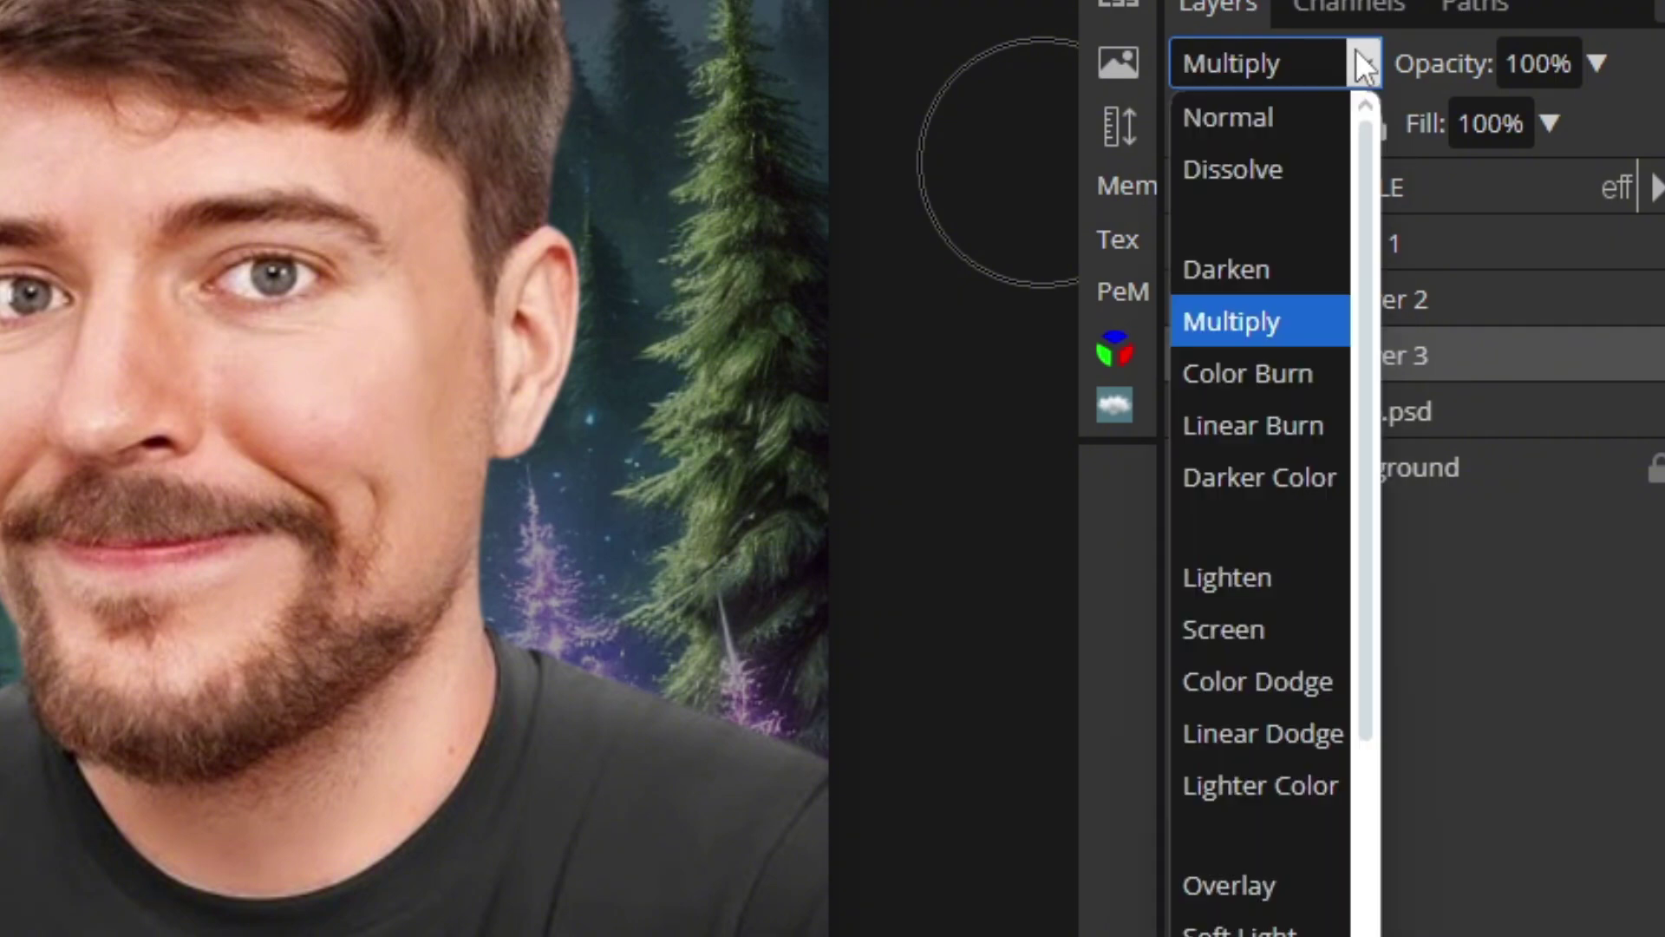
pyautogui.click(1228, 883)
pyautogui.click(1598, 64)
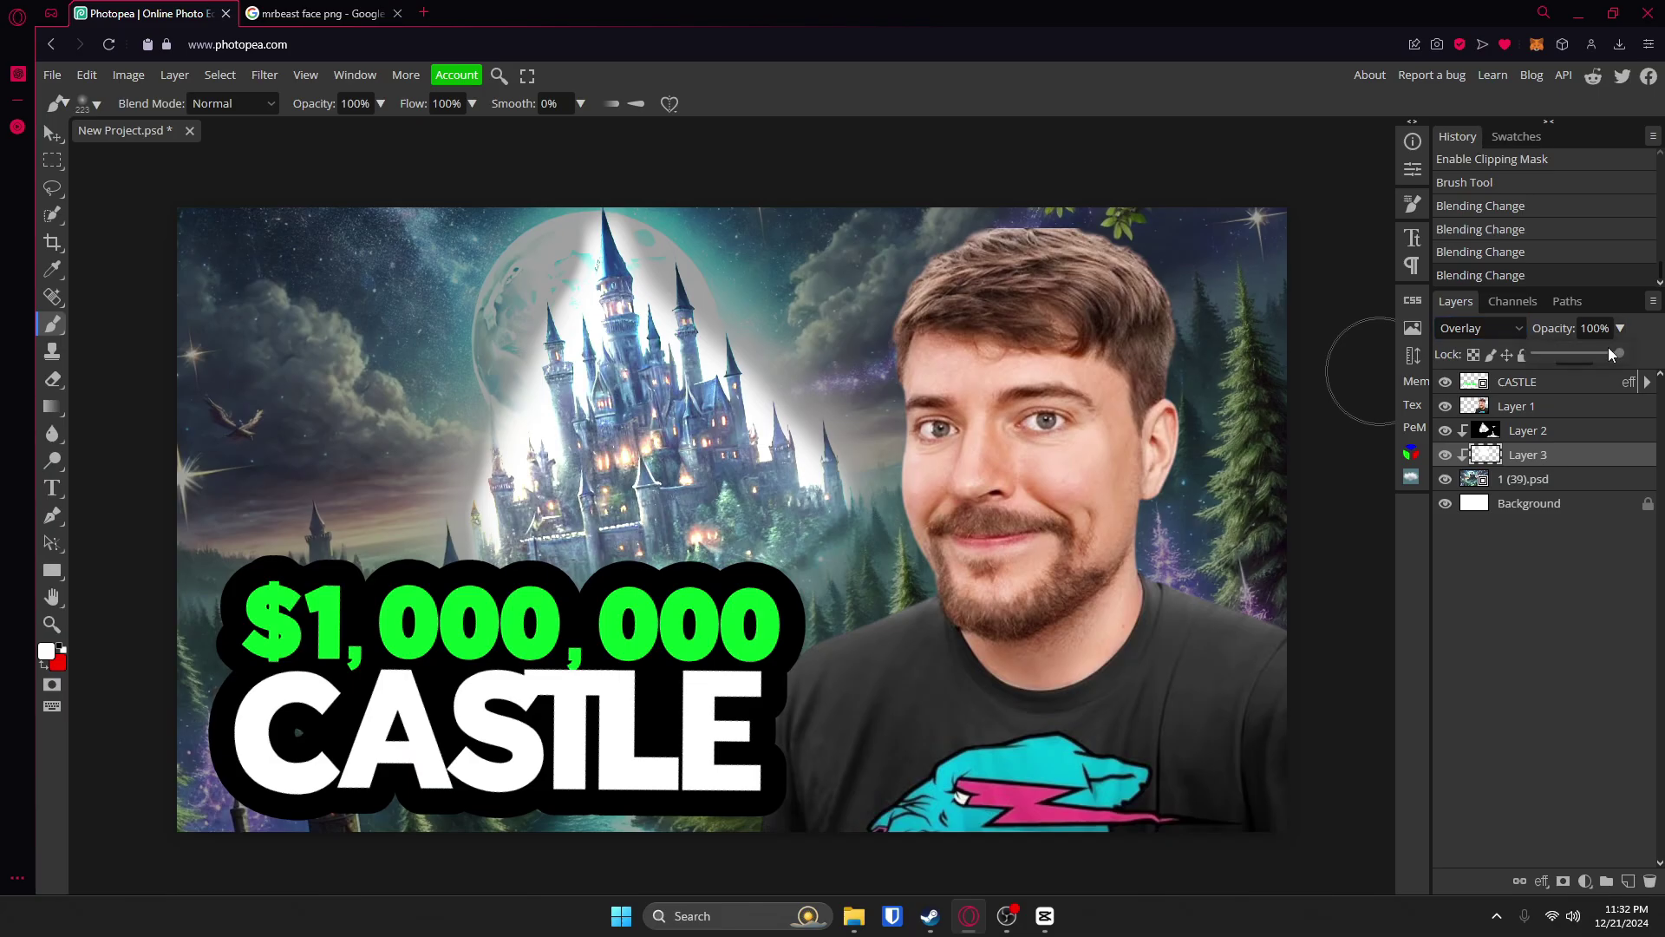
pyautogui.moveTo(1559, 122)
pyautogui.mouseDown()
pyautogui.moveTo(1507, 125)
pyautogui.moveTo(1576, 125)
pyautogui.mouseUp()
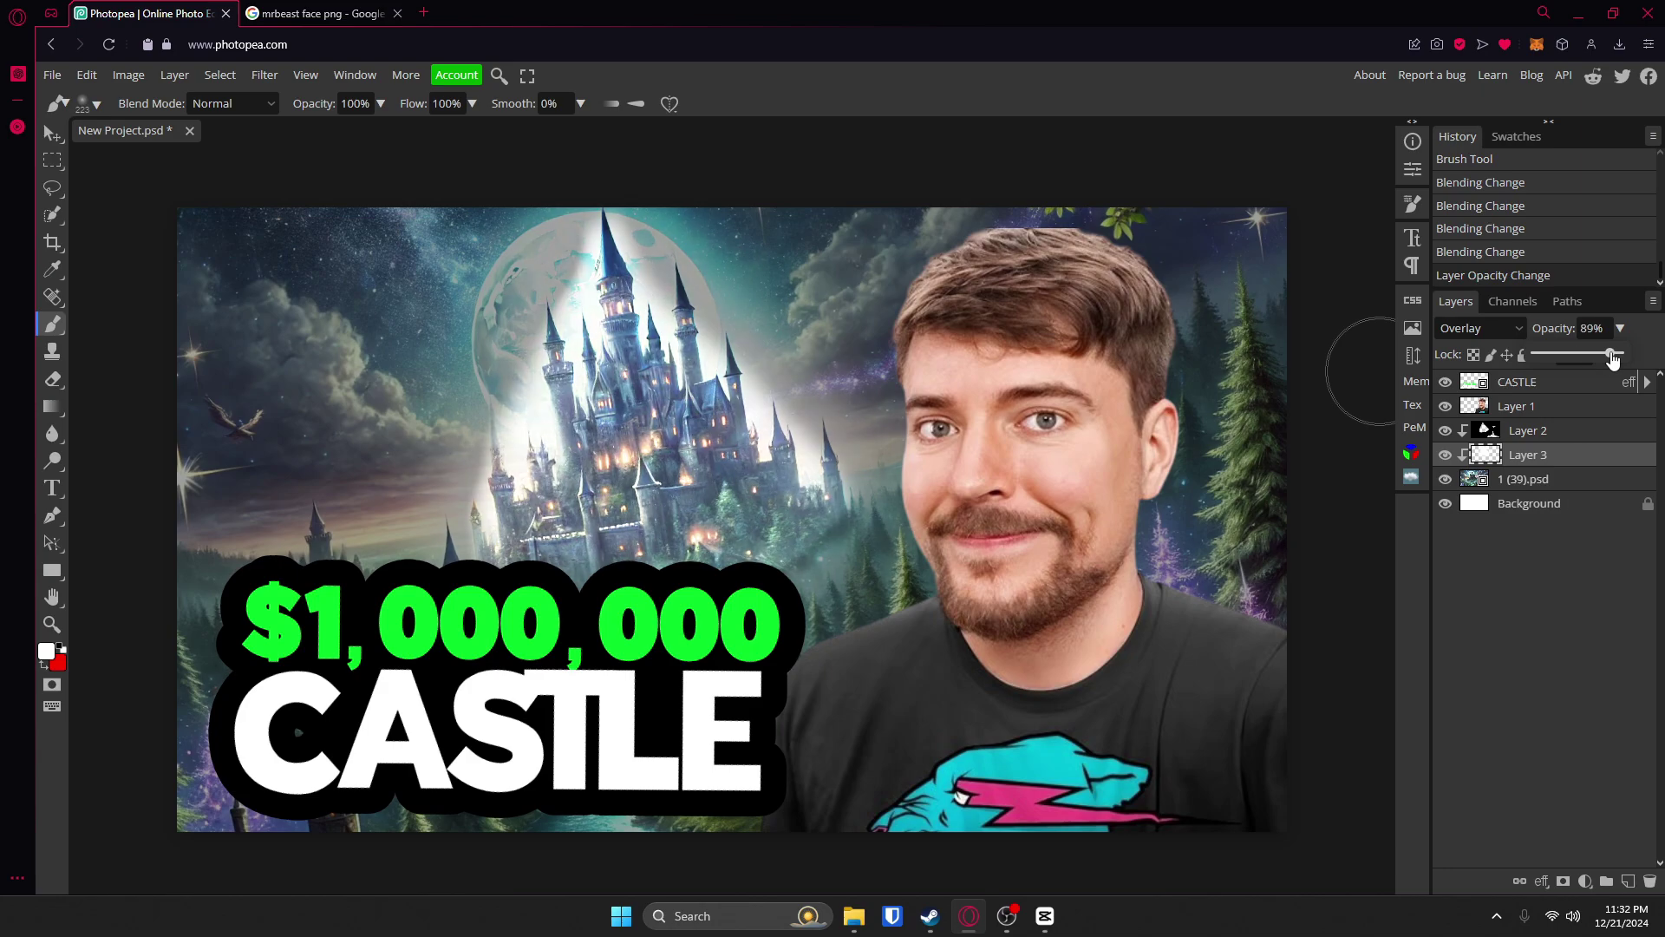
# With Layer 1 selected, draw a closed Pen path of a curved arrow beside the castle, above the $1,000,000 text.
pyautogui.click(1538, 413)
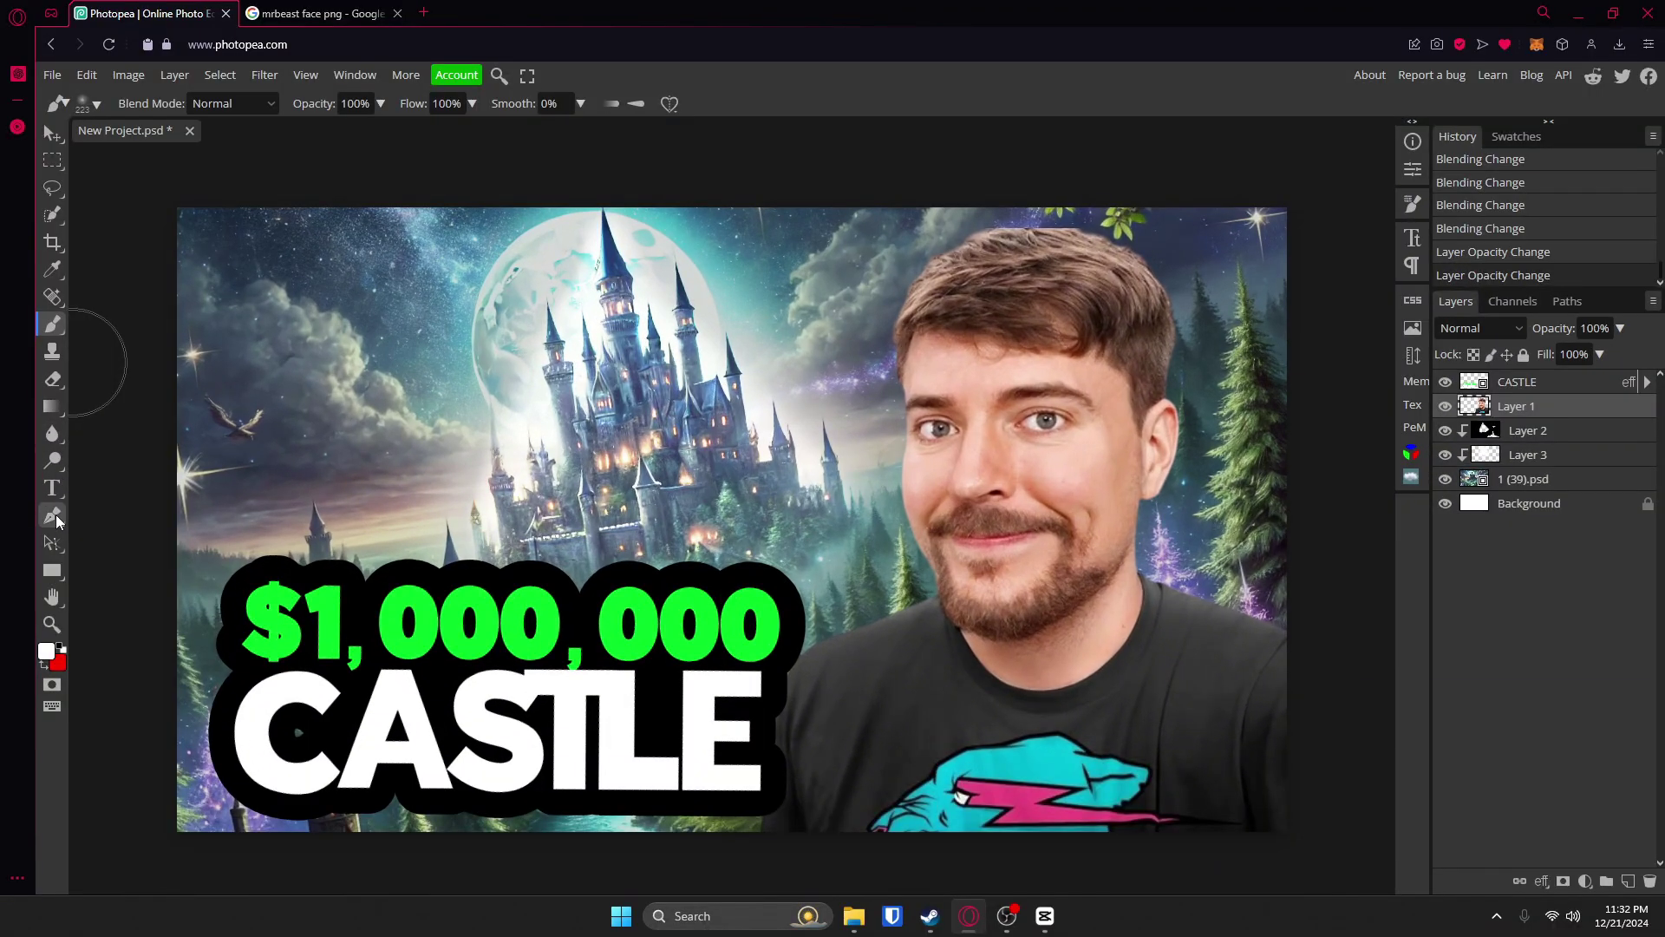
pyautogui.click(54, 517)
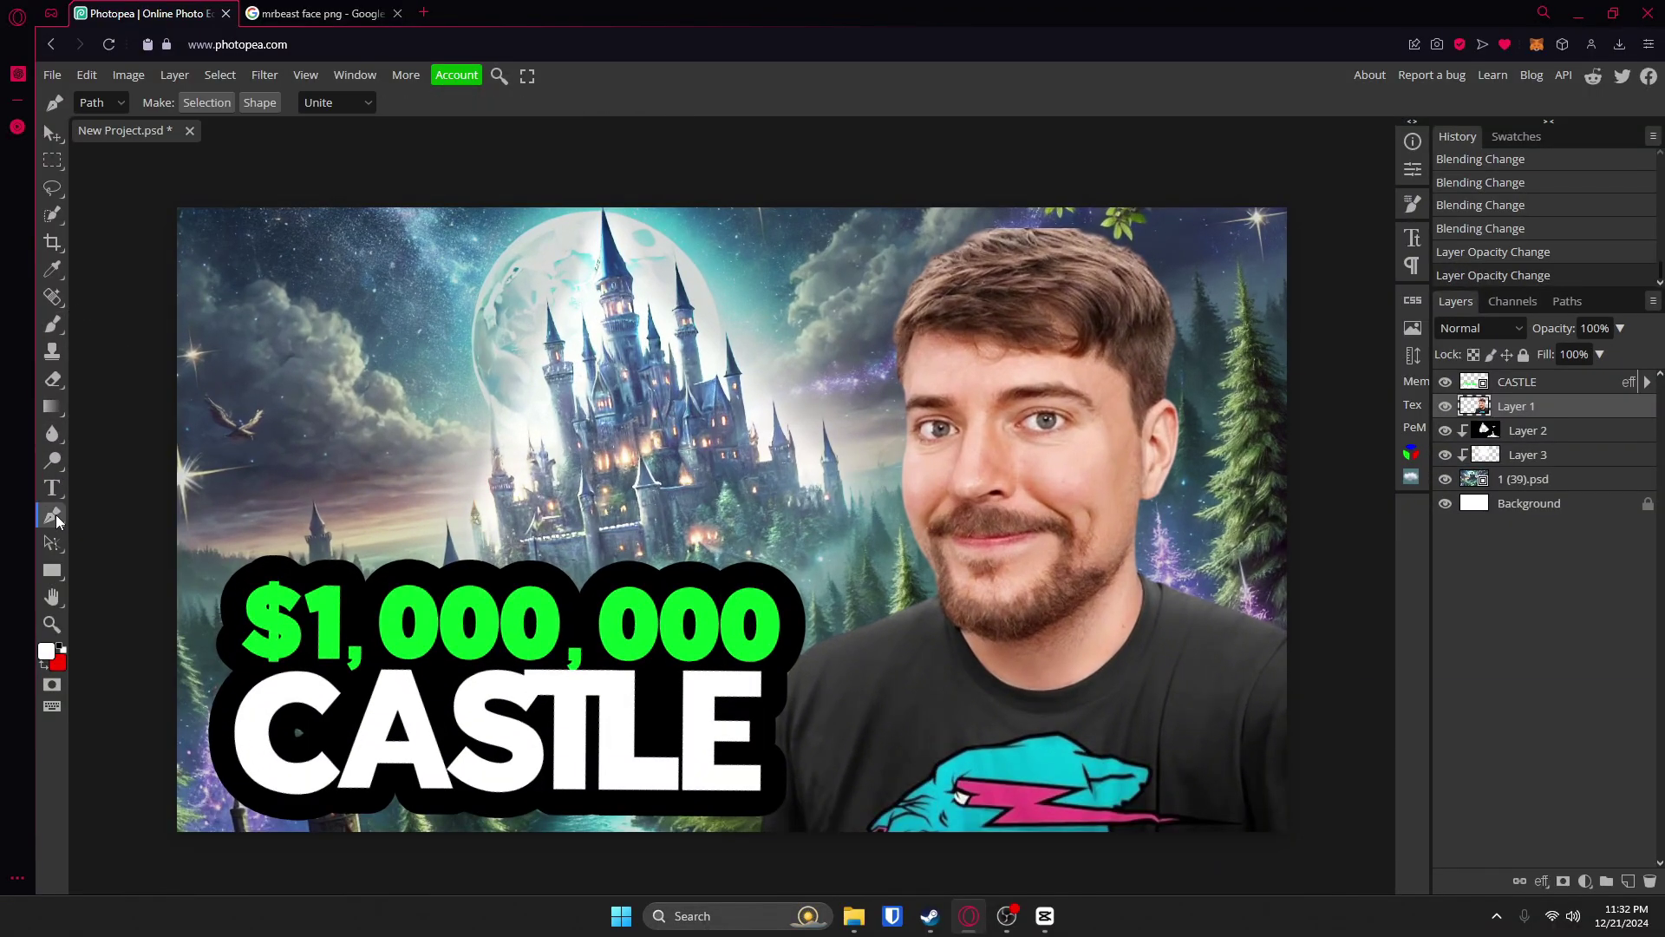
pyautogui.click(362, 563)
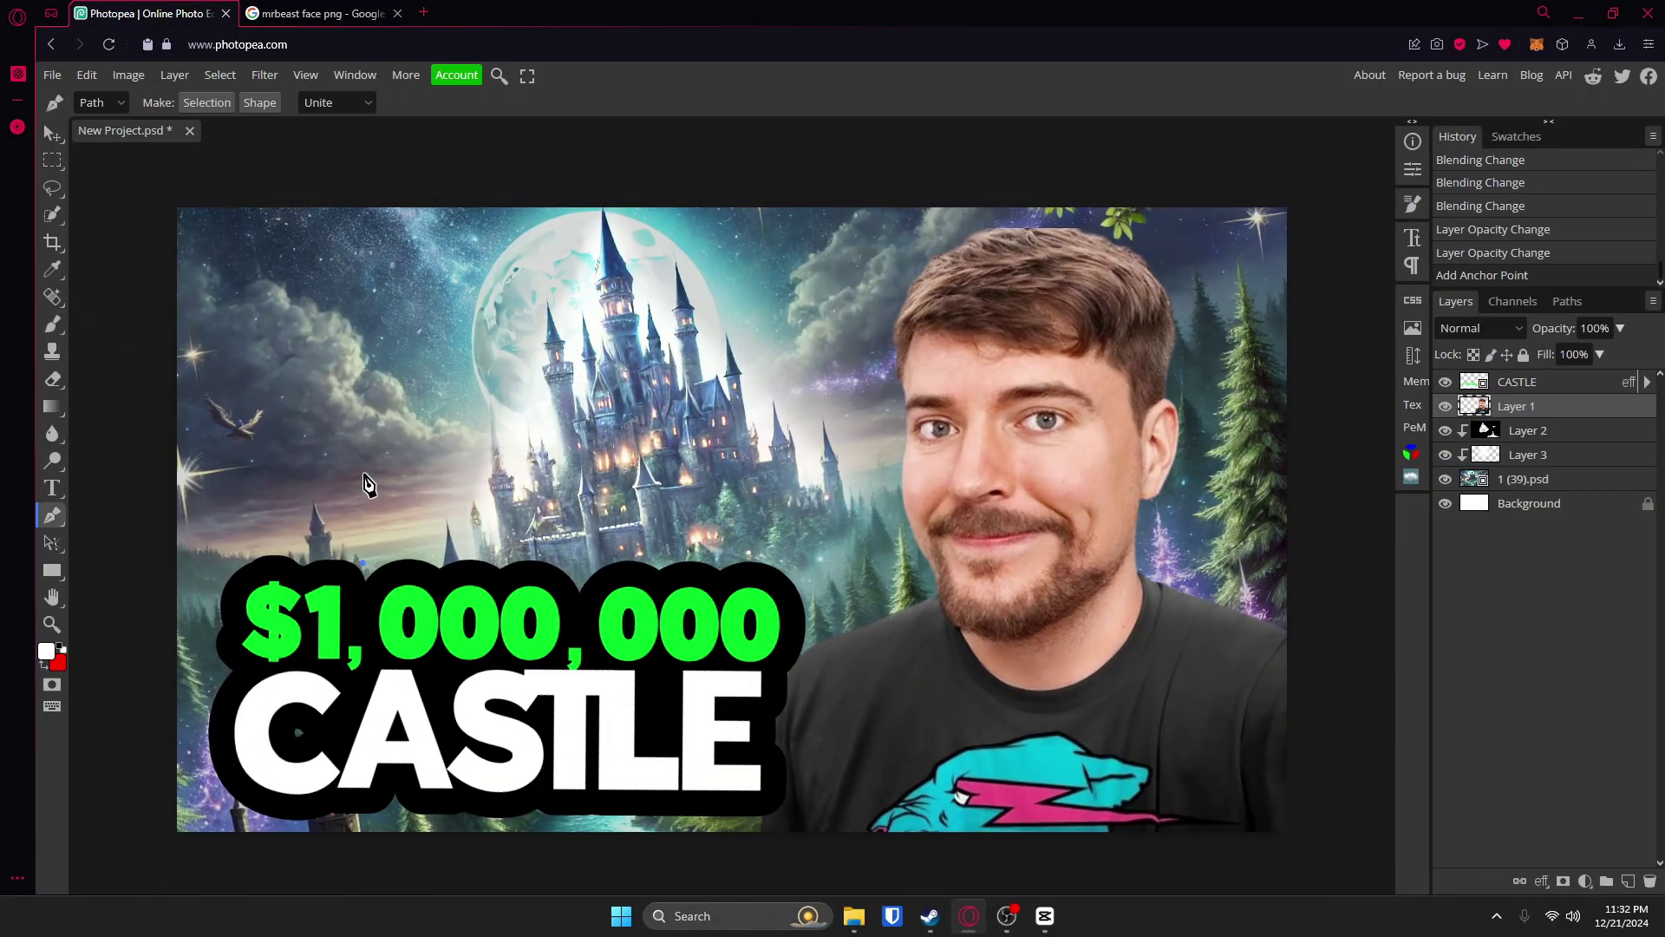
pyautogui.moveTo(458, 396); pyautogui.dragTo(460, 395)
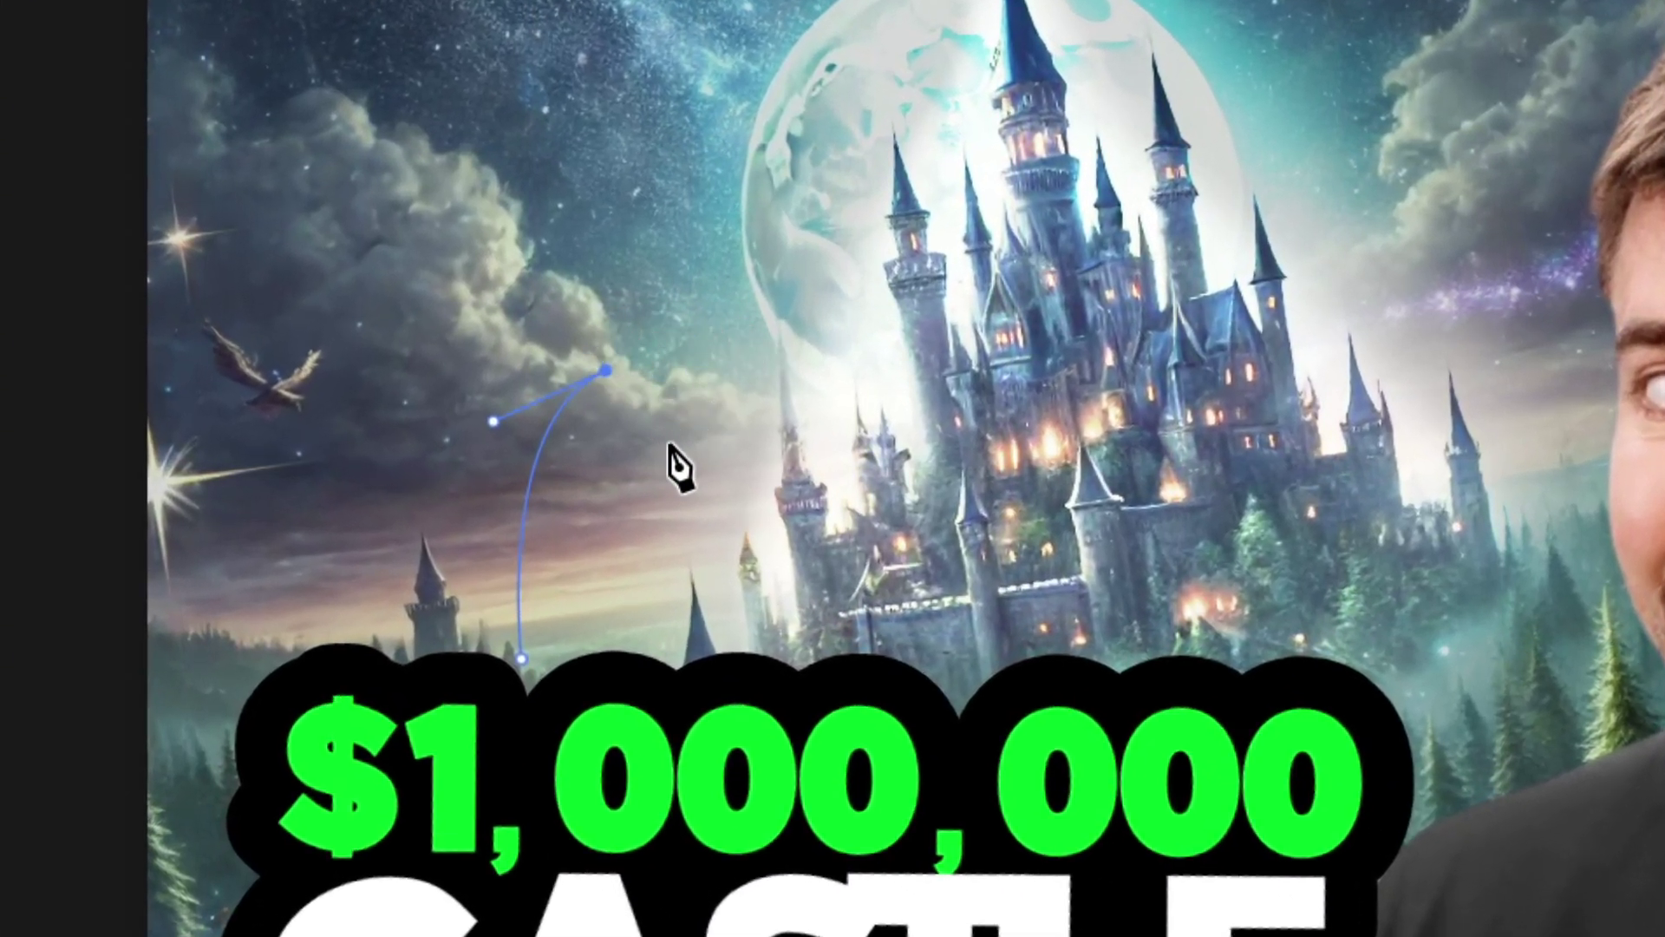
pyautogui.click(736, 277)
pyautogui.click(560, 275)
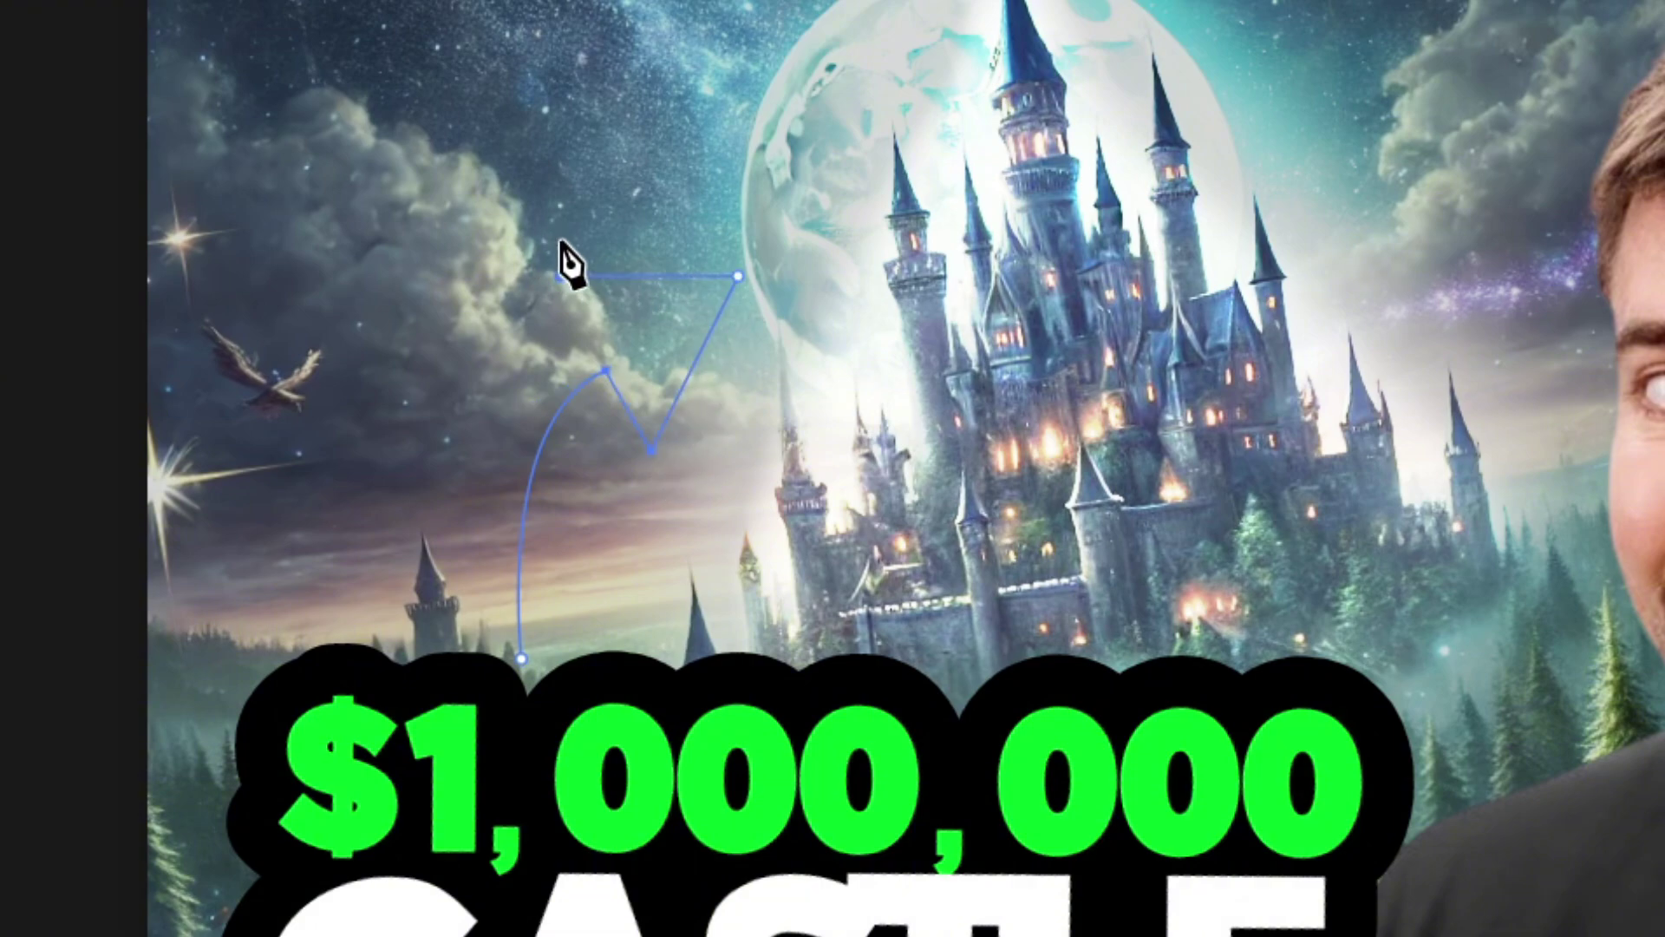
pyautogui.click(587, 330)
pyautogui.moveTo(520, 659); pyautogui.dragTo(585, 858)
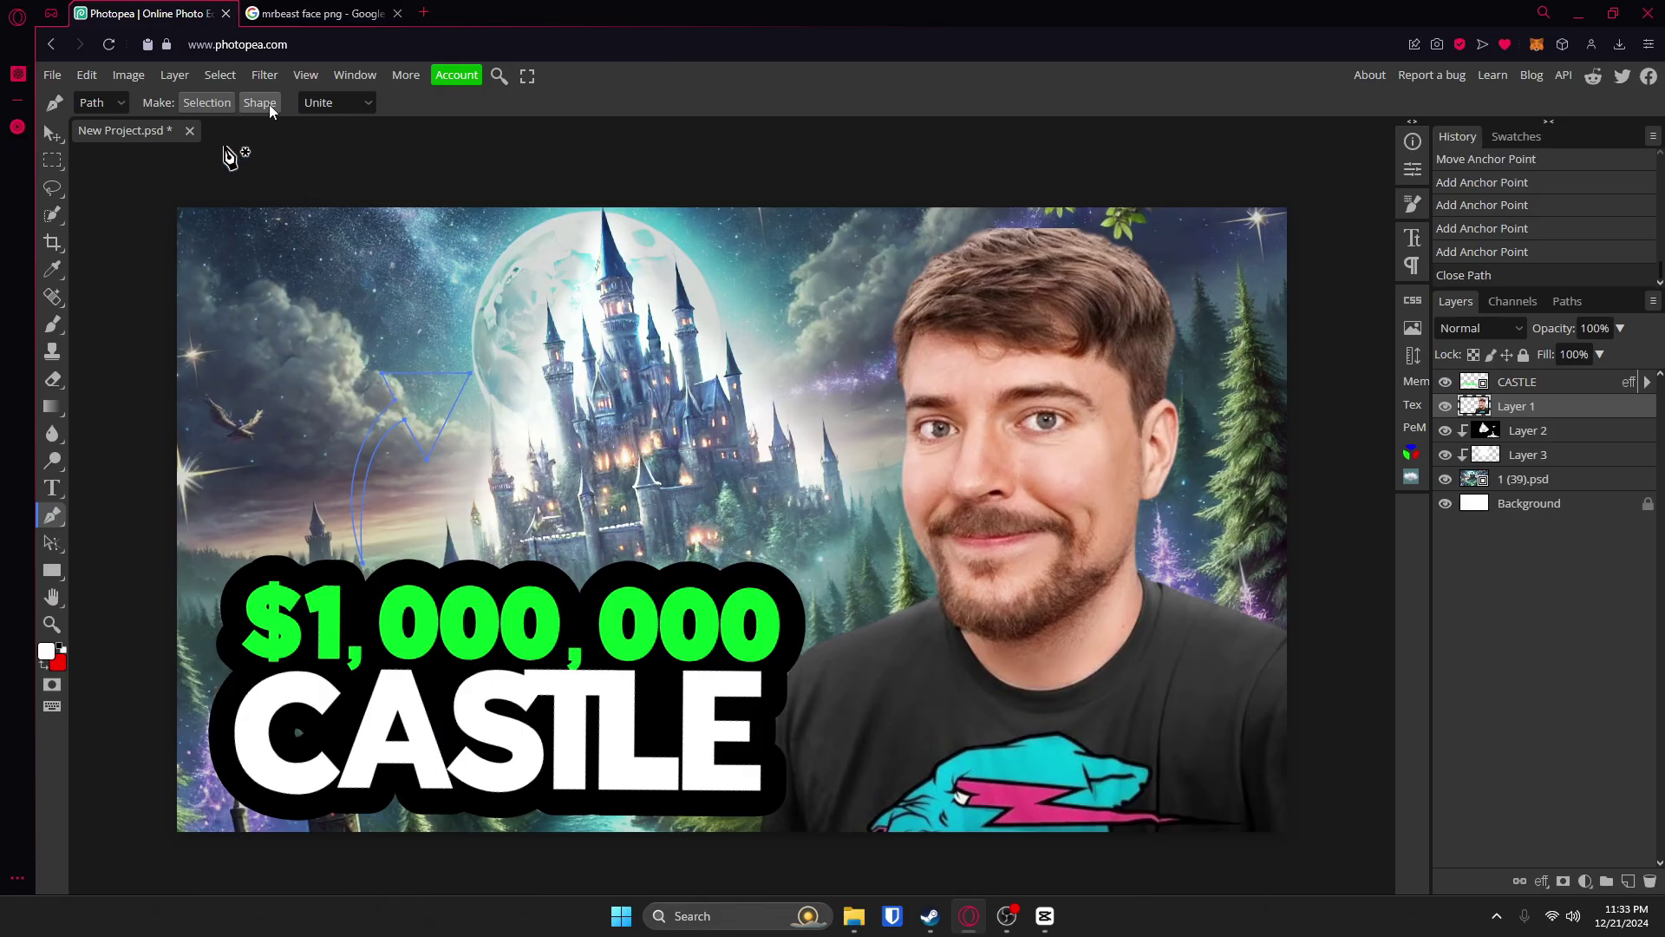
# Convert the arrow path into a shape filled with white.
pyautogui.click(269, 104)
pyautogui.moveTo(252, 317); pyautogui.dragTo(165, 221)
pyautogui.click(538, 241)
# Move the white arrow, enlarge it to about 142% and rotate it clockwise so its head points at the castle.
pyautogui.click(54, 134)
pyautogui.moveTo(416, 404); pyautogui.dragTo(393, 402)
pyautogui.hotkey('ctrl', 'alt', 't')
pyautogui.moveTo(482, 358); pyautogui.dragTo(565, 343)
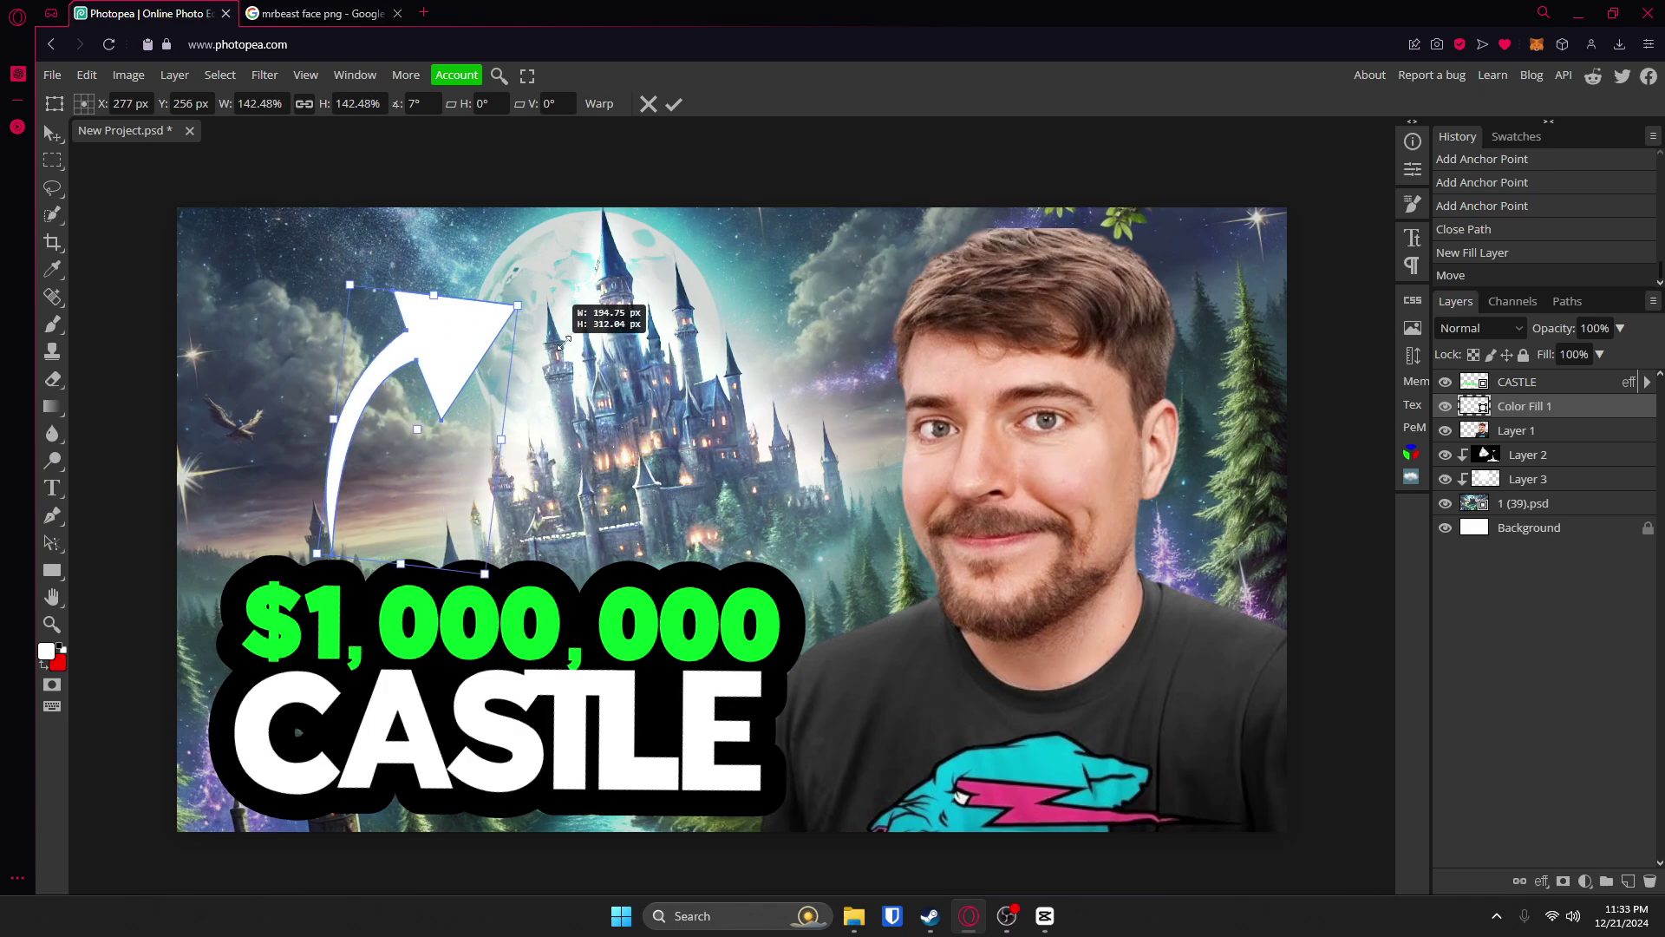
pyautogui.press('Return')
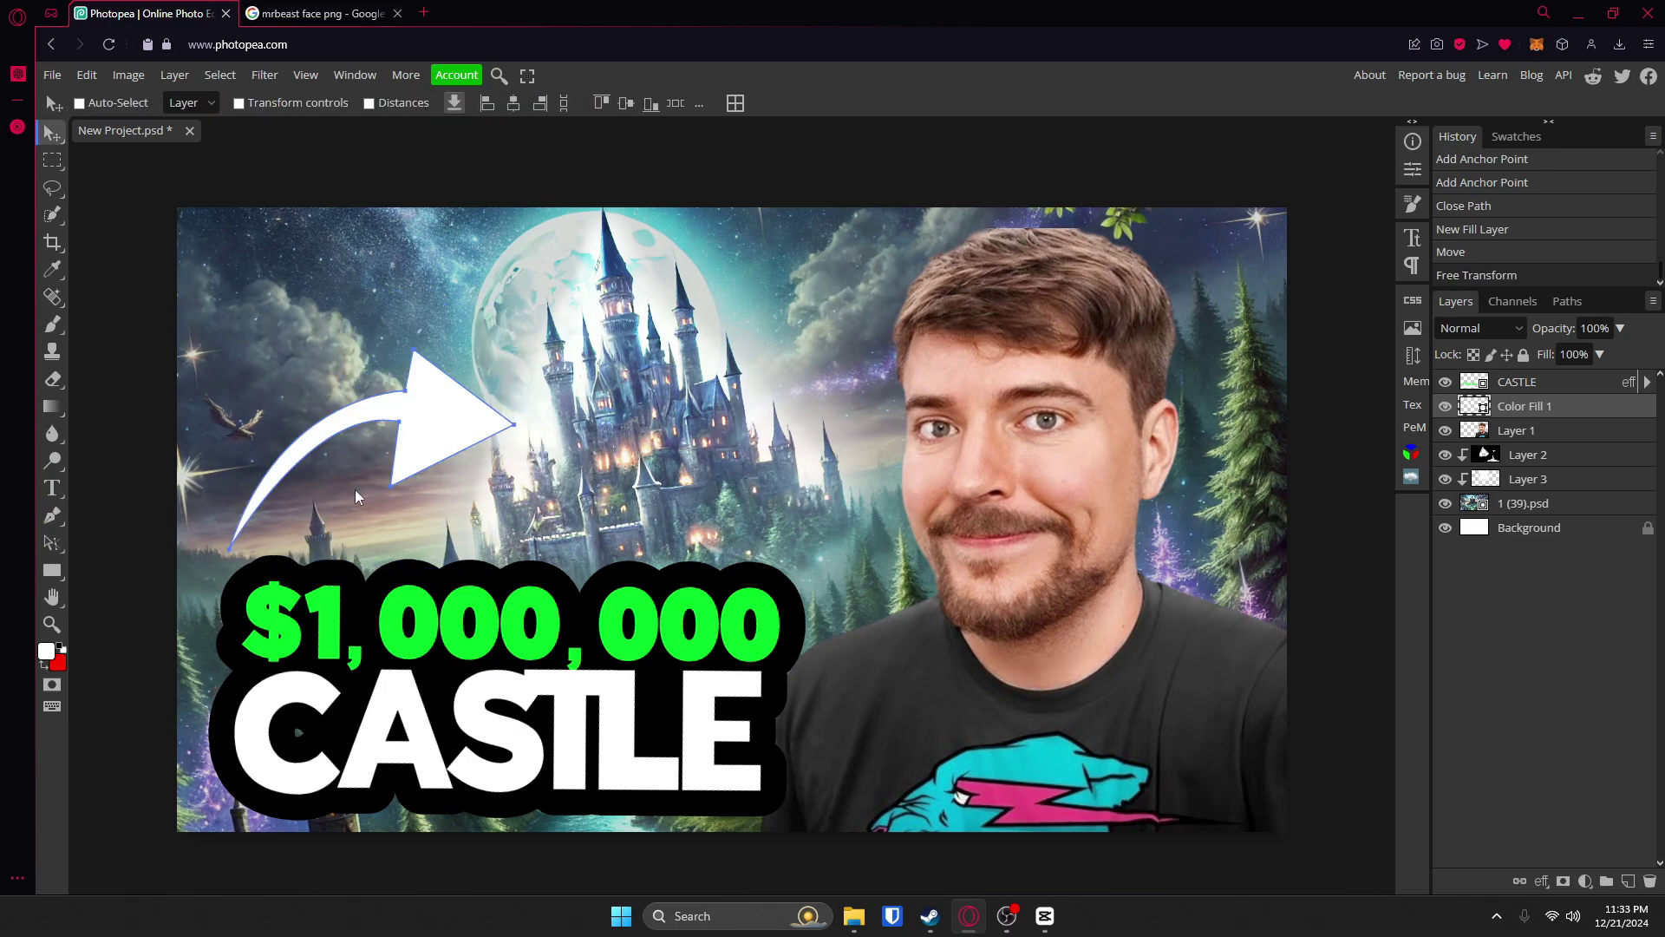
# Try to remove the path outline around the white arrow by deleting its path.
pyautogui.click(61, 517)
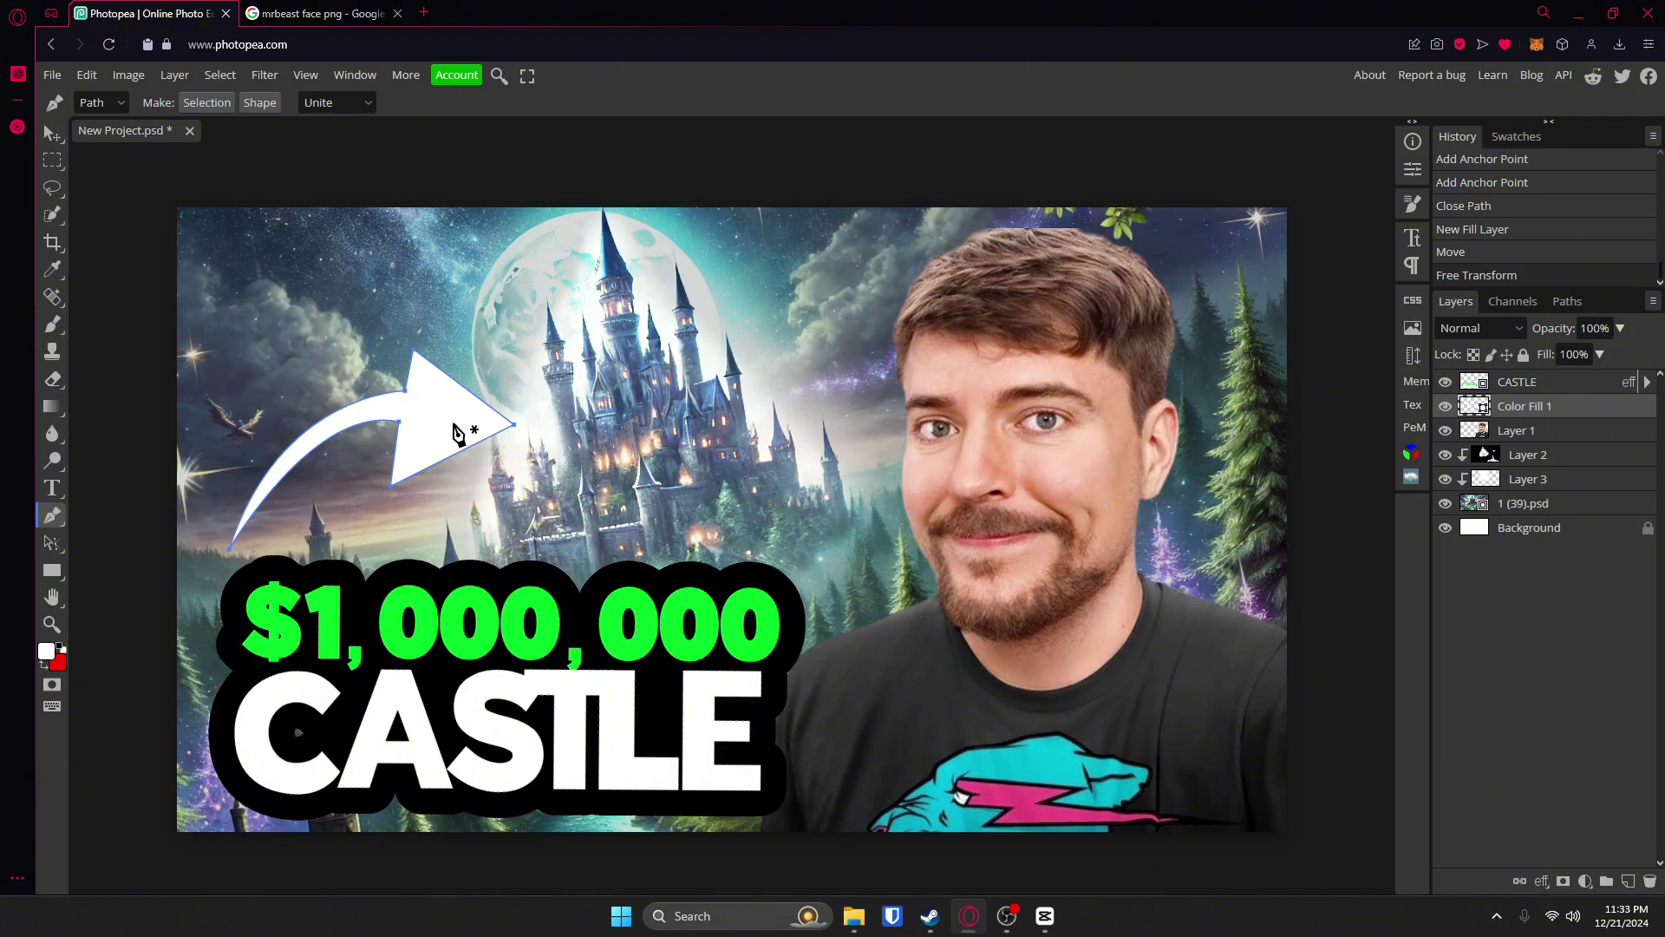
pyautogui.press('Delete')
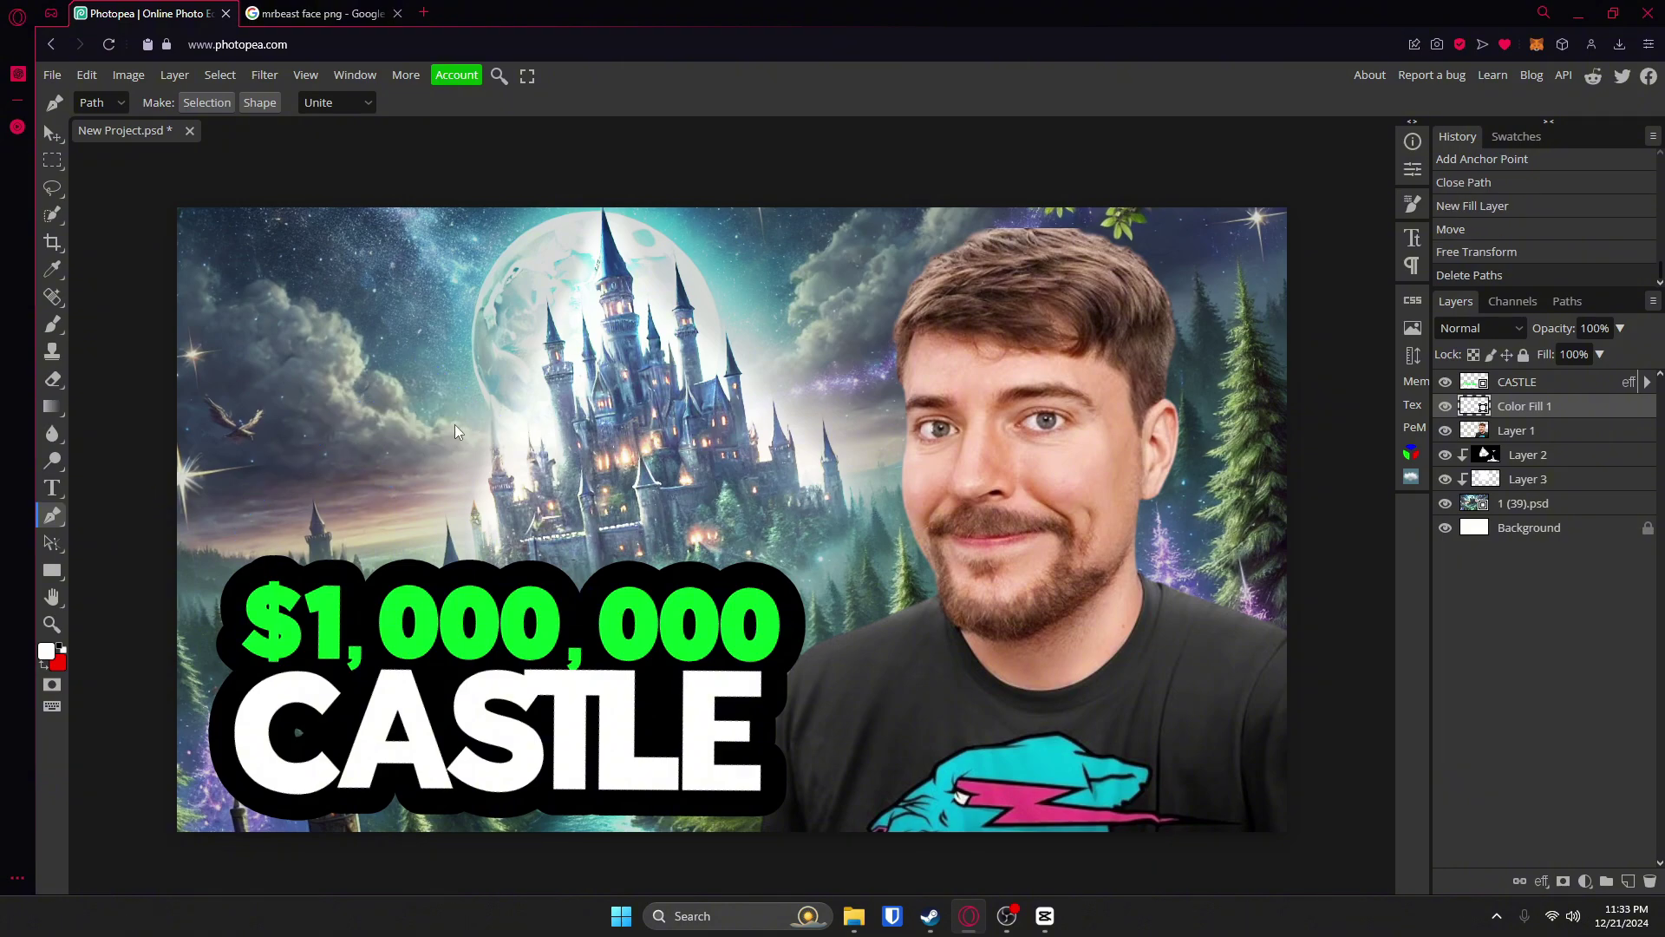
pyautogui.hotkey('ctrl', 'z')
pyautogui.rightClick(439, 406)
pyautogui.click(531, 456)
pyautogui.hotkey('ctrl', 'z')
# Make an anti-aliased selection from the arrow's path, then deselect it to clear the outline.
pyautogui.rightClick(396, 403)
pyautogui.click(468, 478)
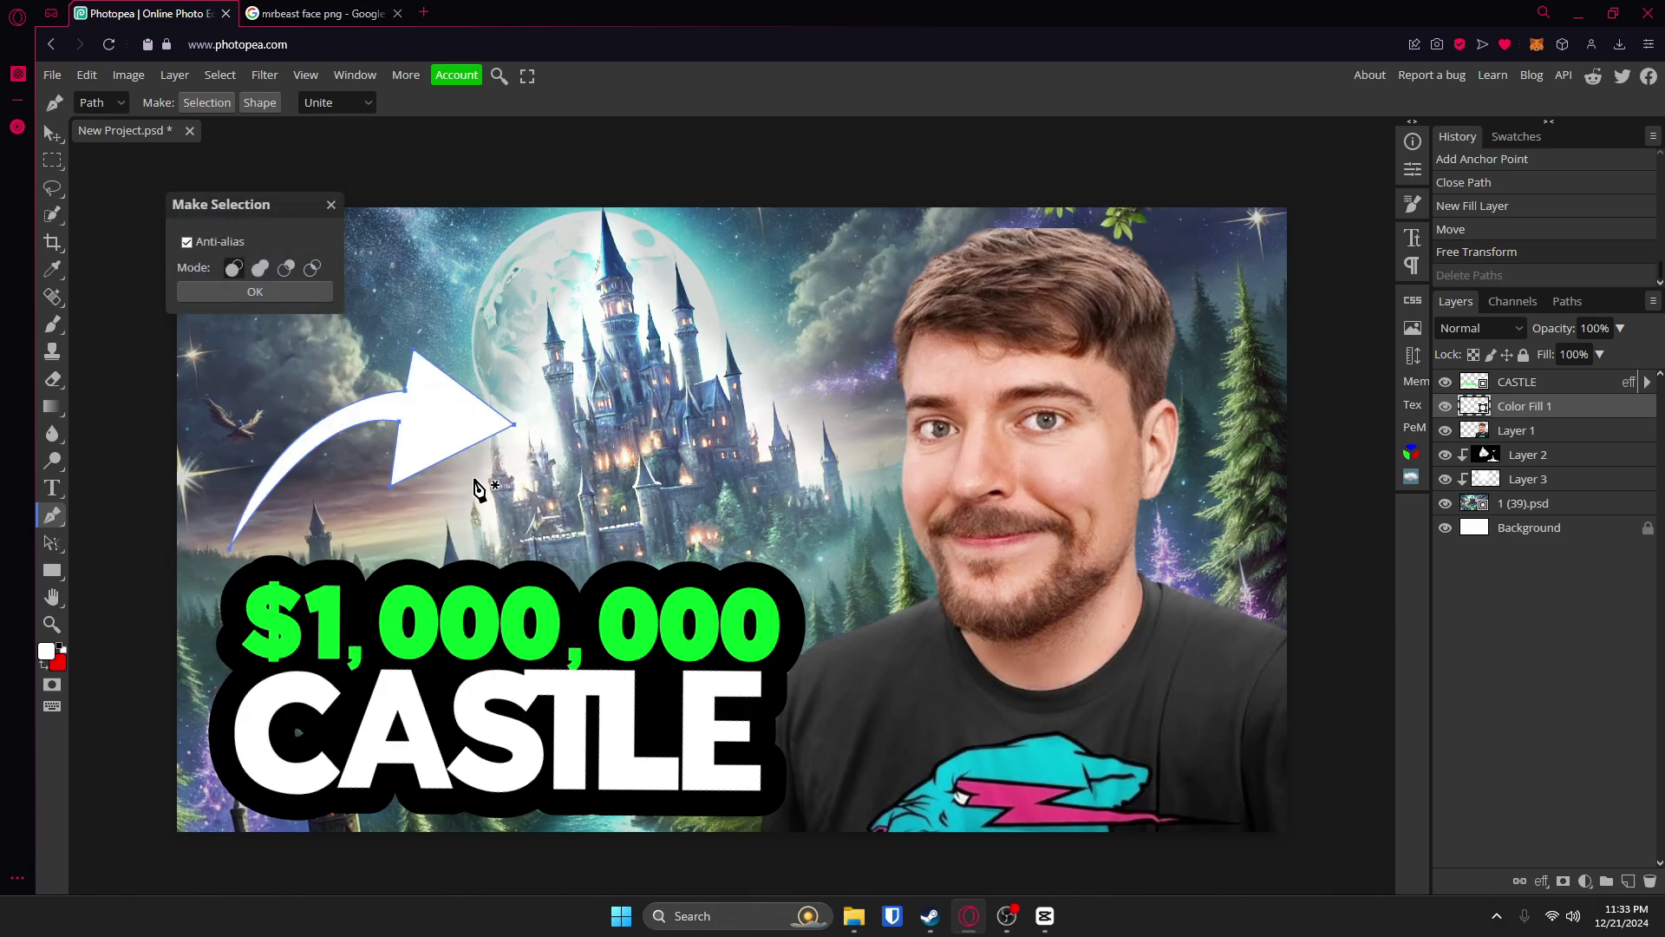
pyautogui.click(272, 292)
pyautogui.hotkey('ctrl', 'd')
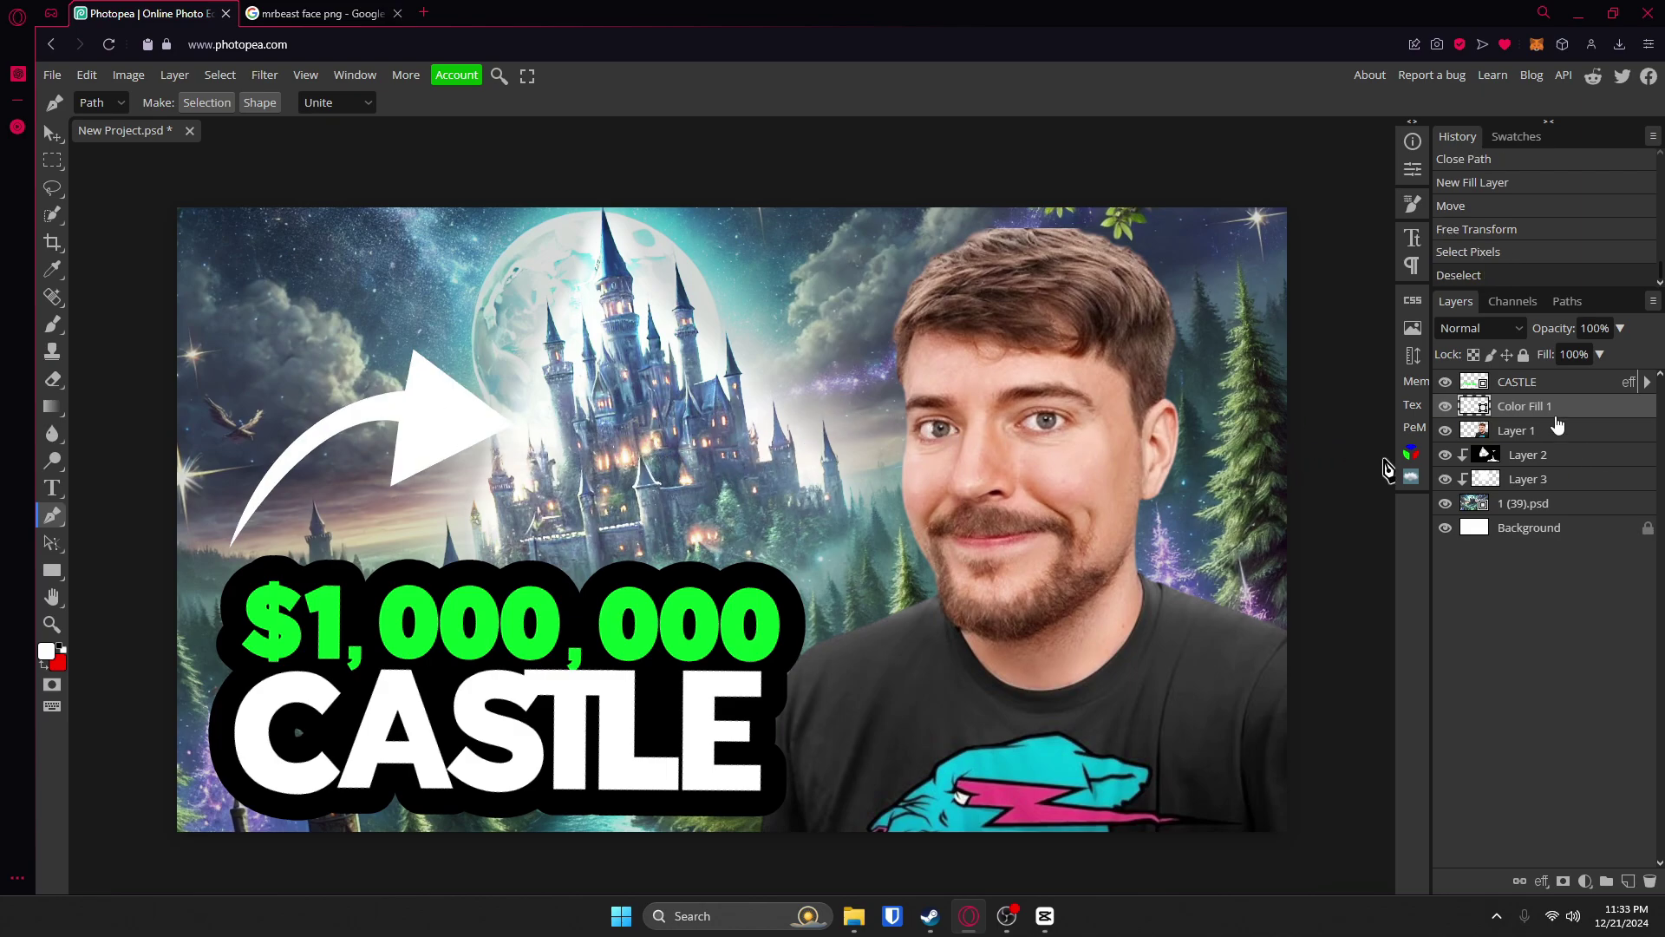
# Give the arrow layer Color Fill 1 a black stroke thinner than the text's outline and shift the arrow down-left to the text.
pyautogui.doubleClick(1594, 409)
pyautogui.click(207, 211)
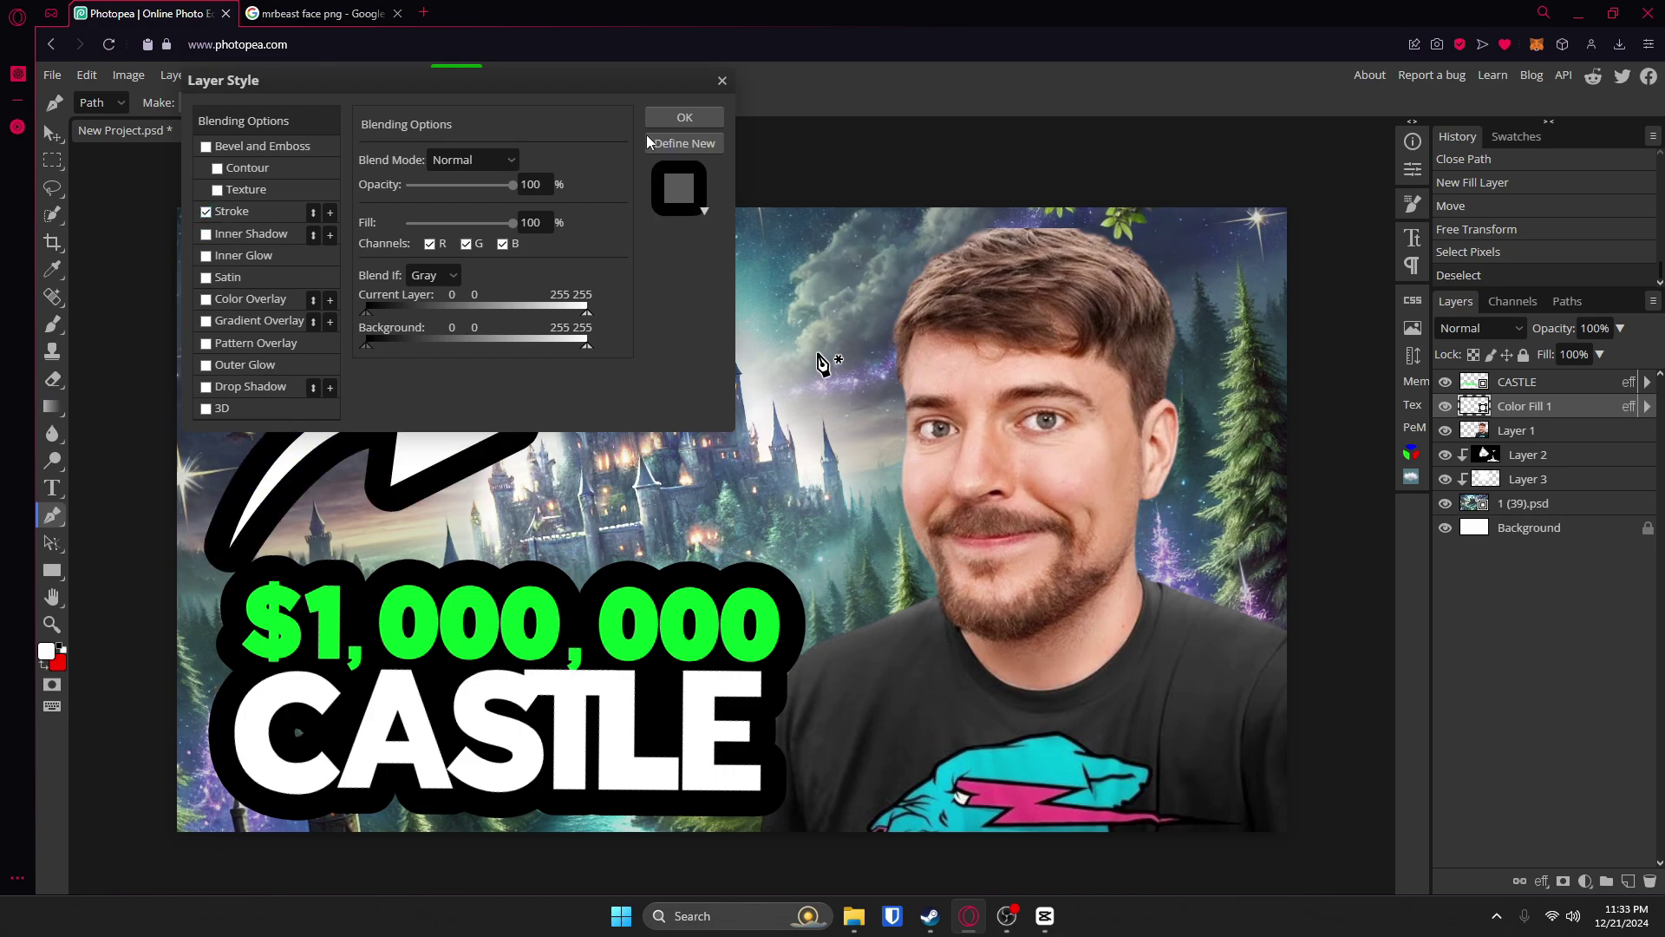
pyautogui.click(261, 212)
pyautogui.moveTo(397, 87); pyautogui.dragTo(1203, 176)
pyautogui.moveTo(1216, 259); pyautogui.dragTo(1221, 257)
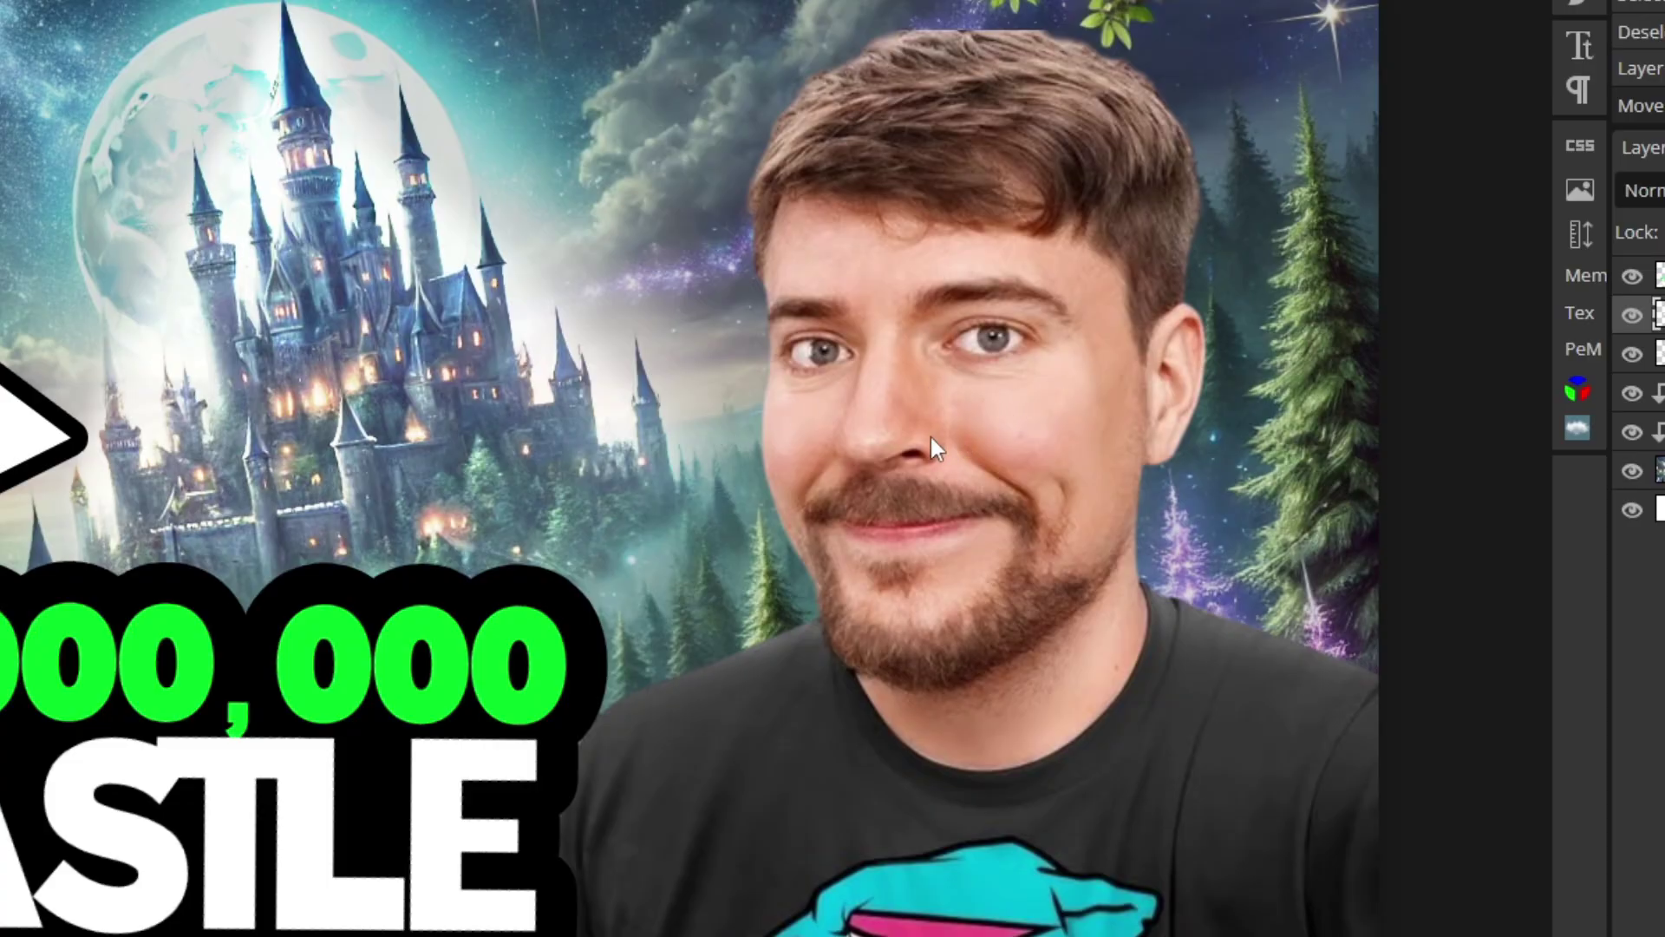
# Apply Brightness/Contrast to the MrBeast cutout on Layer 1 with brightness about 36 and contrast about -2.
pyautogui.click(1551, 431)
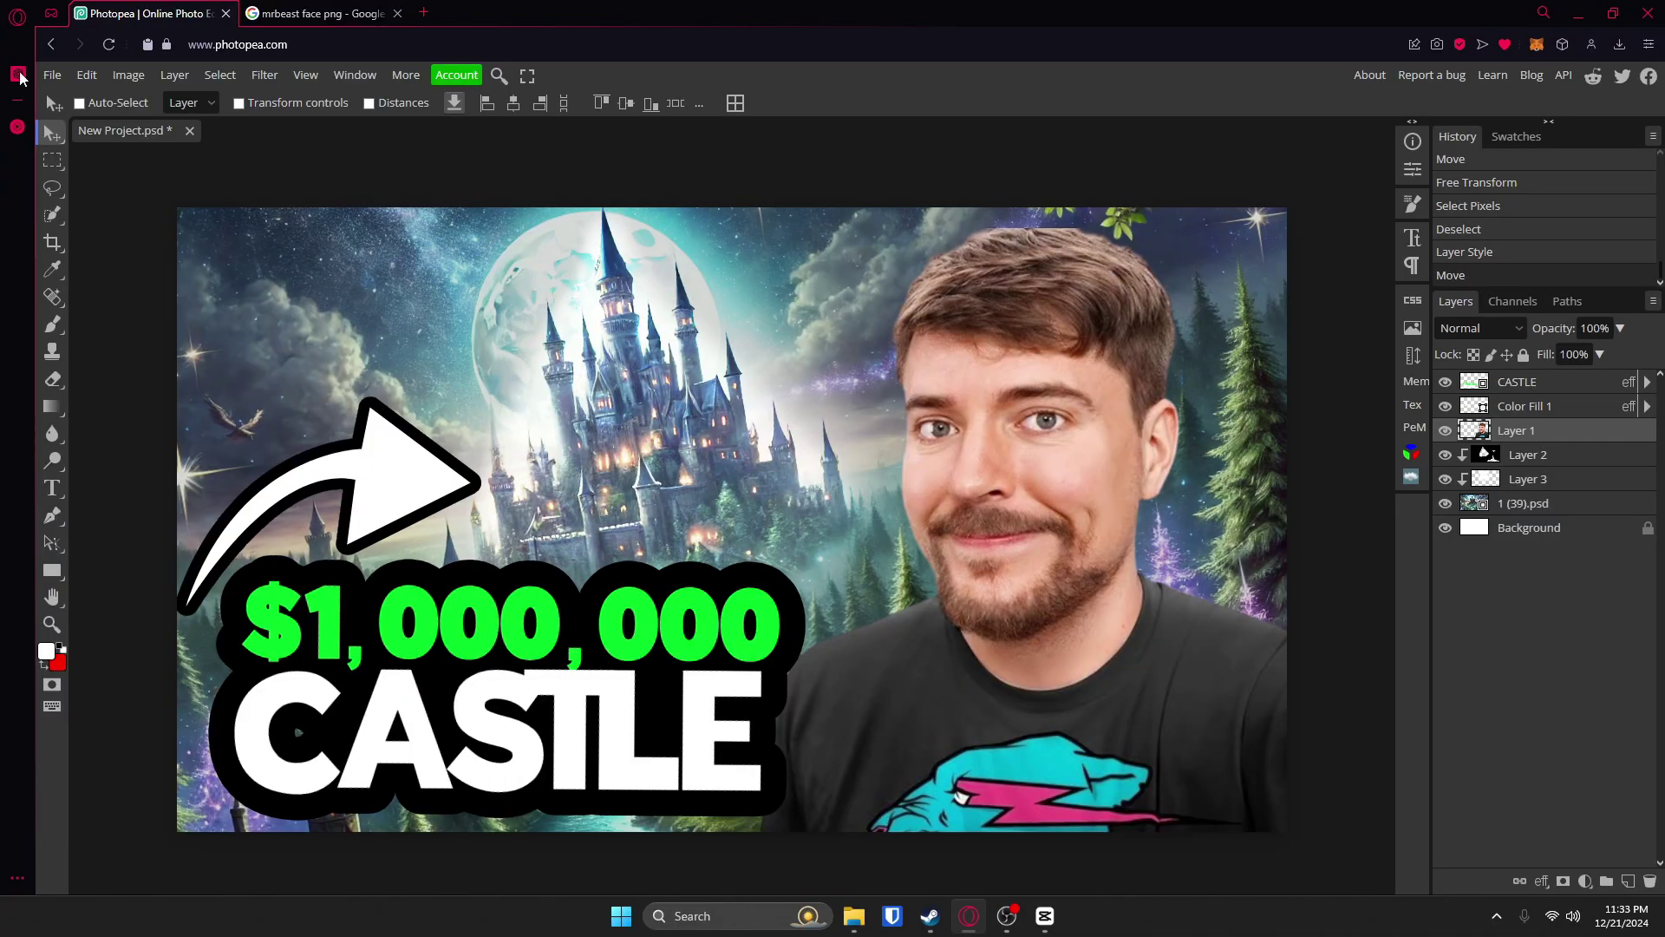
pyautogui.click(129, 74)
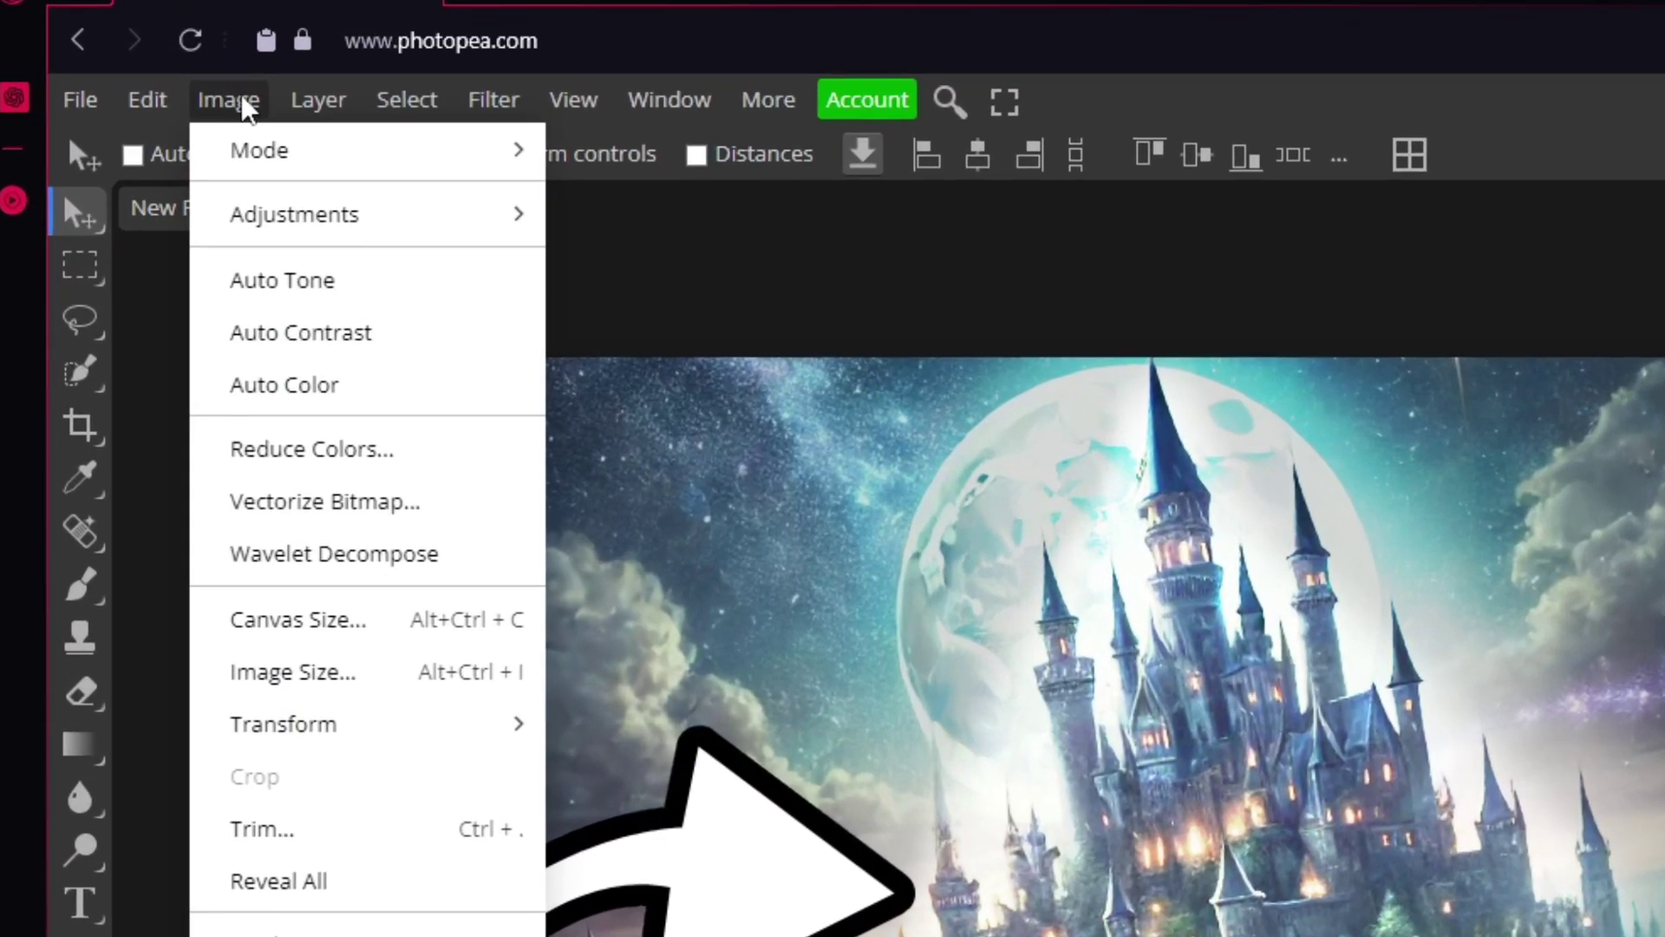
pyautogui.moveTo(176, 137)
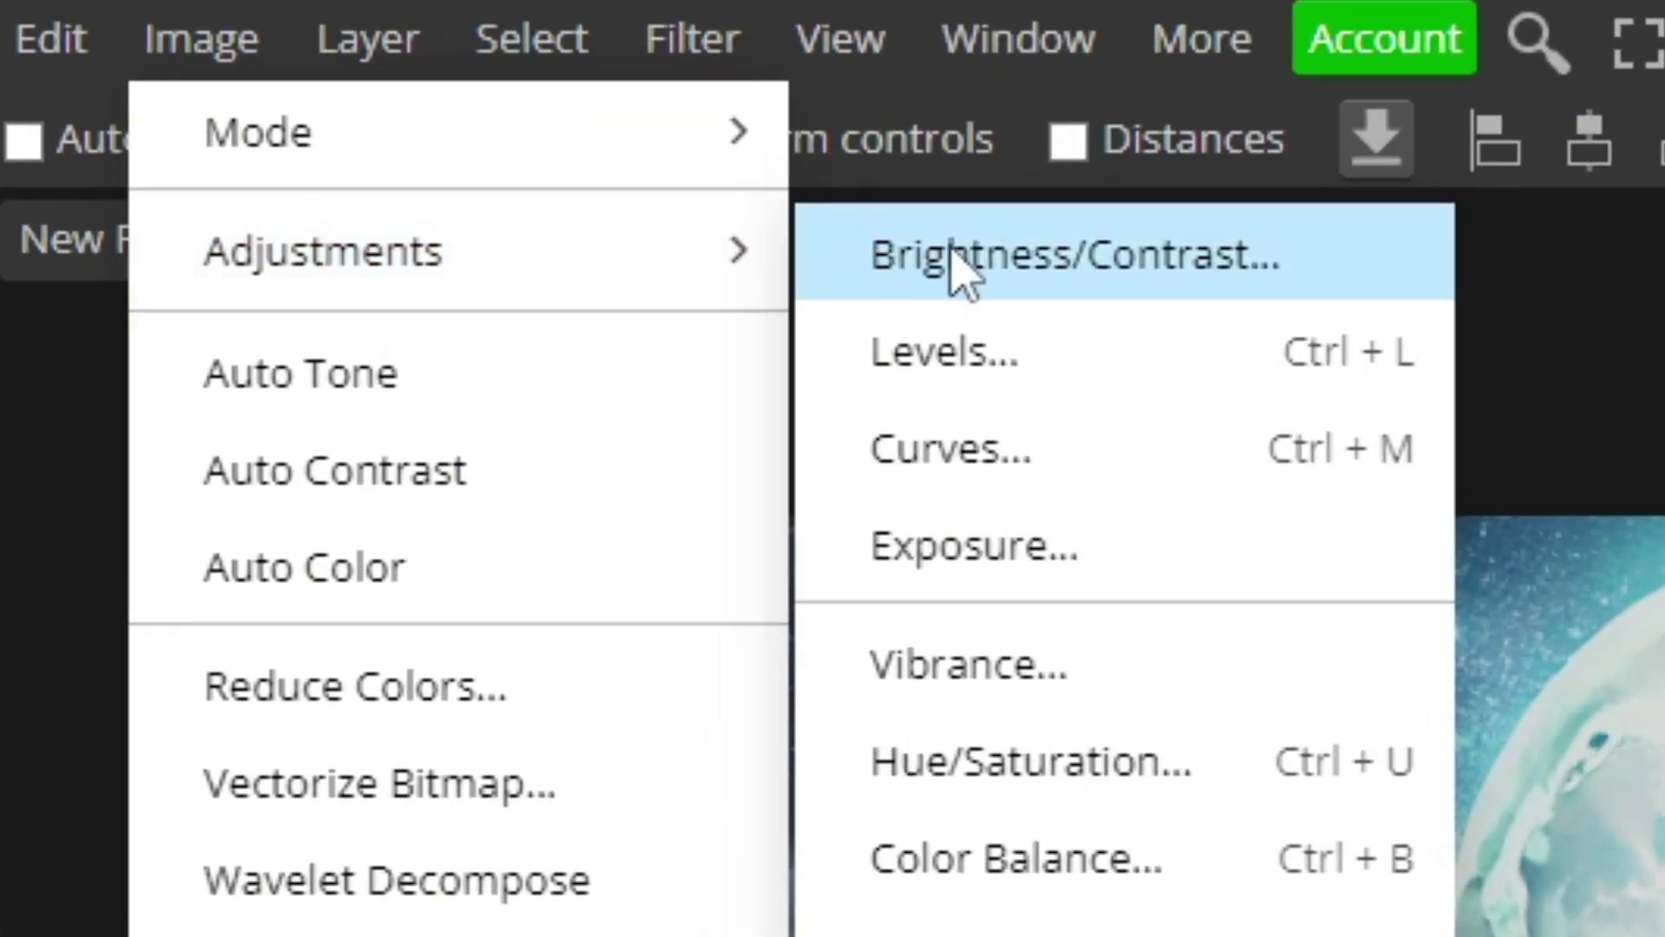
pyautogui.click(951, 251)
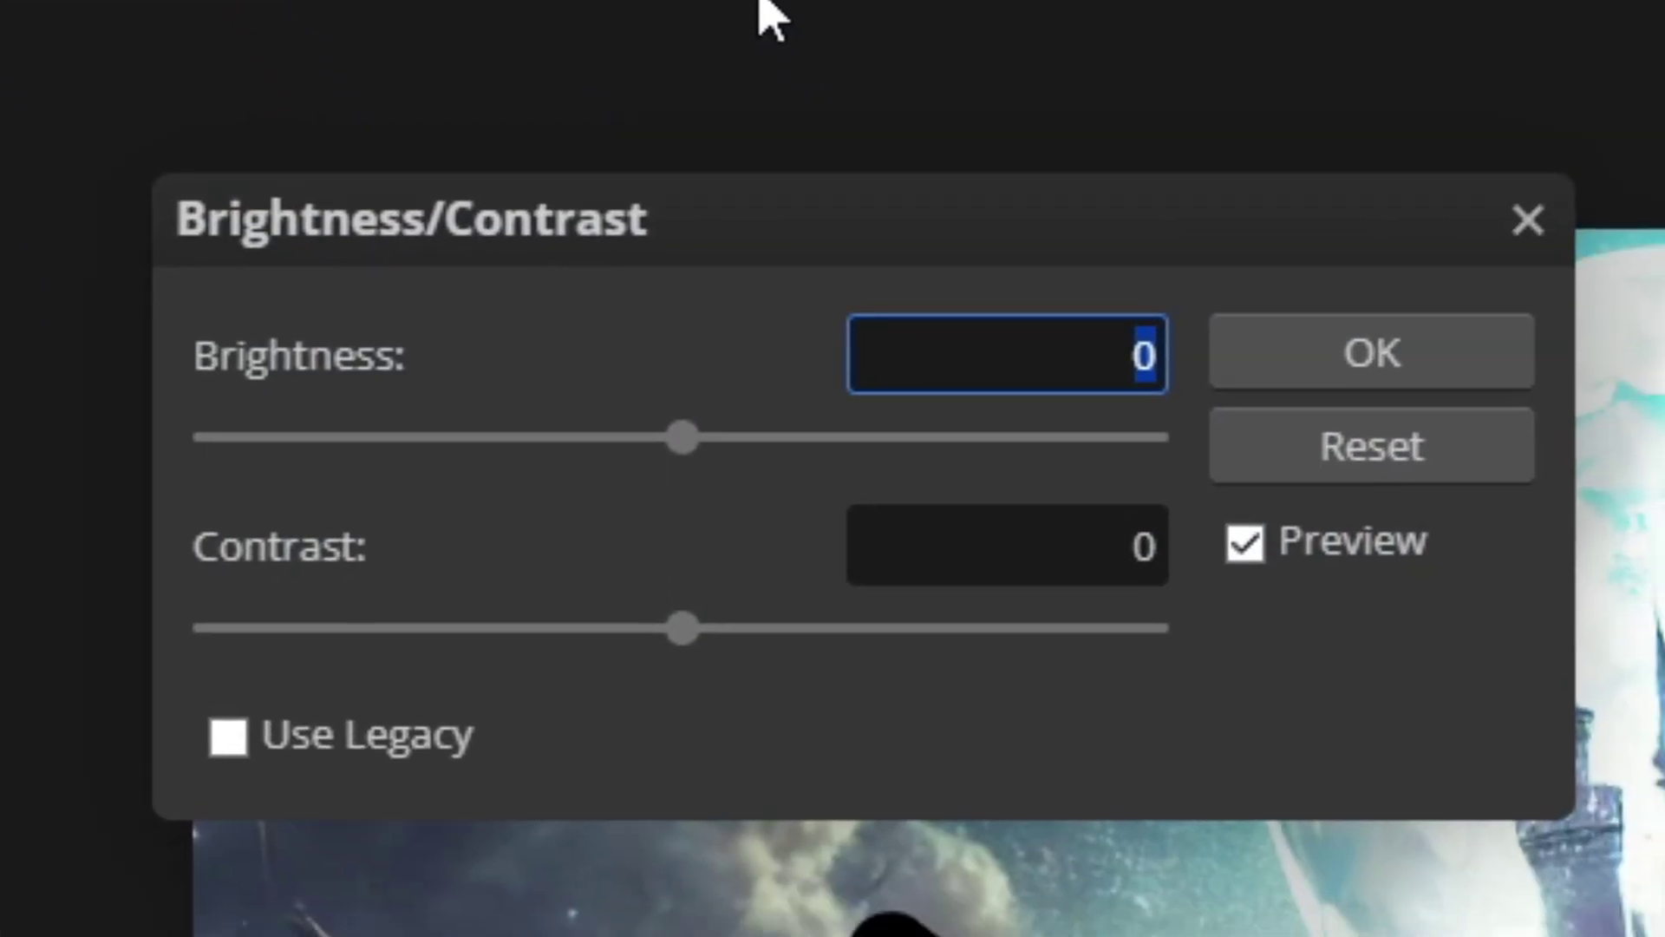
pyautogui.moveTo(897, 752); pyautogui.dragTo(985, 755)
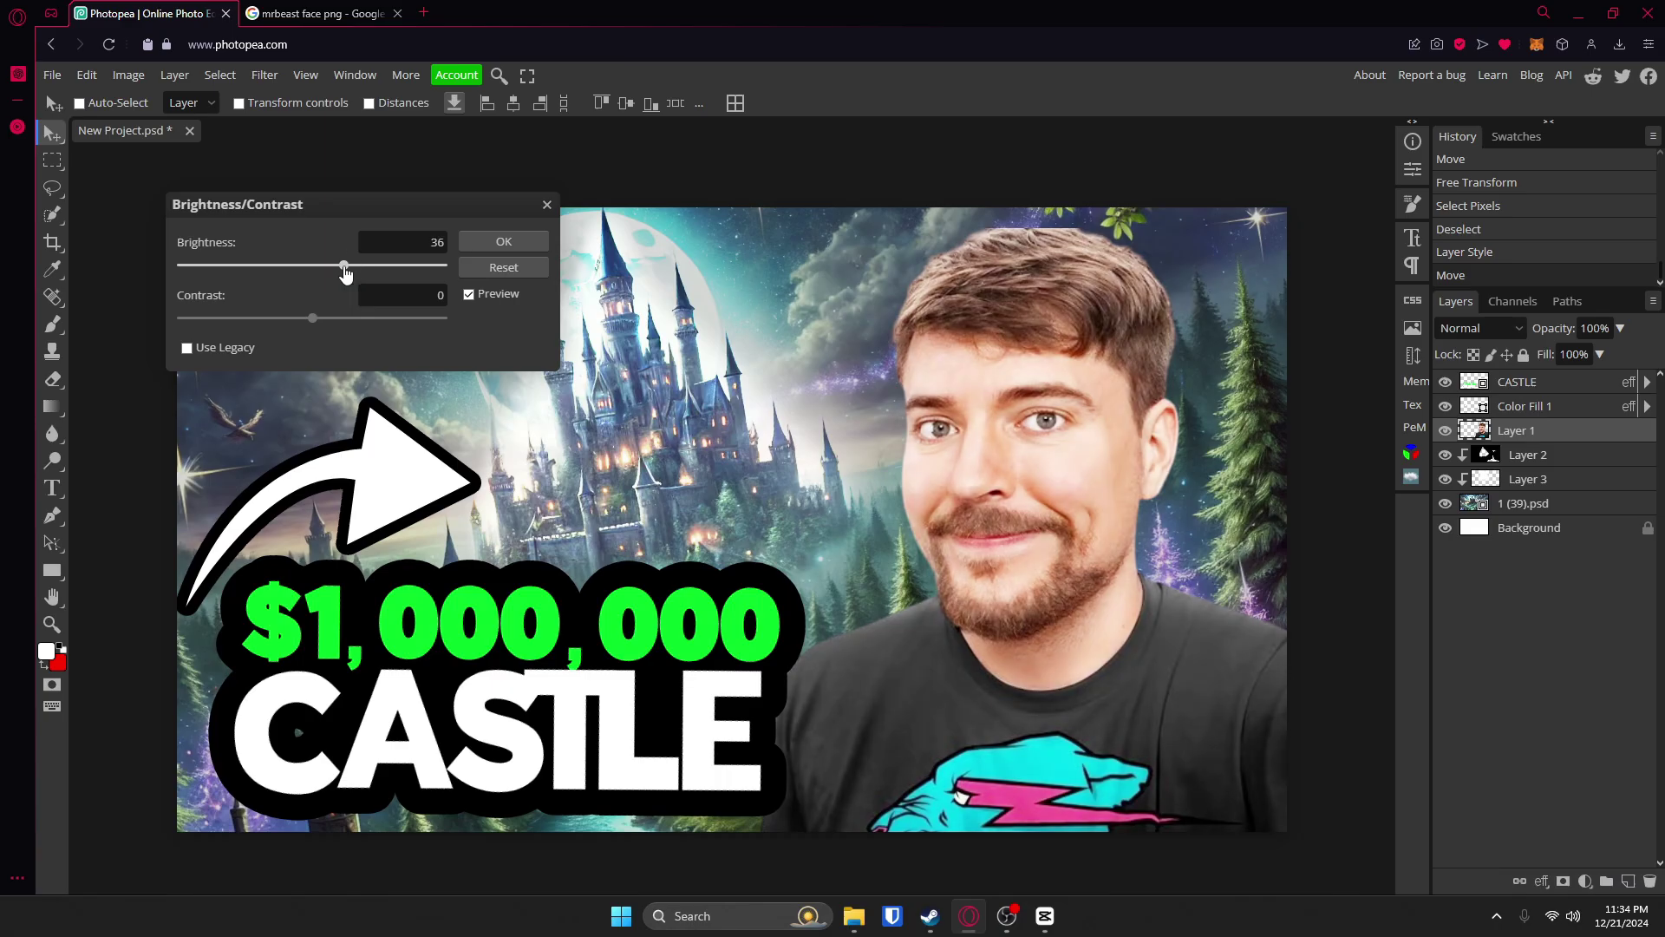
pyautogui.moveTo(323, 321); pyautogui.dragTo(617, 313)
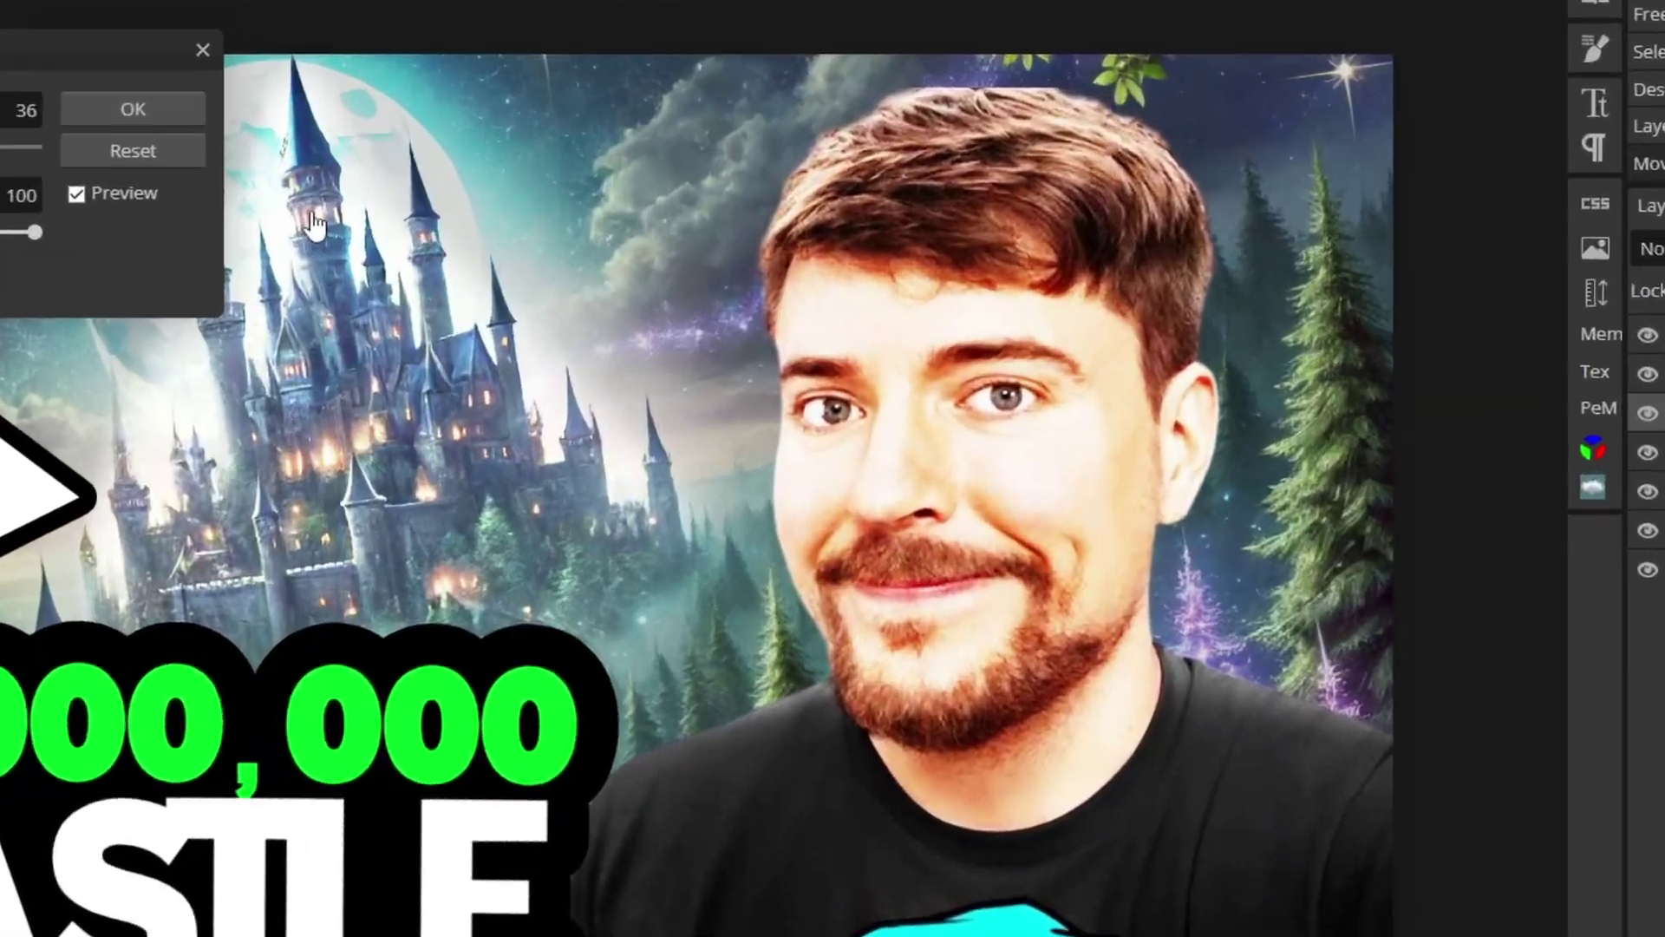
pyautogui.moveTo(315, 225); pyautogui.dragTo(312, 321)
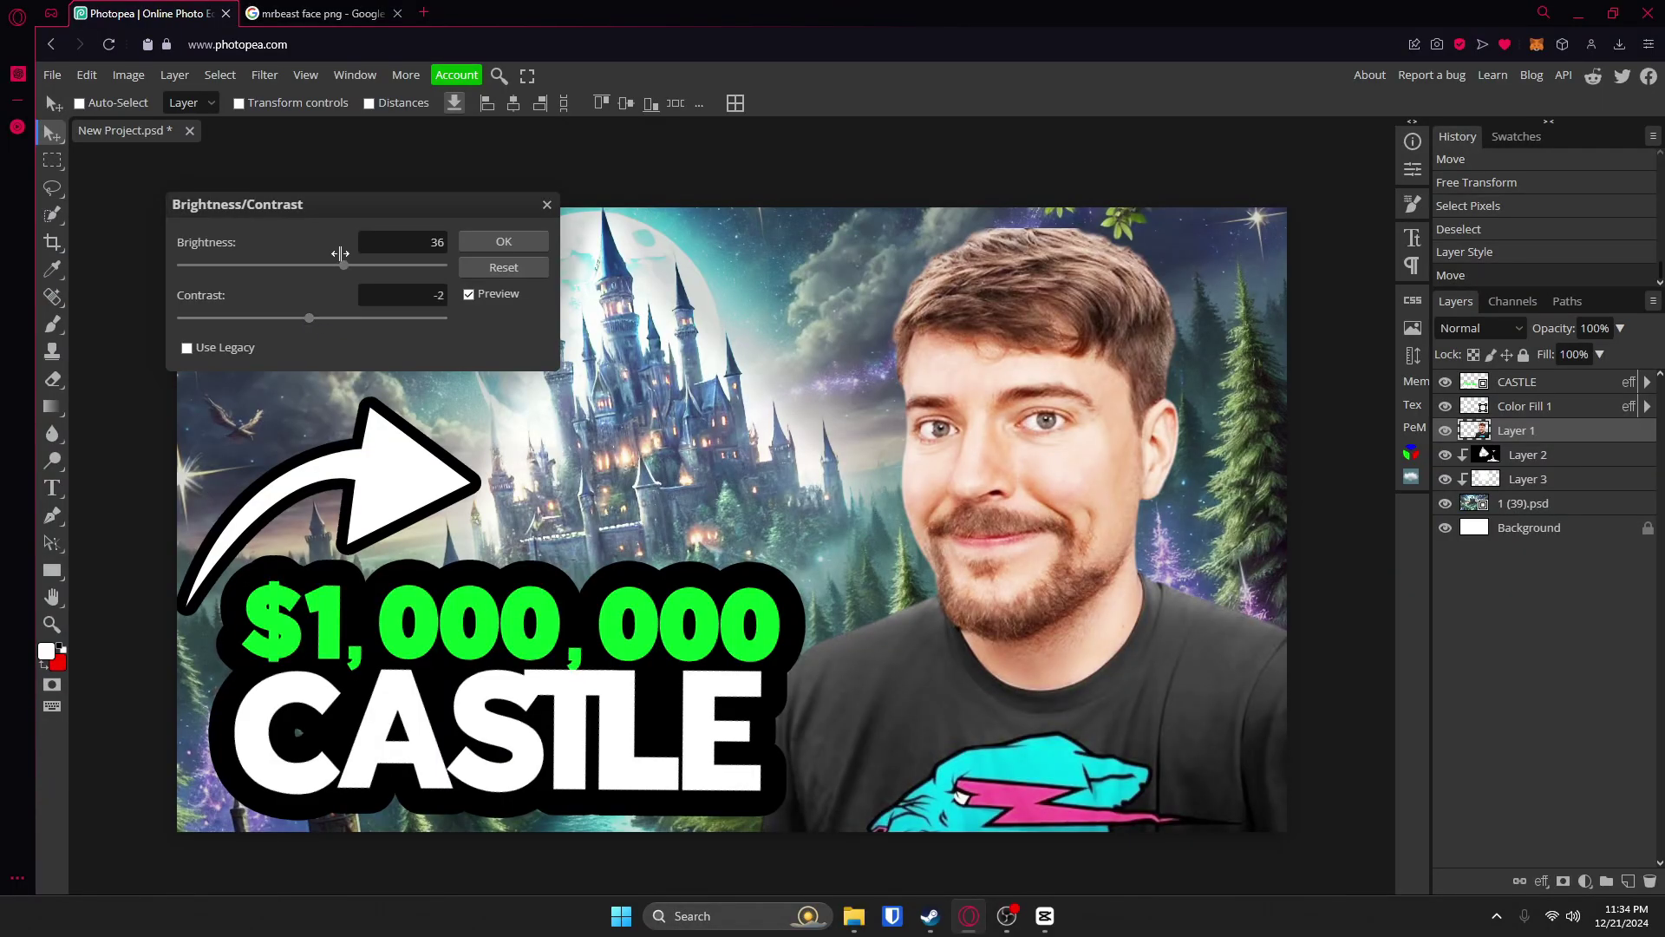
pyautogui.moveTo(344, 267)
pyautogui.mouseDown()
pyautogui.moveTo(361, 274)
pyautogui.moveTo(347, 274)
pyautogui.mouseUp()
pyautogui.click(491, 241)
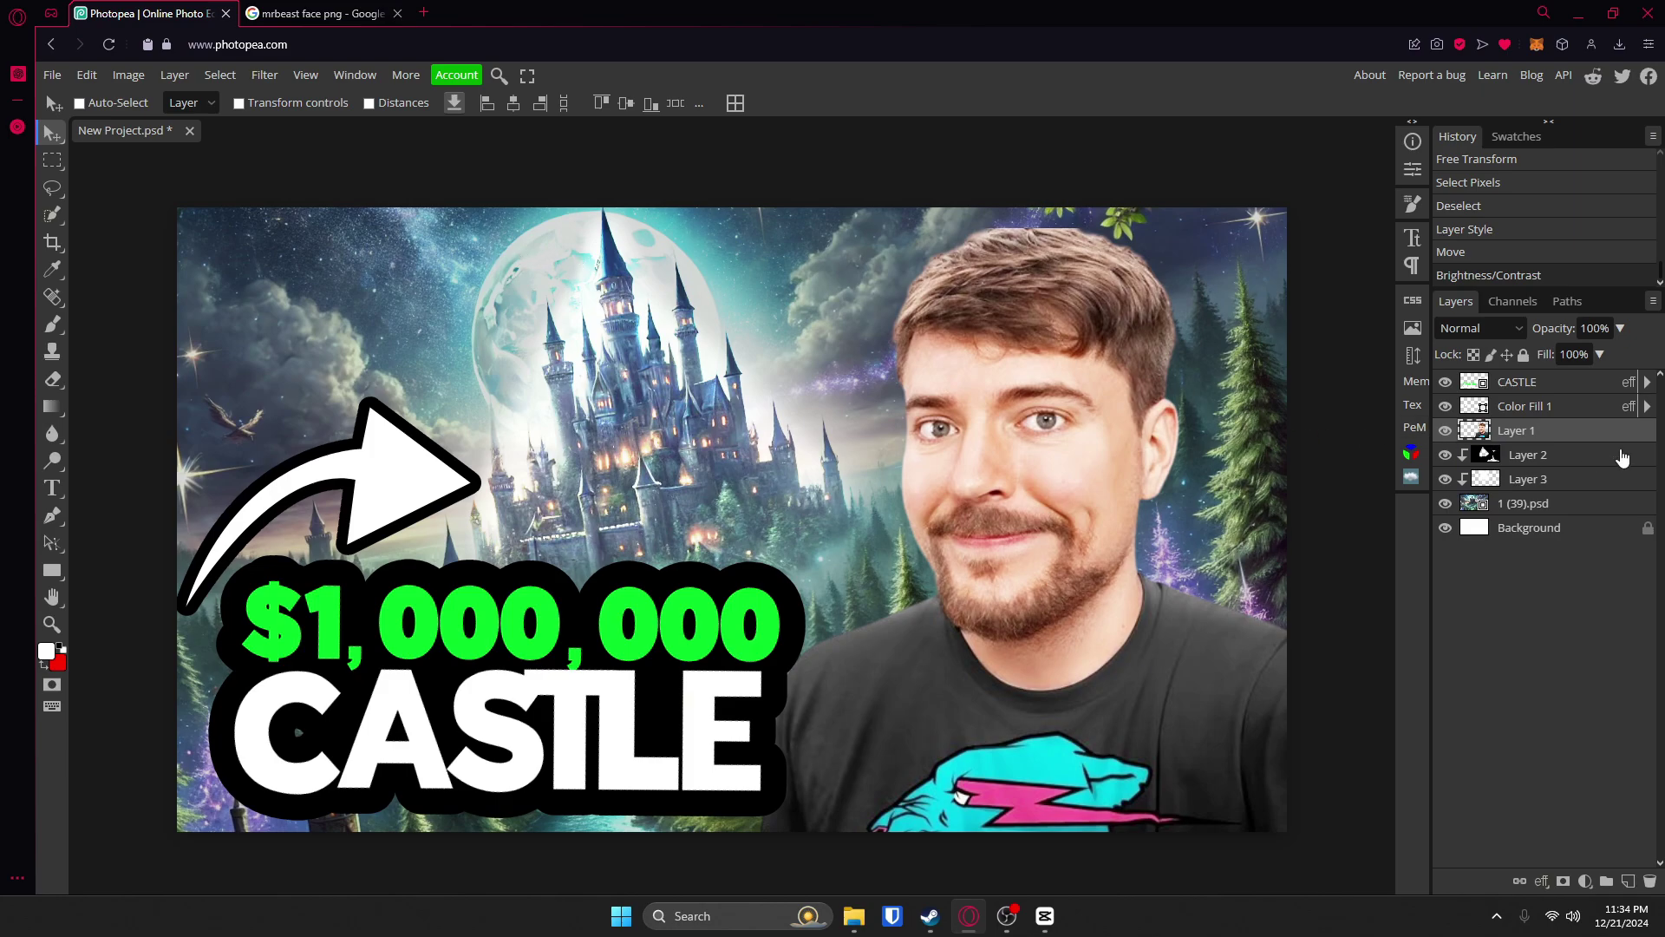
# Enable an Outer Glow layer style on the MrBeast cutout and set the glow colour to white (ffffff).
pyautogui.doubleClick(1592, 442)
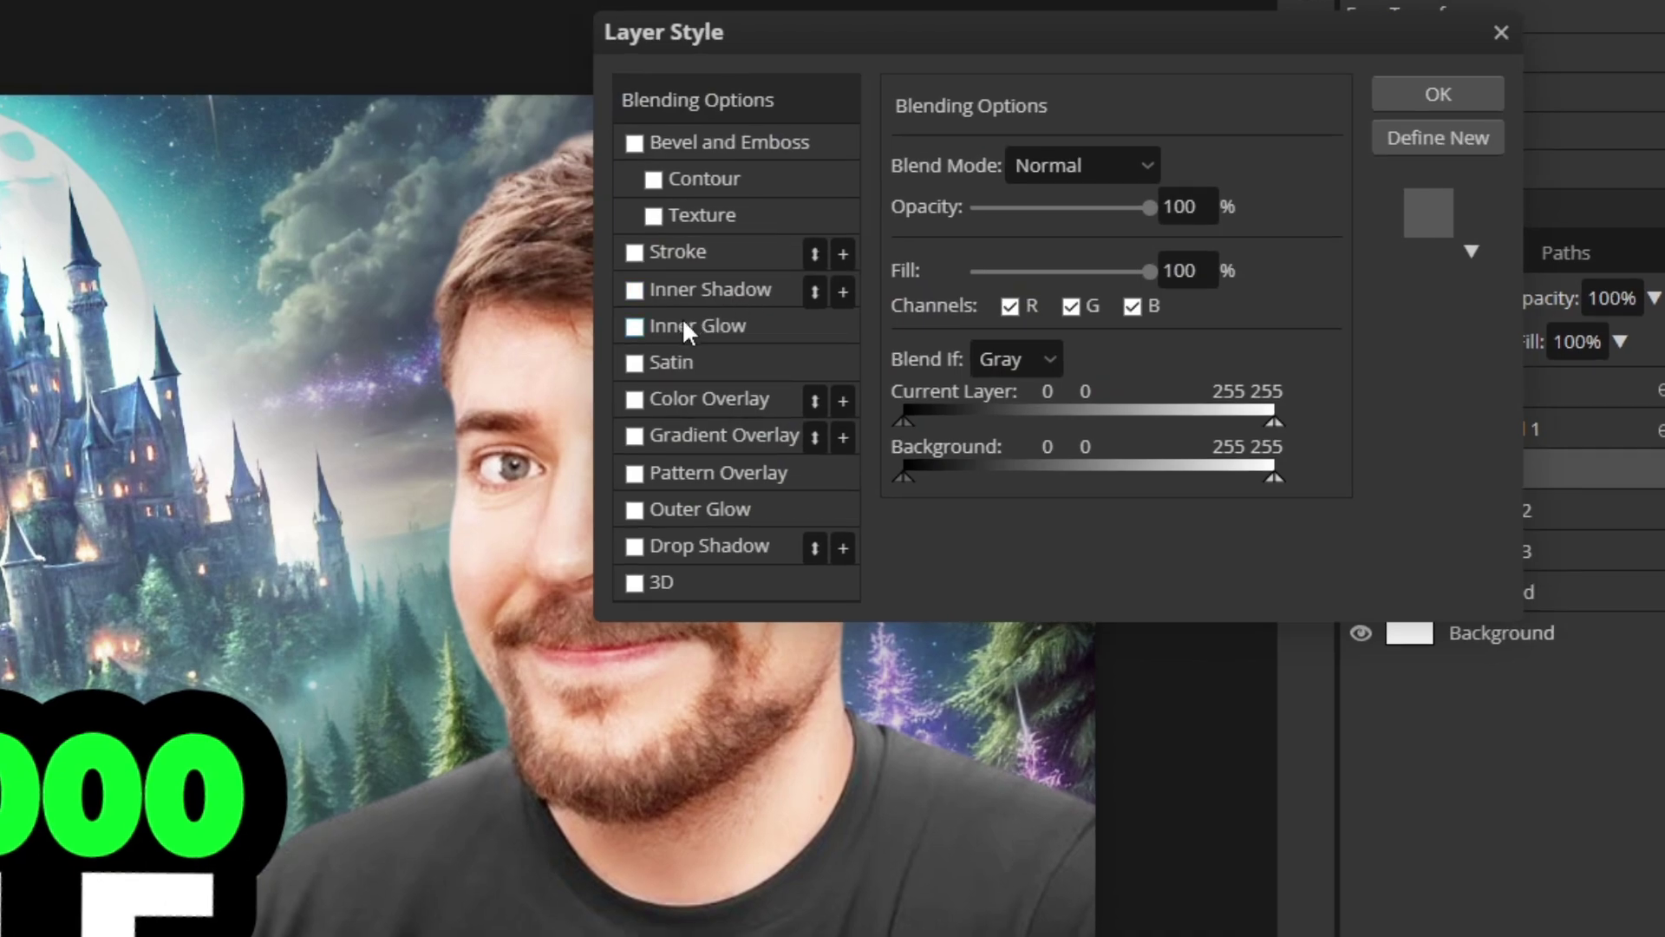
pyautogui.click(640, 510)
pyautogui.moveTo(938, 50); pyautogui.dragTo(1263, 1)
pyautogui.click(1235, 154)
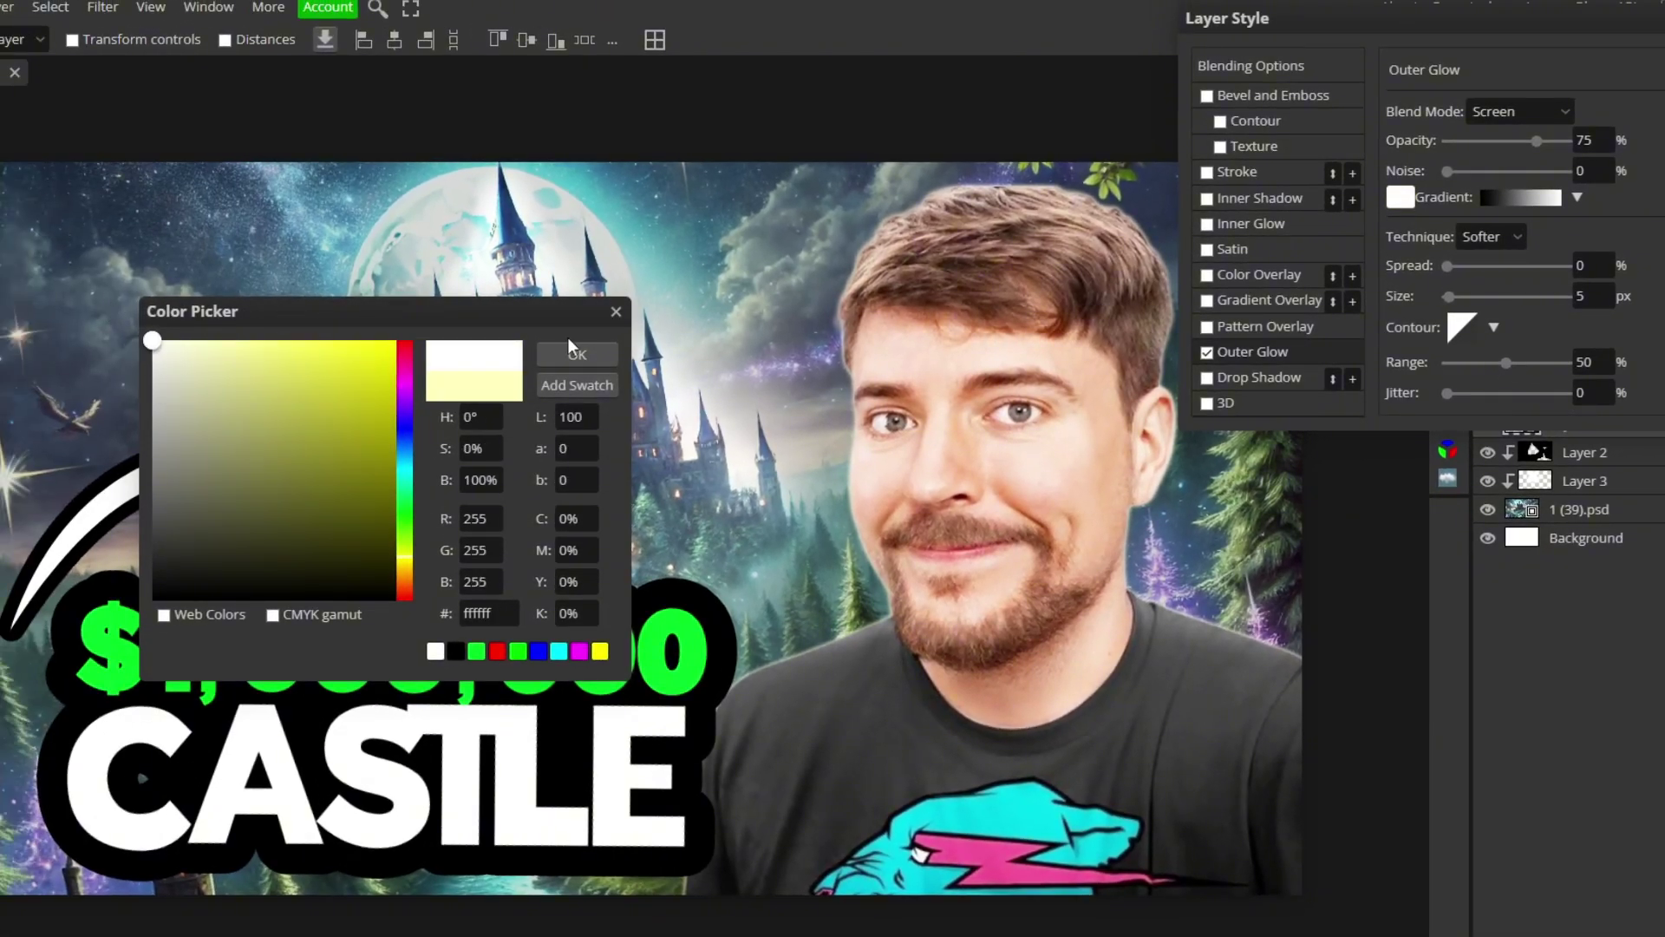
pyautogui.click(577, 354)
# Set the outer glow's blend mode to Color Dodge and its opacity to 100%.
pyautogui.click(1519, 111)
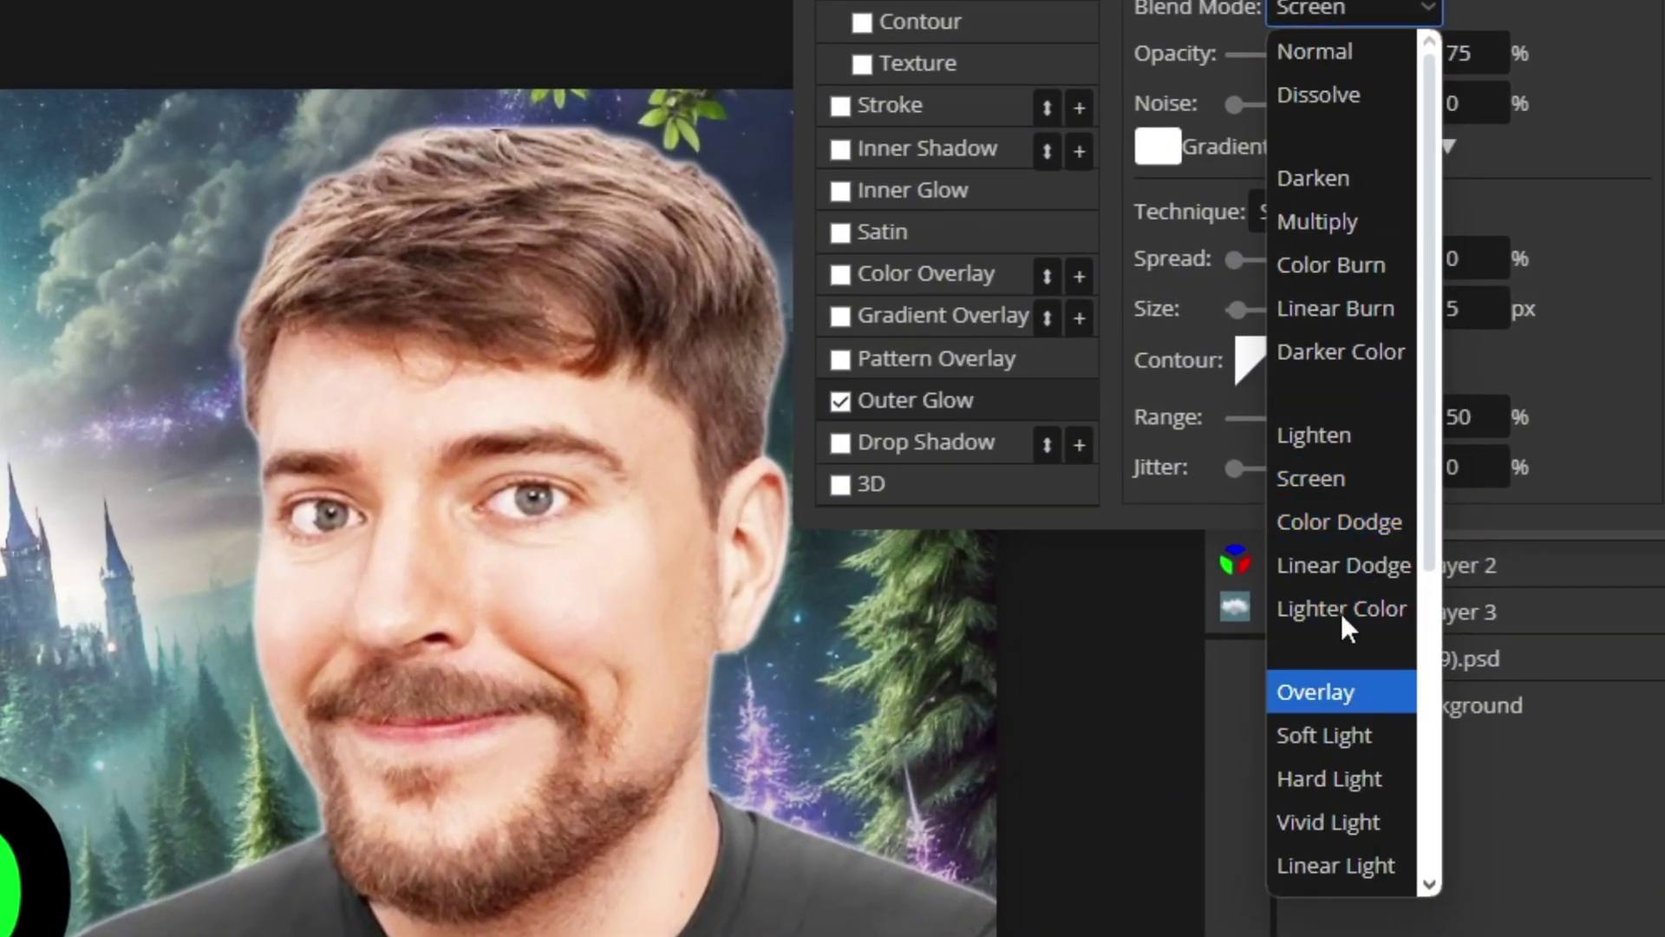
pyautogui.click(1365, 519)
pyautogui.moveTo(1374, 54); pyautogui.dragTo(1433, 54)
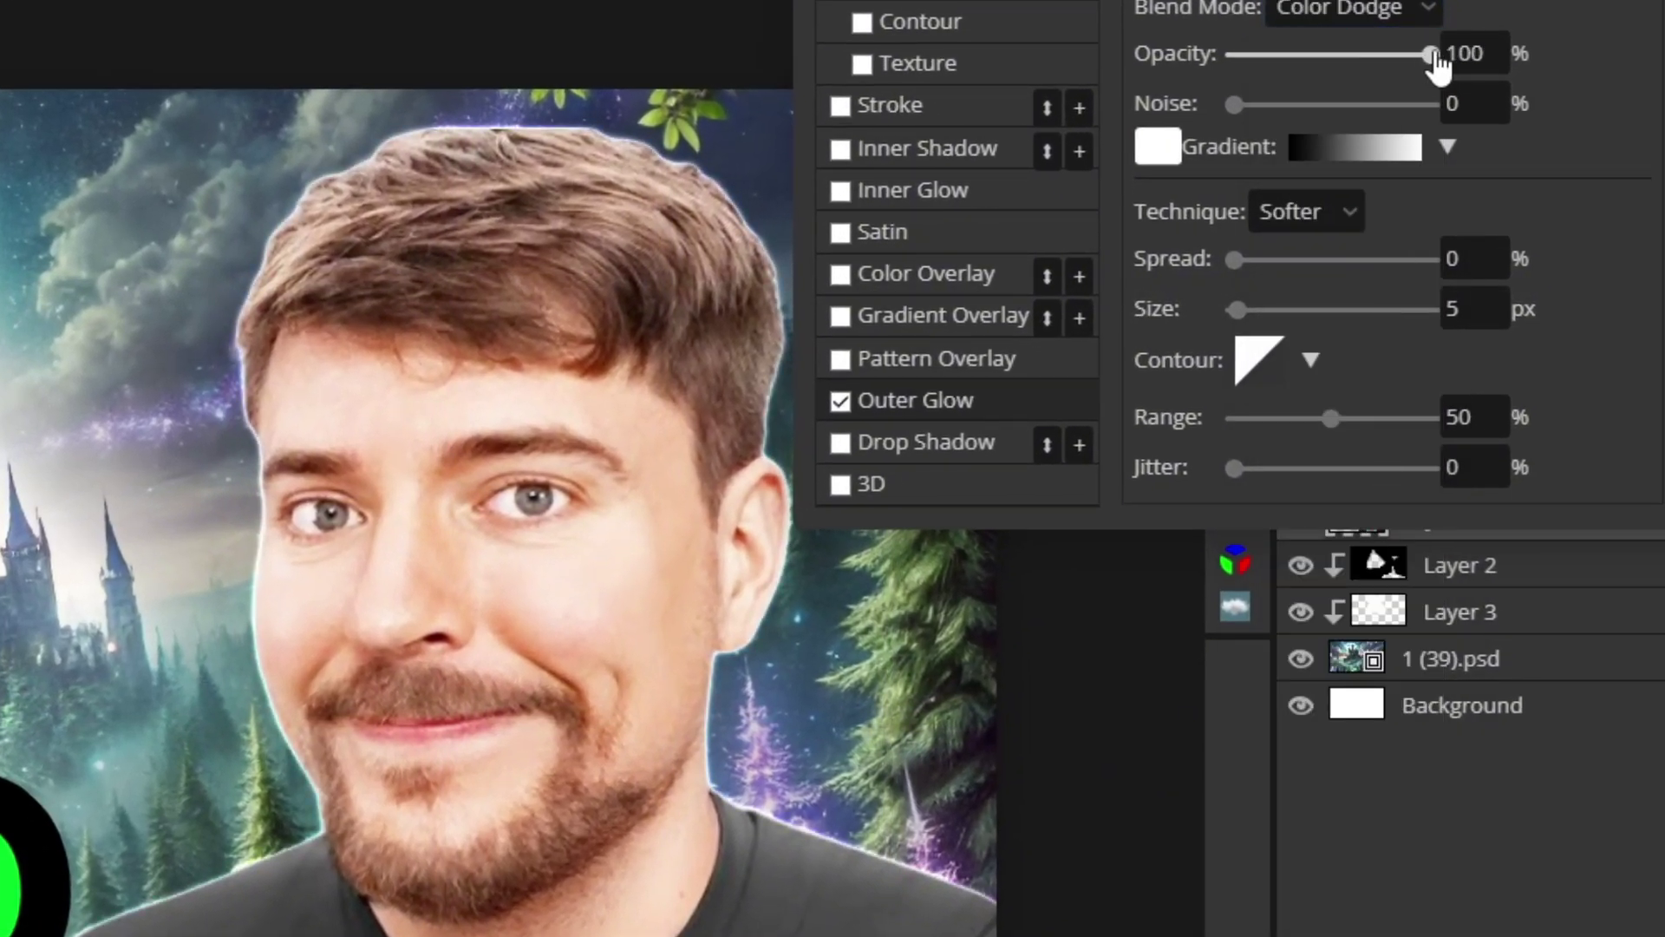
pyautogui.click(1297, 7)
pyautogui.press('Escape')
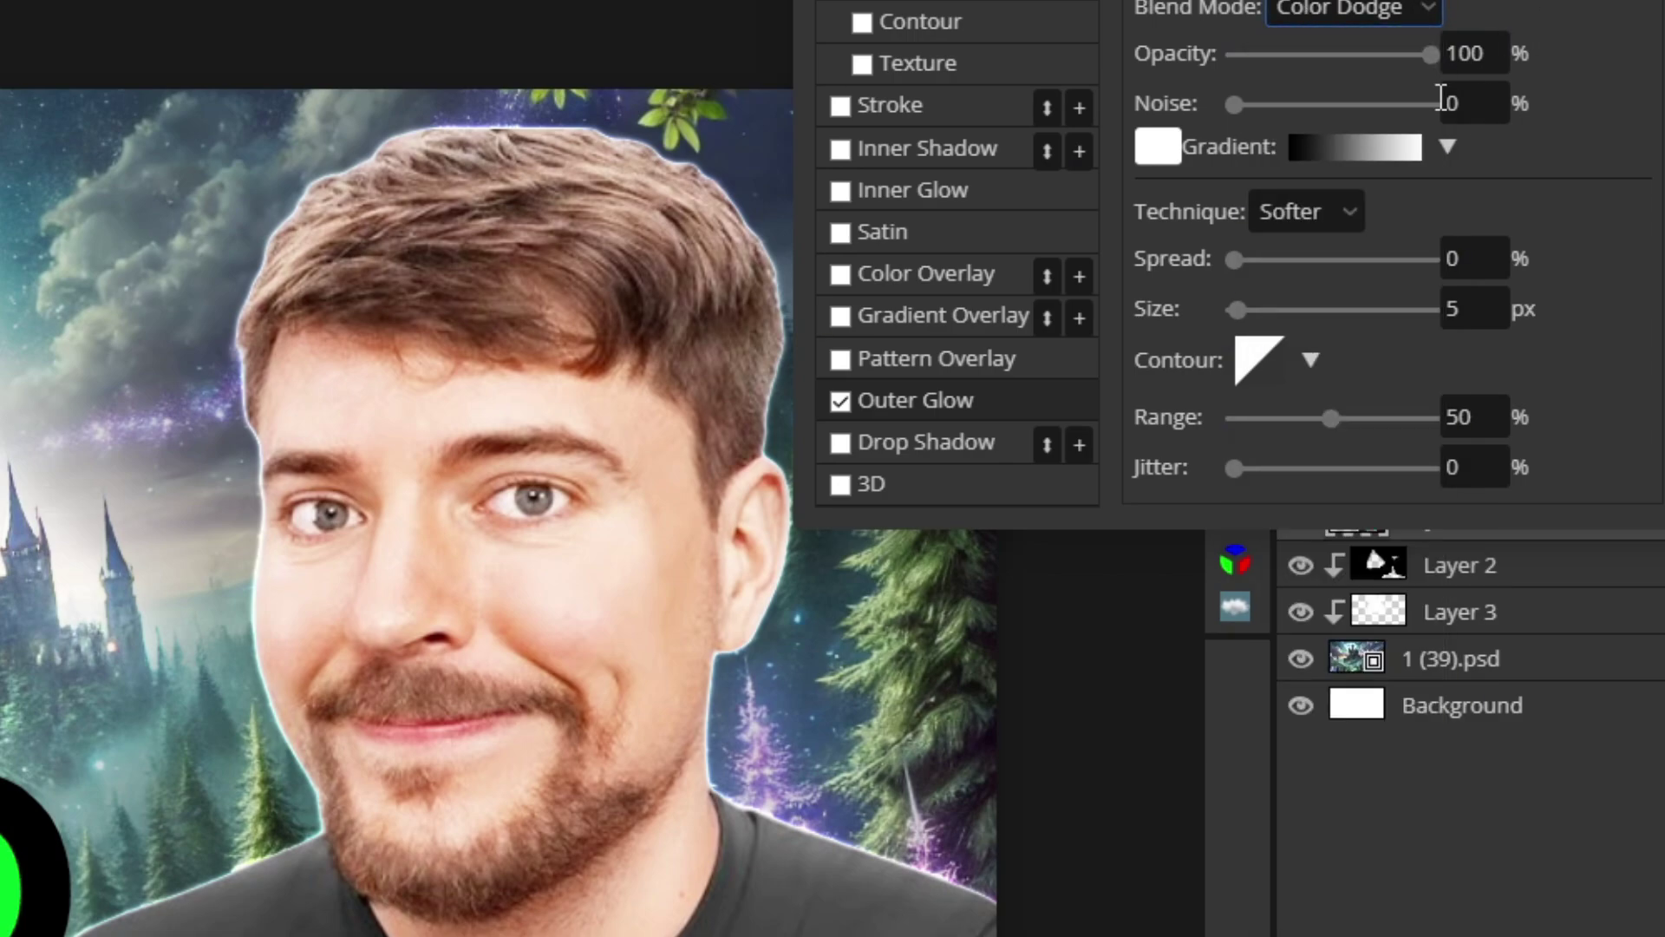
# Set the outer glow's spread to about 11% and size to about 24 px, and change its blend mode to Overlay.
pyautogui.moveTo(1233, 259); pyautogui.dragTo(1255, 309)
pyautogui.click(1337, 11)
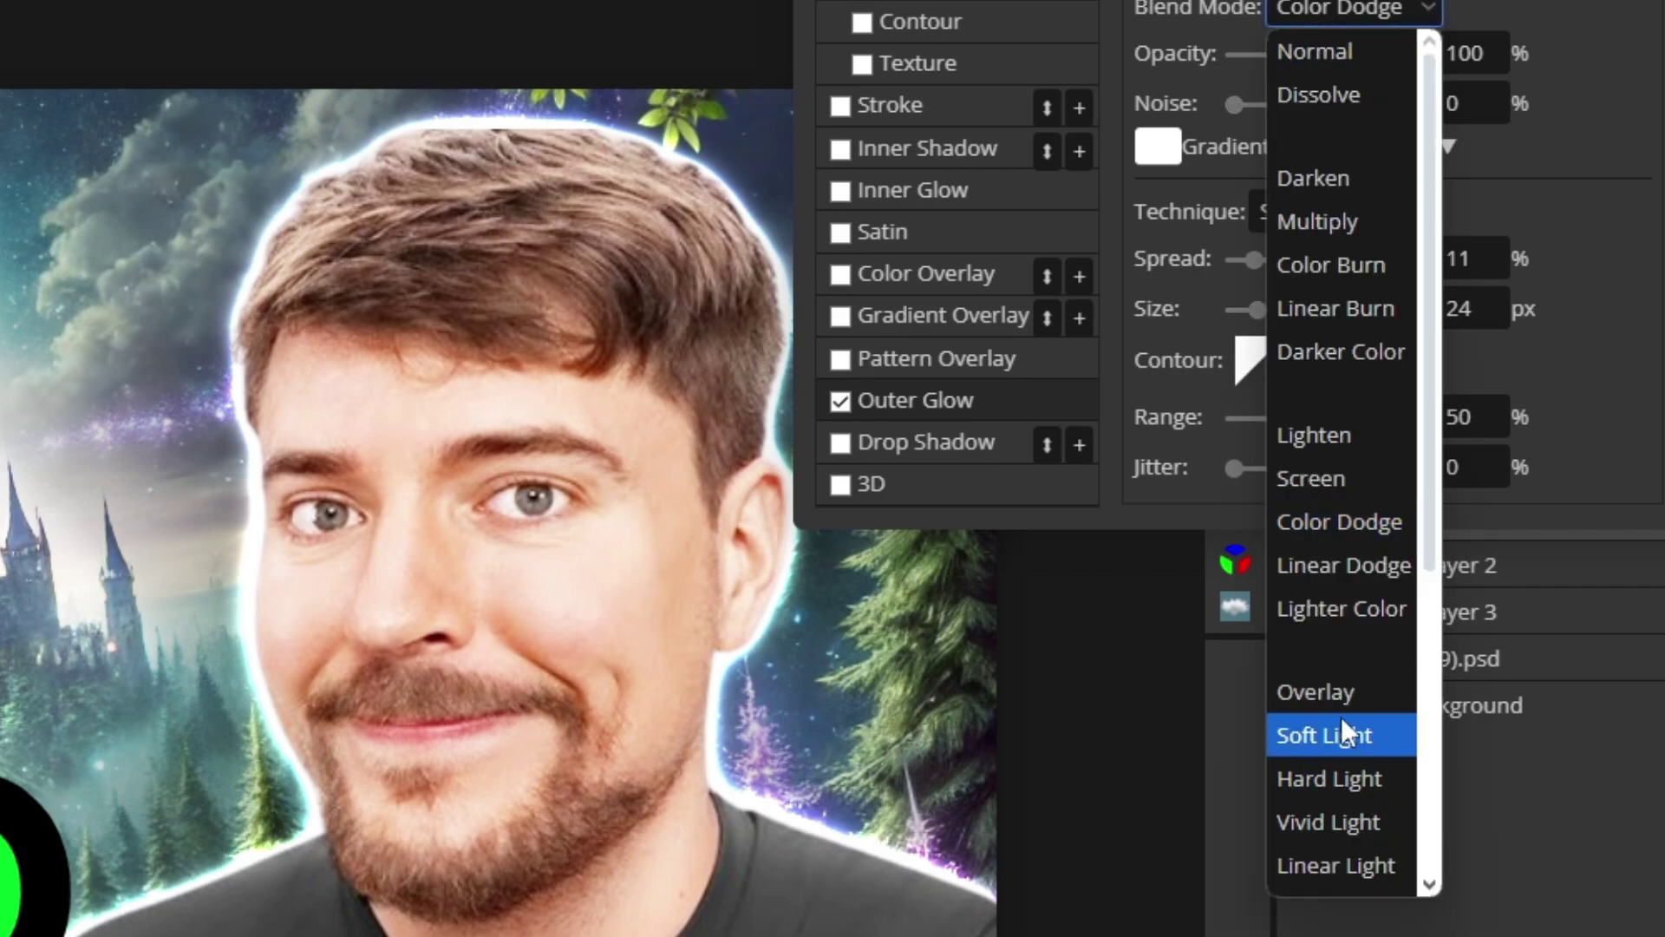
pyautogui.click(1336, 691)
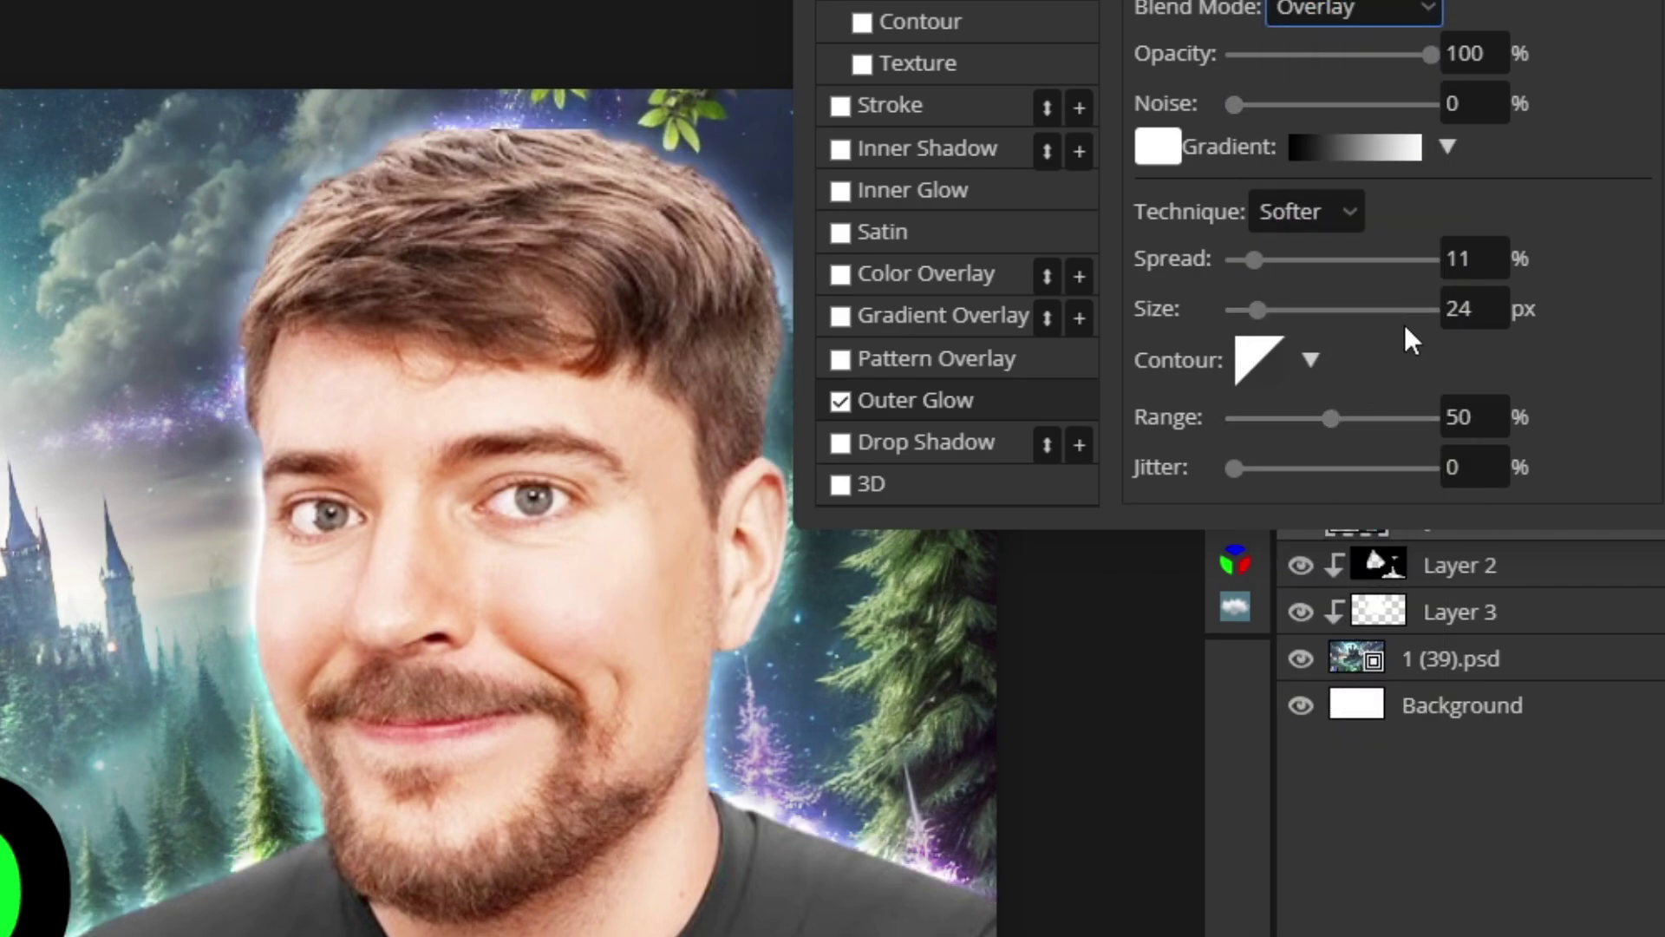
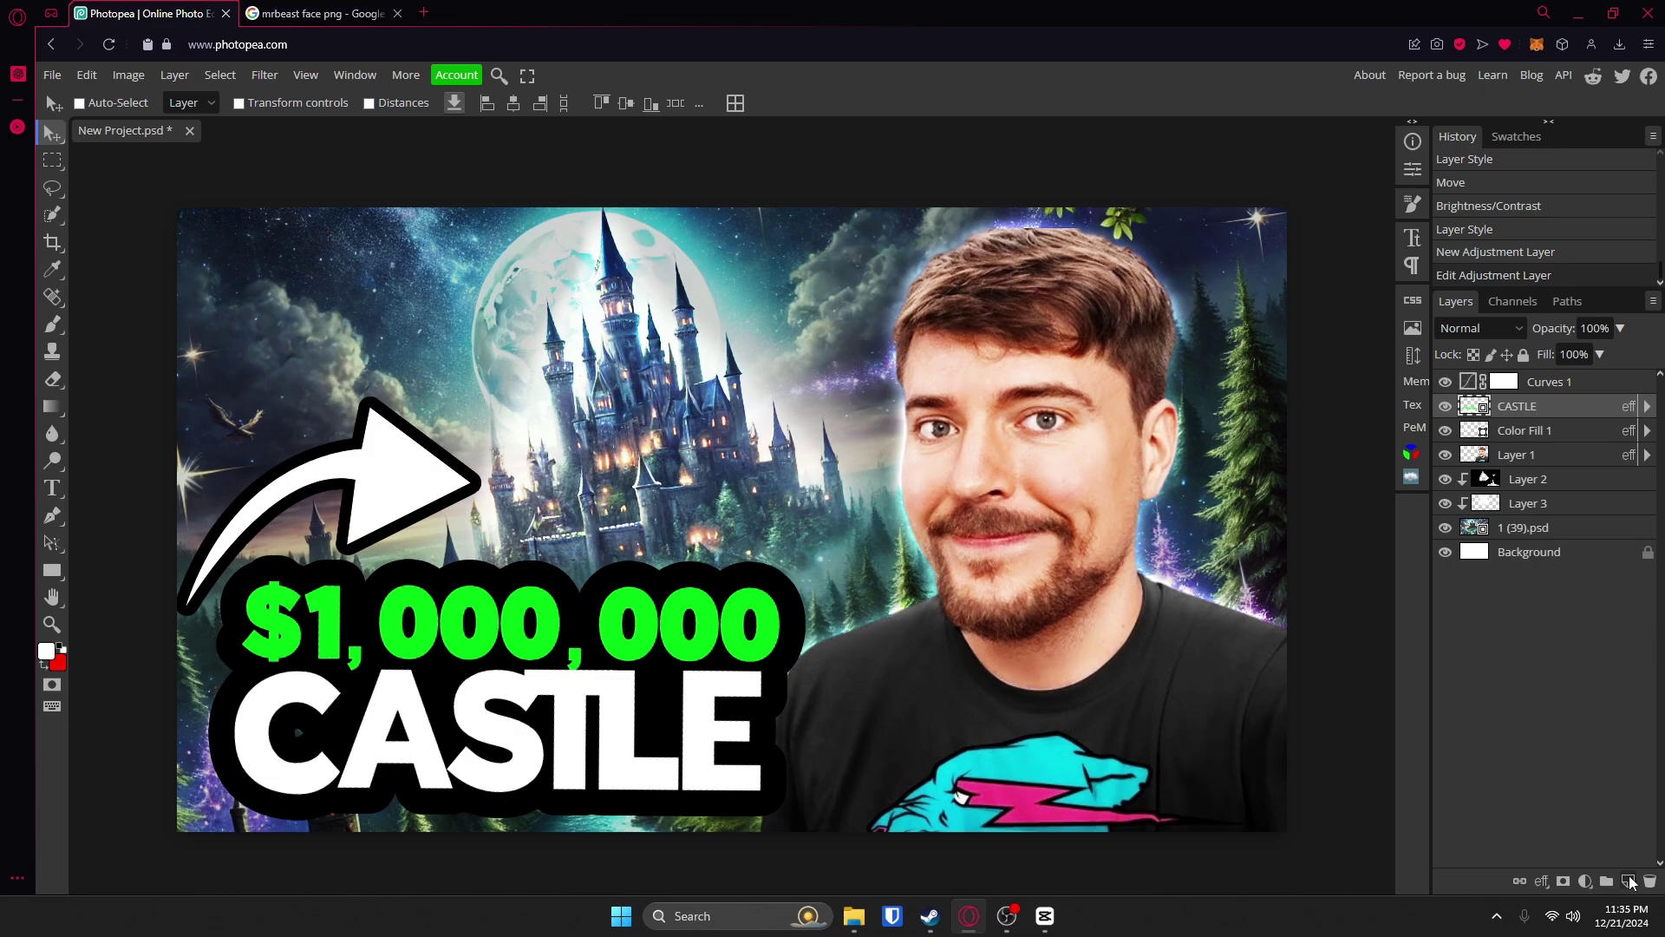
# On a new layer, paint a large soft white glow over the sky and castle at the top of the image.
pyautogui.click(57, 326)
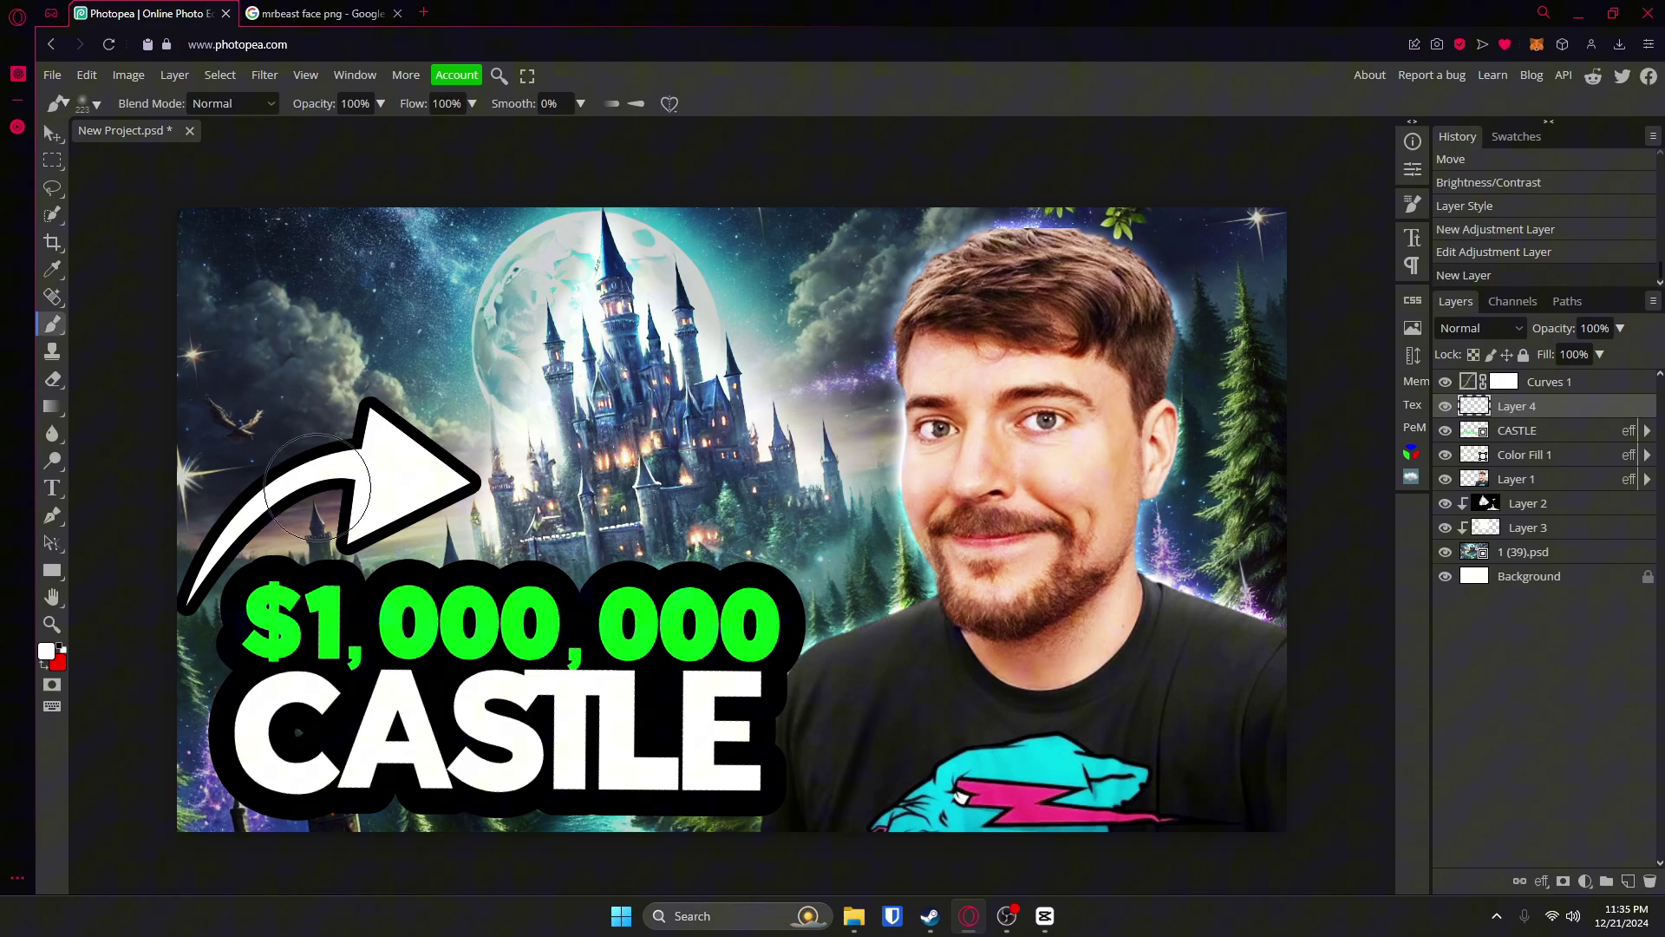
pyautogui.moveTo(477, 467); pyautogui.dragTo(771, 395)
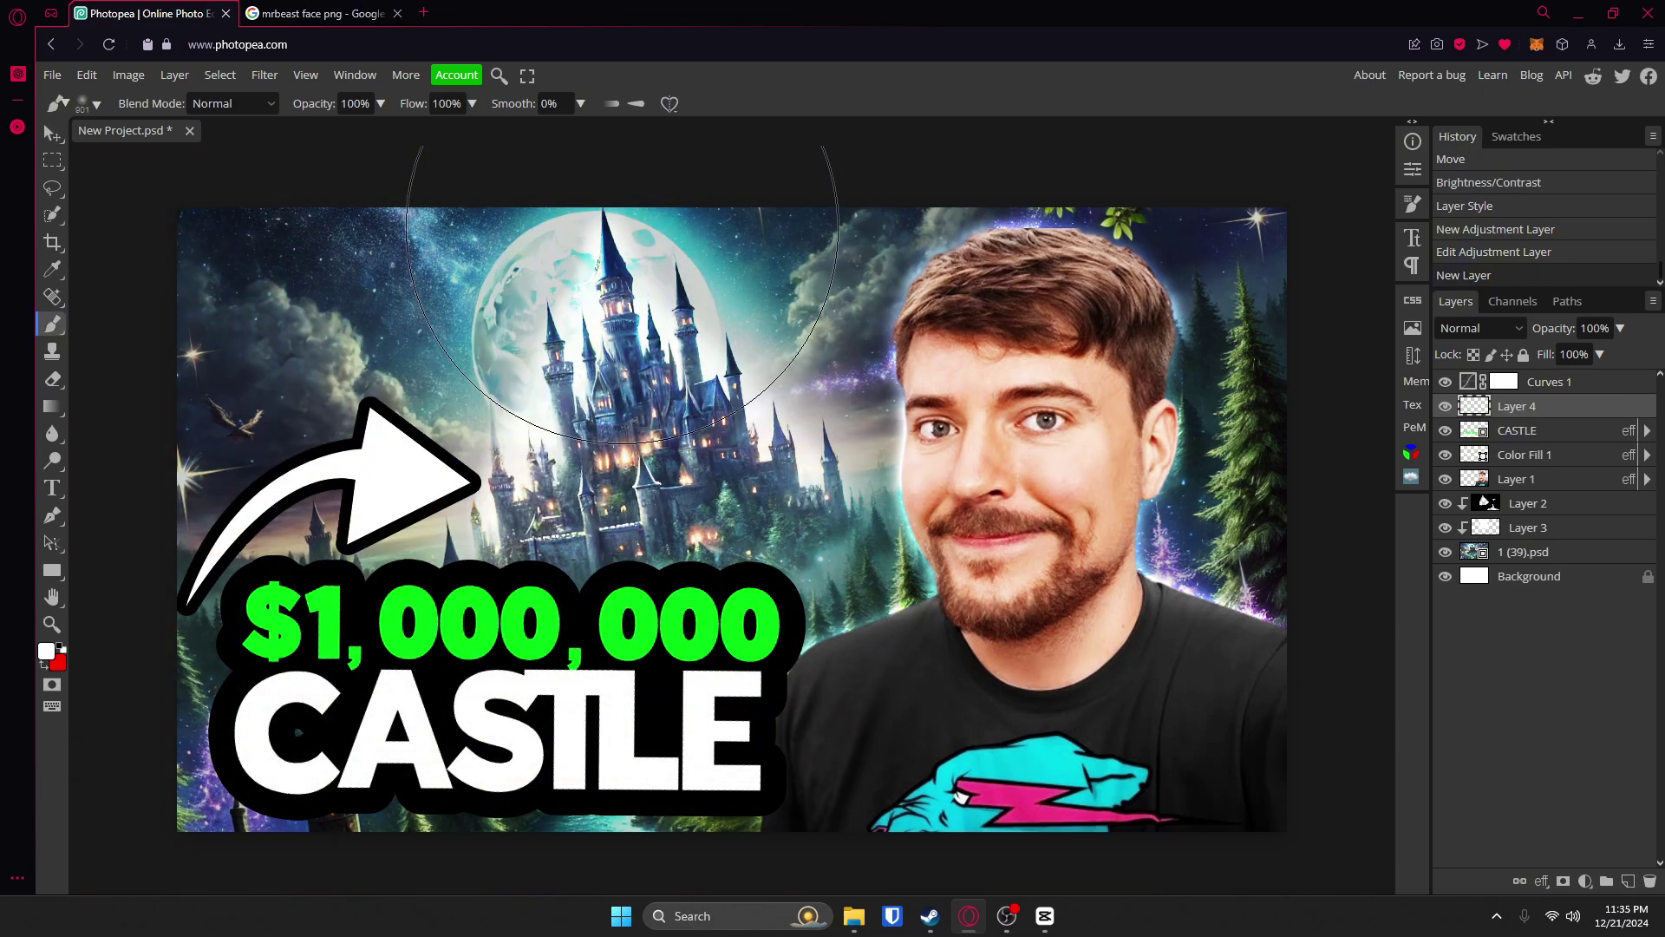
pyautogui.scroll(3, 607, 303)
pyautogui.moveTo(597, 330); pyautogui.dragTo(712, 342)
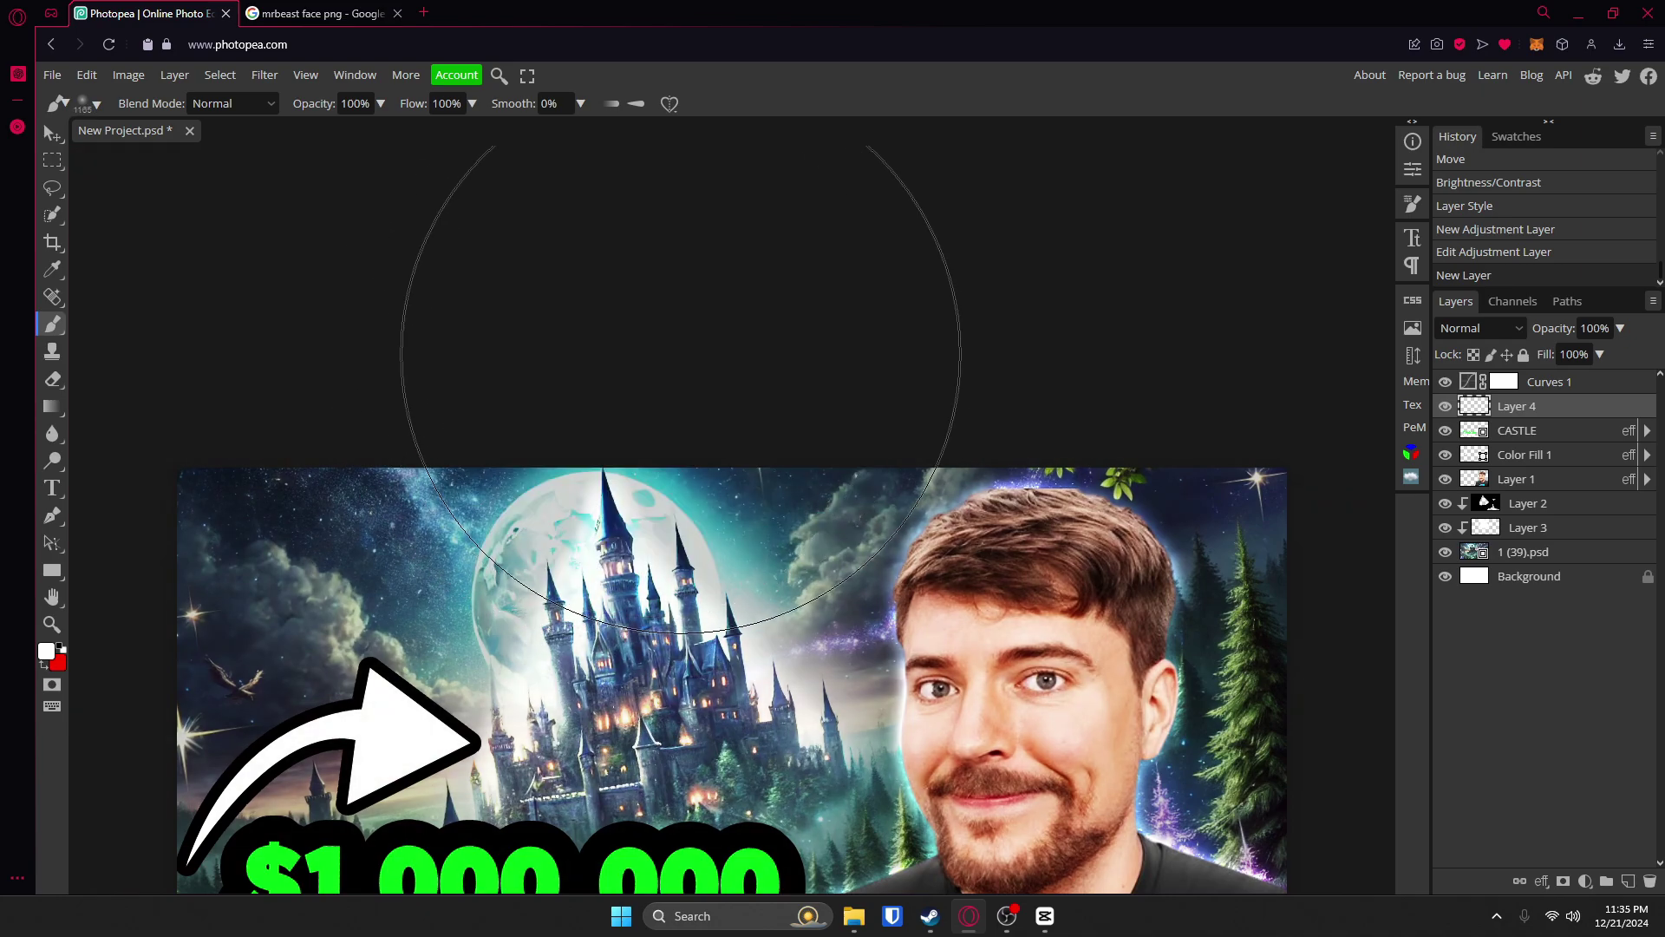
pyautogui.click(685, 360)
pyautogui.scroll(-3, 941, 426)
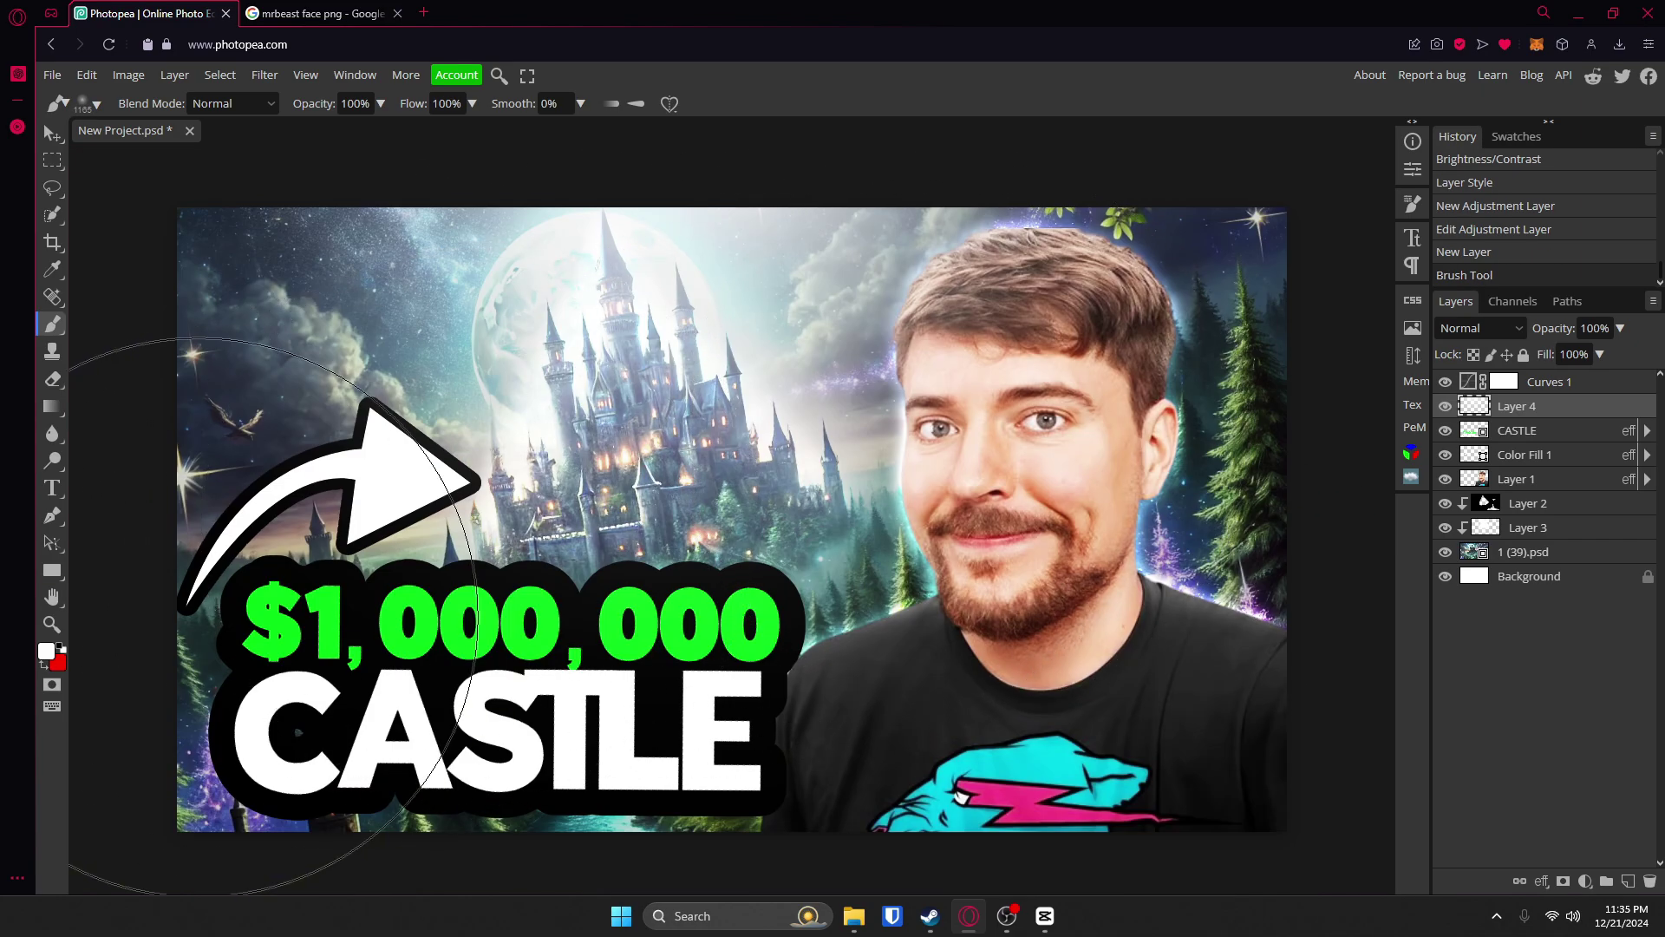
pyautogui.click(51, 656)
pyautogui.click(393, 382)
pyautogui.click(539, 241)
pyautogui.scroll(-1, 980, 780)
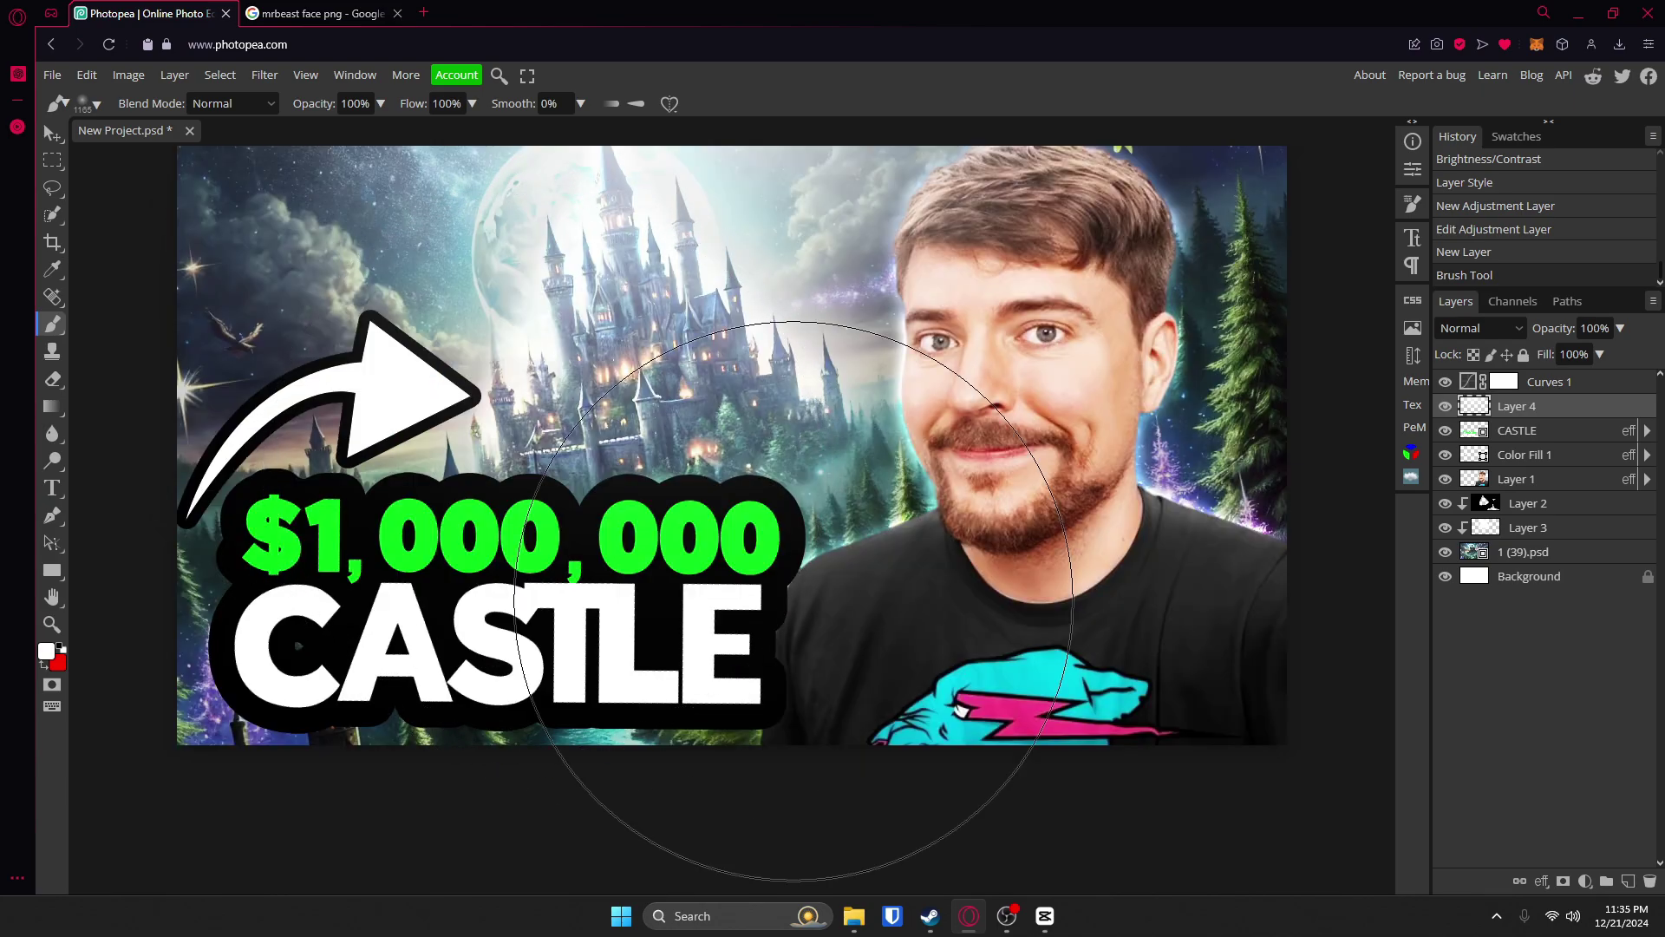
# Add another layer and brush soft bright green spots over the arrow's tail and beside the lower right of the text.
pyautogui.click(1632, 884)
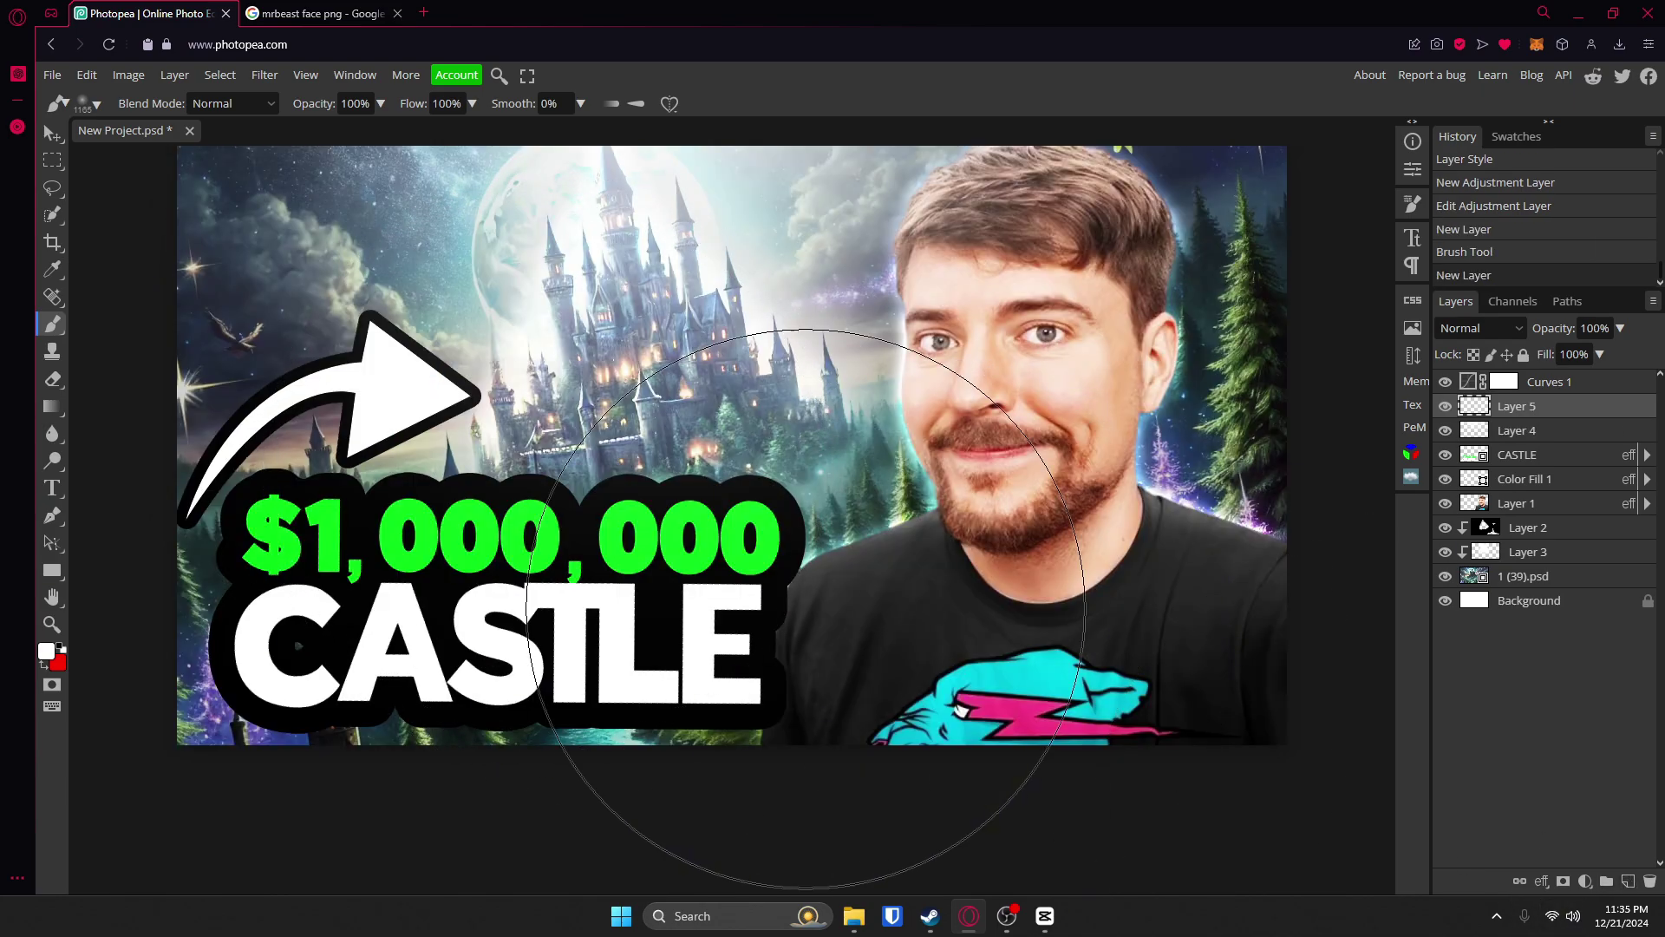
pyautogui.moveTo(265, 520); pyautogui.dragTo(143, 513)
pyautogui.click(141, 513)
pyautogui.hotkey('ctrl', 'z')
pyautogui.click(47, 651)
pyautogui.moveTo(364, 286); pyautogui.dragTo(610, 170)
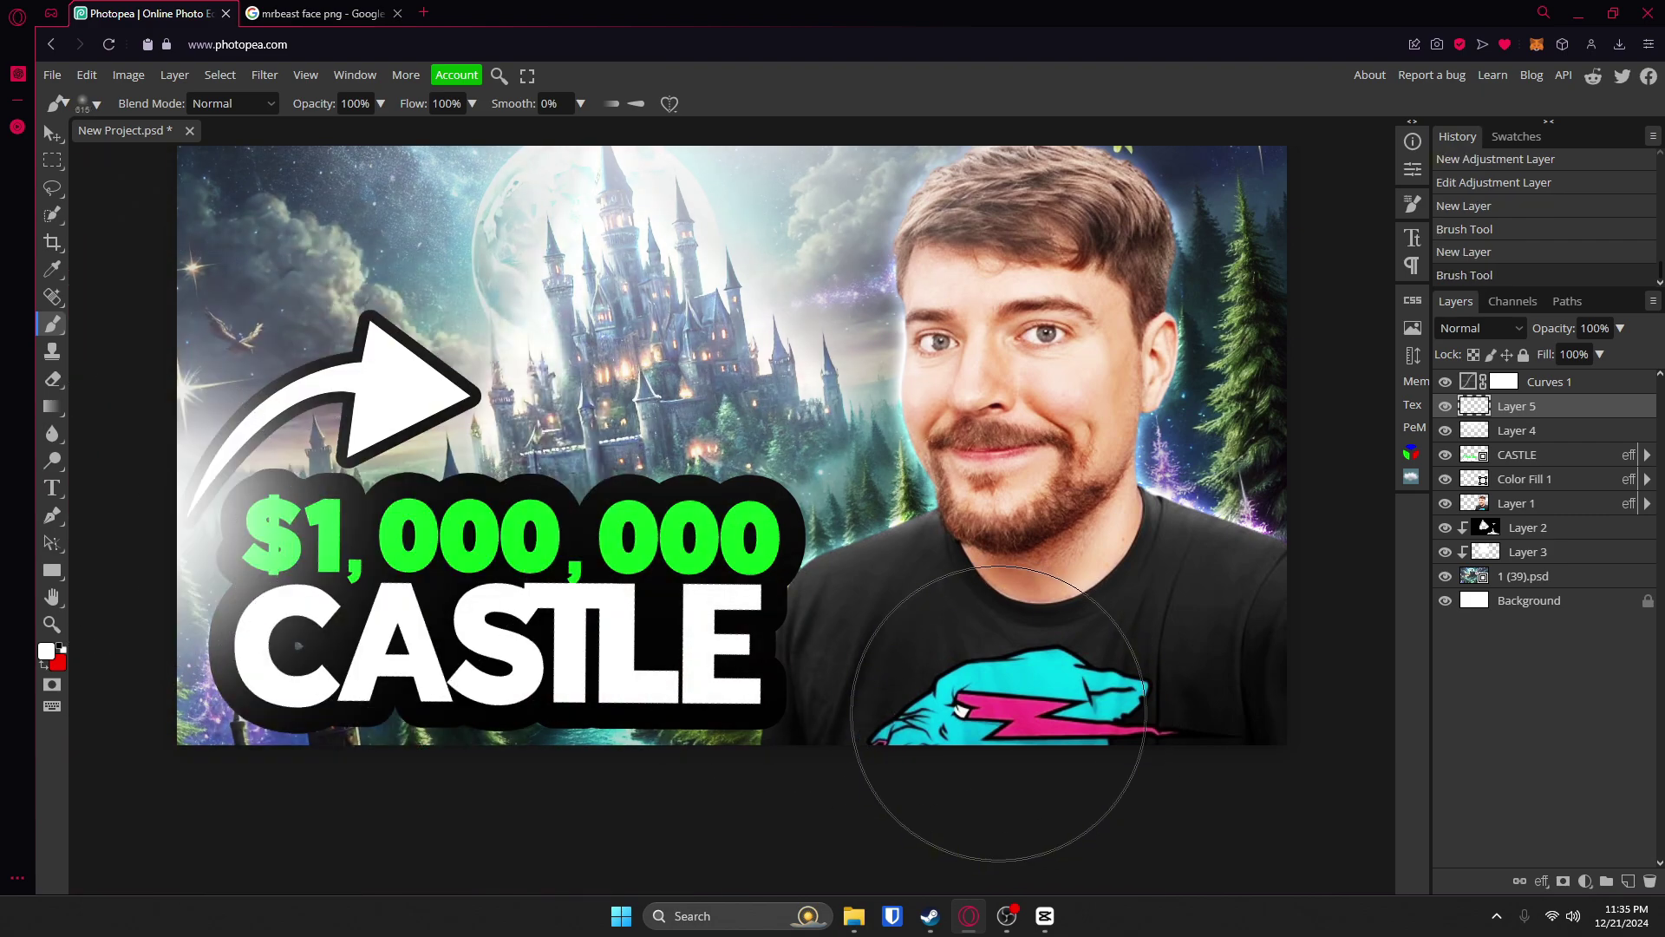
pyautogui.click(1085, 195)
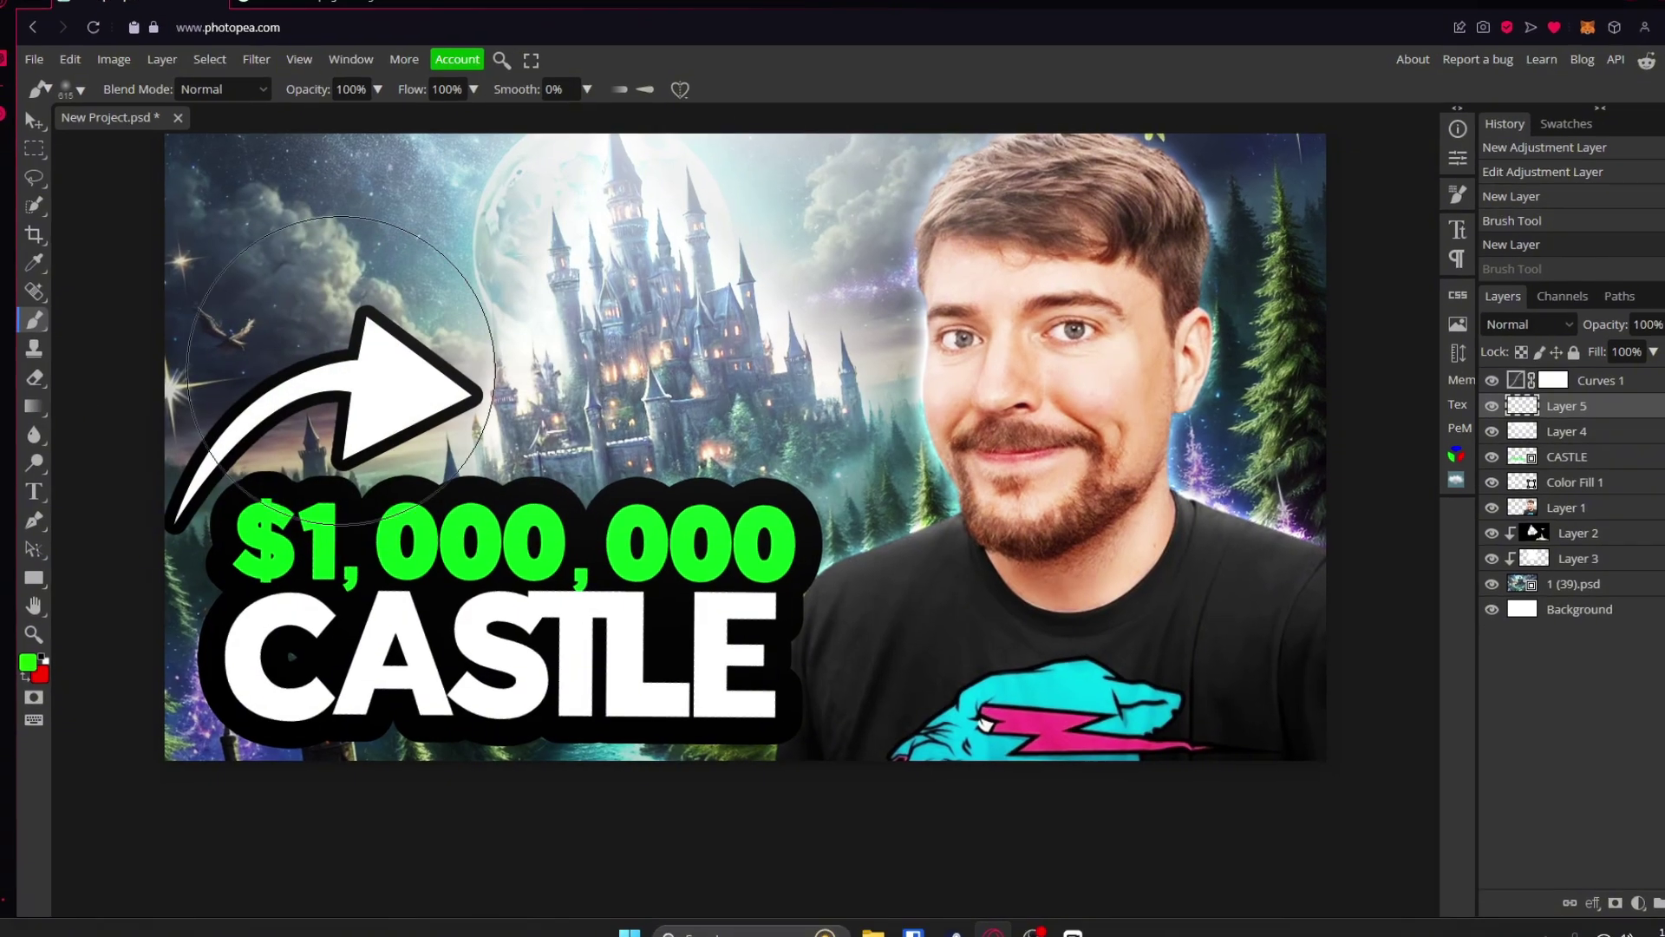
pyautogui.click(162, 486)
pyautogui.click(800, 736)
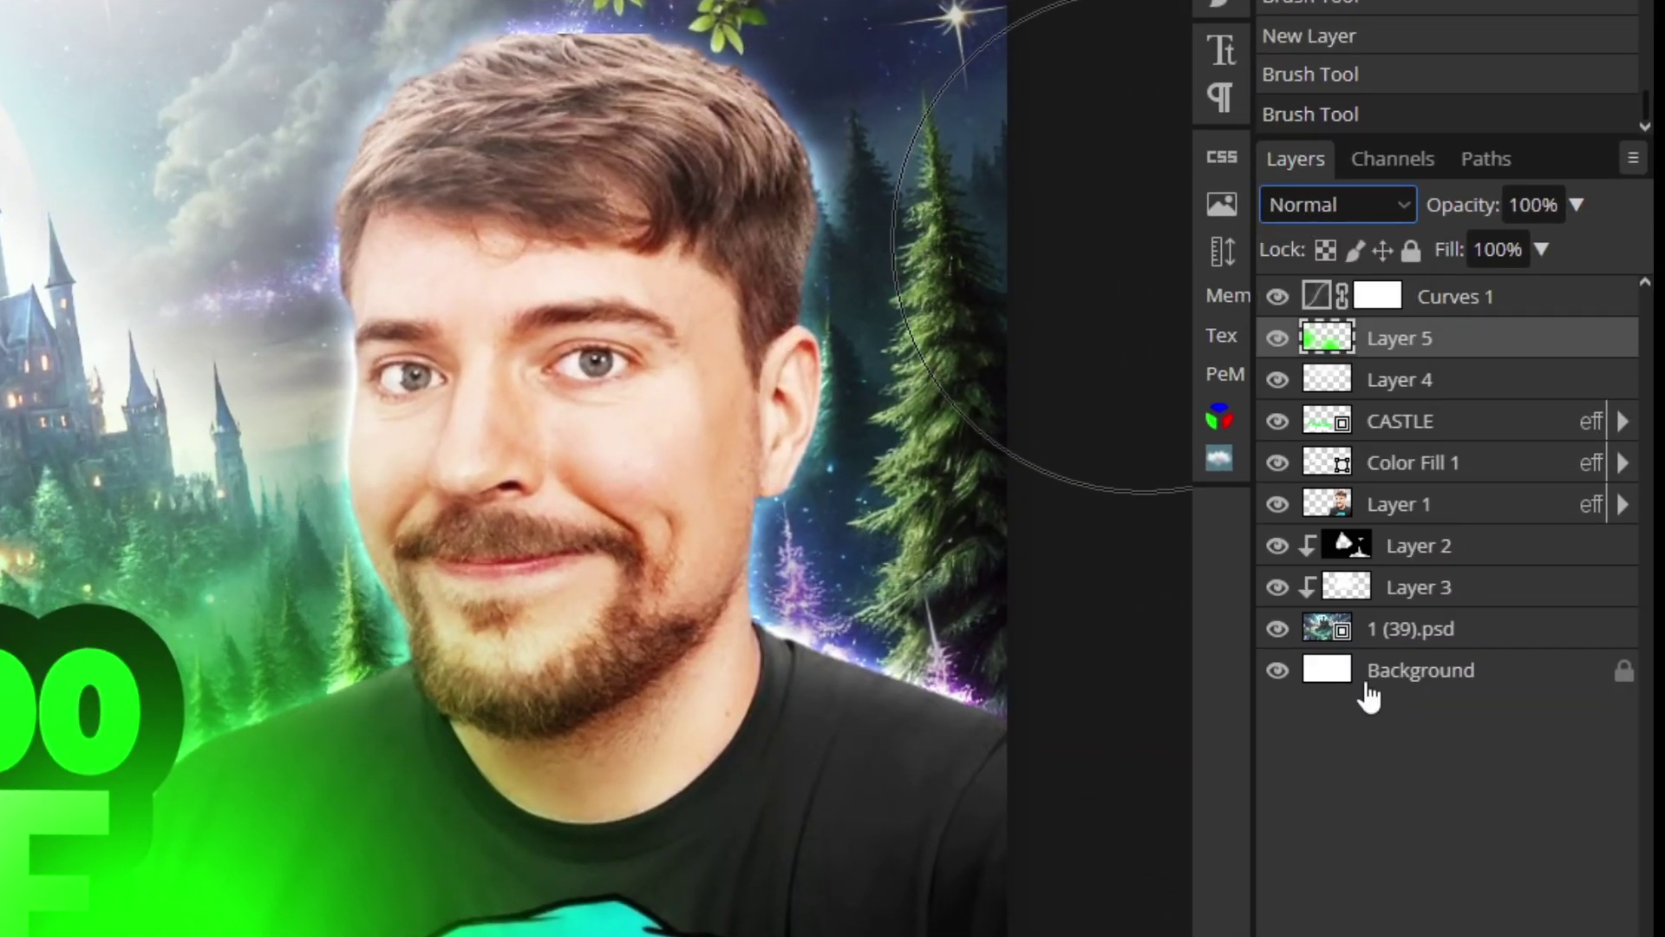
# Set the blend mode of the green painted Layer 5 to Overlay.
pyautogui.click(1402, 205)
pyautogui.click(1335, 624)
pyautogui.click(1340, 204)
pyautogui.click(1312, 798)
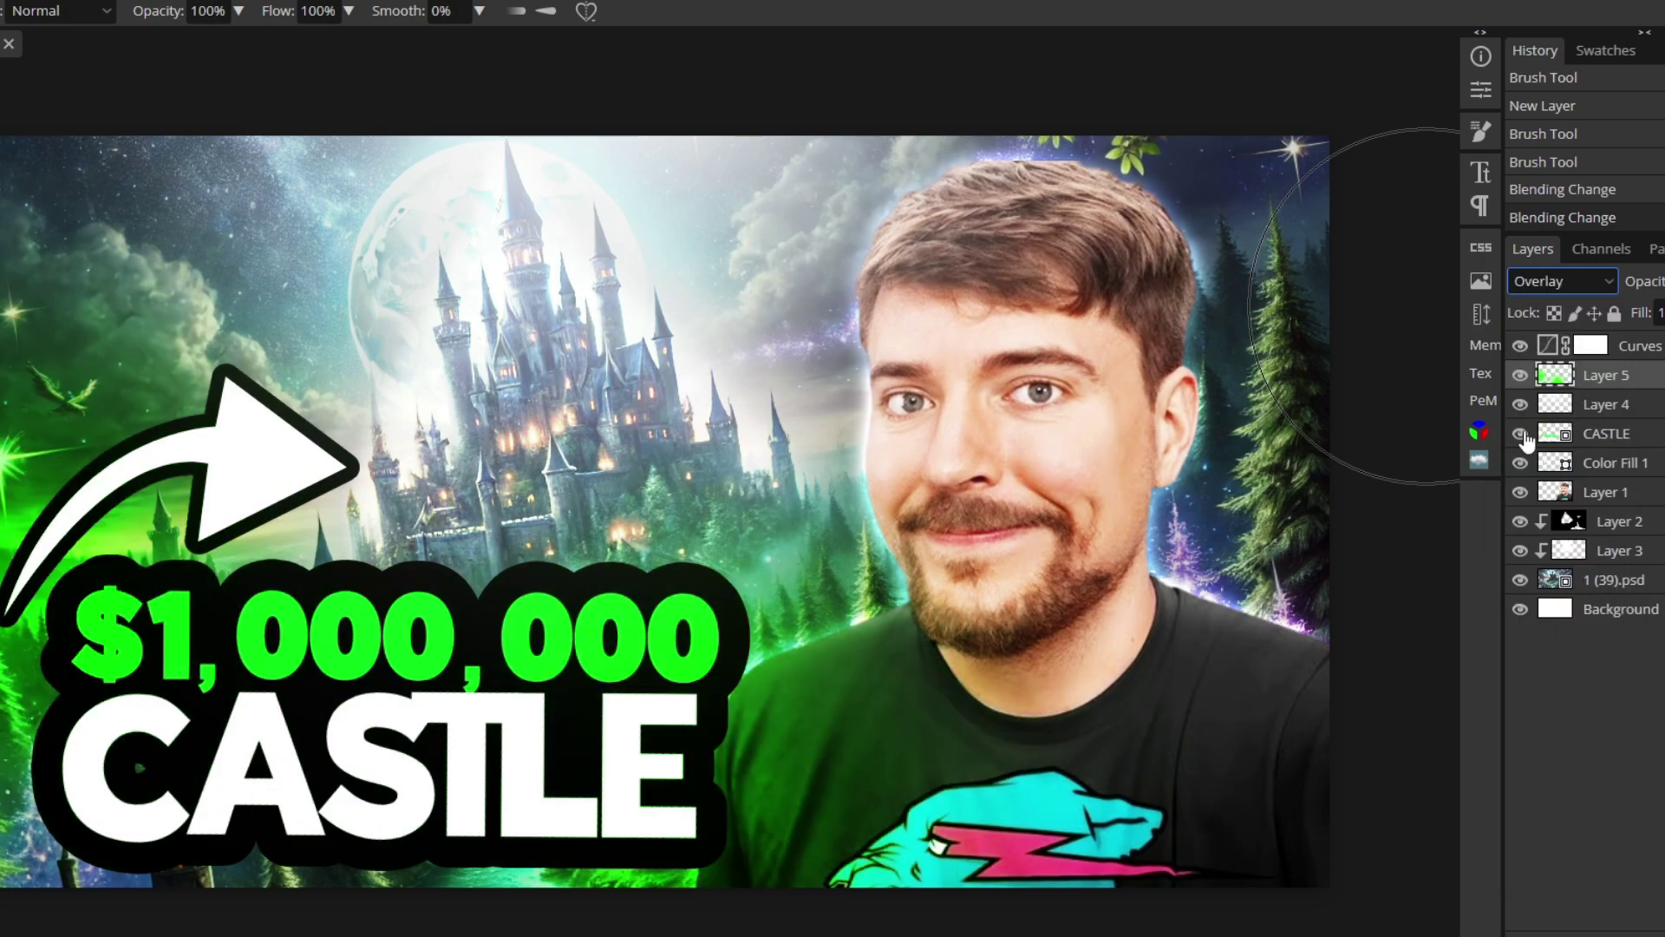
# Paint more green along the image's right edge and upper-left corner, and lower Layer 5's opacity.
pyautogui.moveTo(1388, 312); pyautogui.dragTo(1353, 468)
pyautogui.moveTo(1406, 769); pyautogui.dragTo(1388, 607)
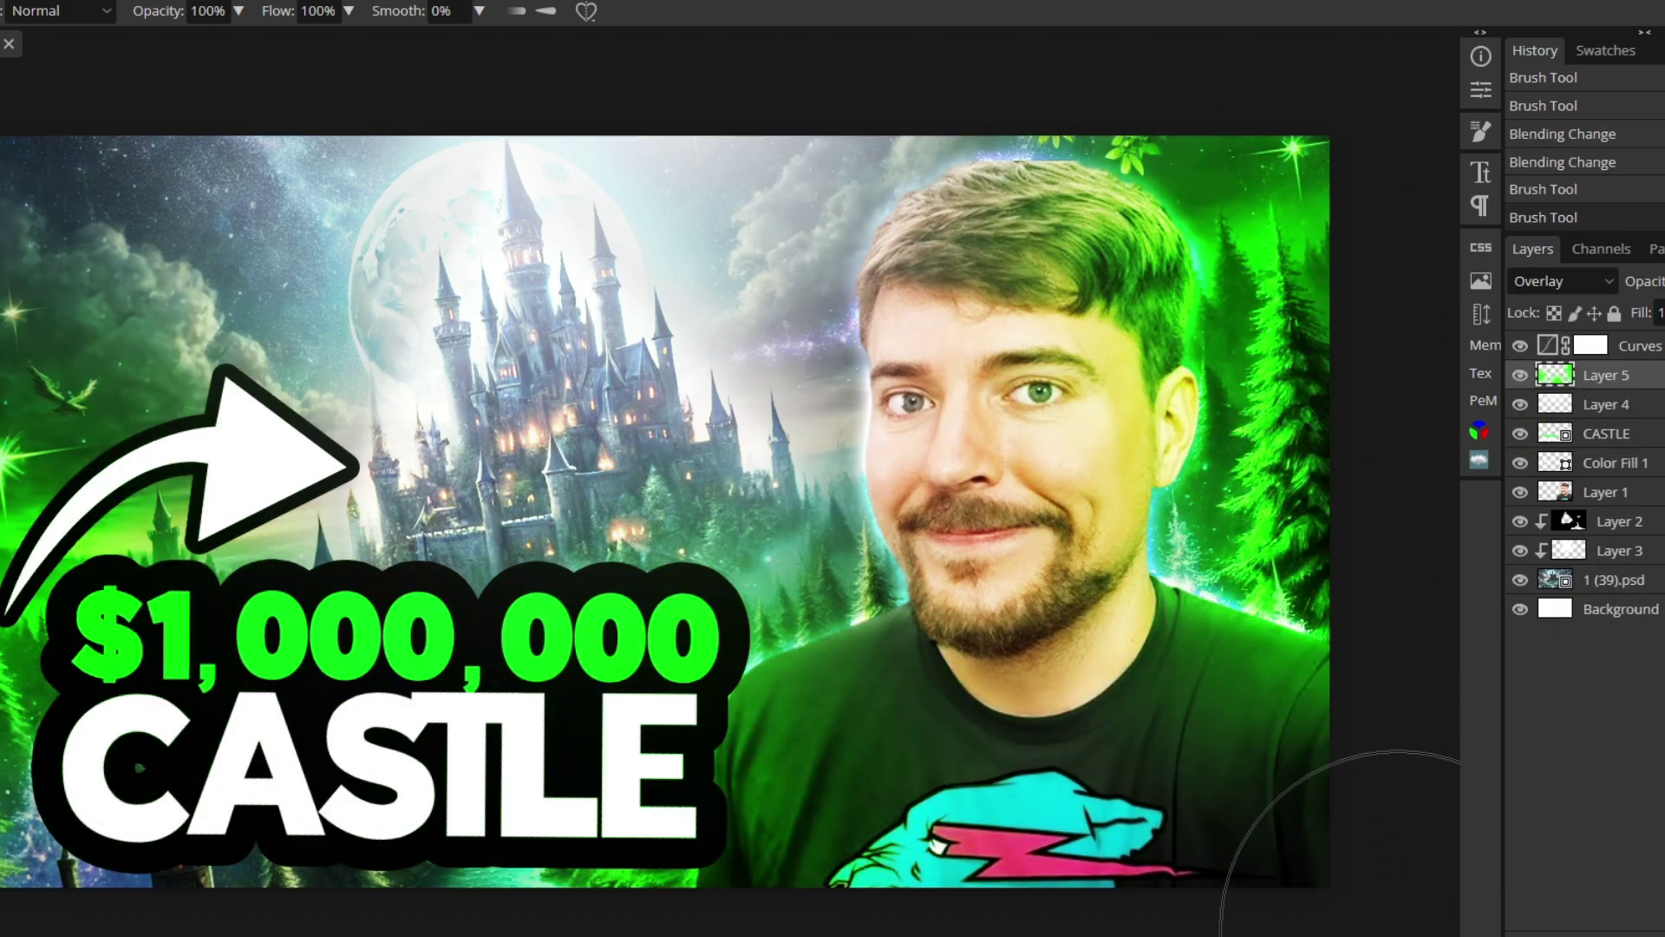
pyautogui.moveTo(251, 234); pyautogui.dragTo(78, 226)
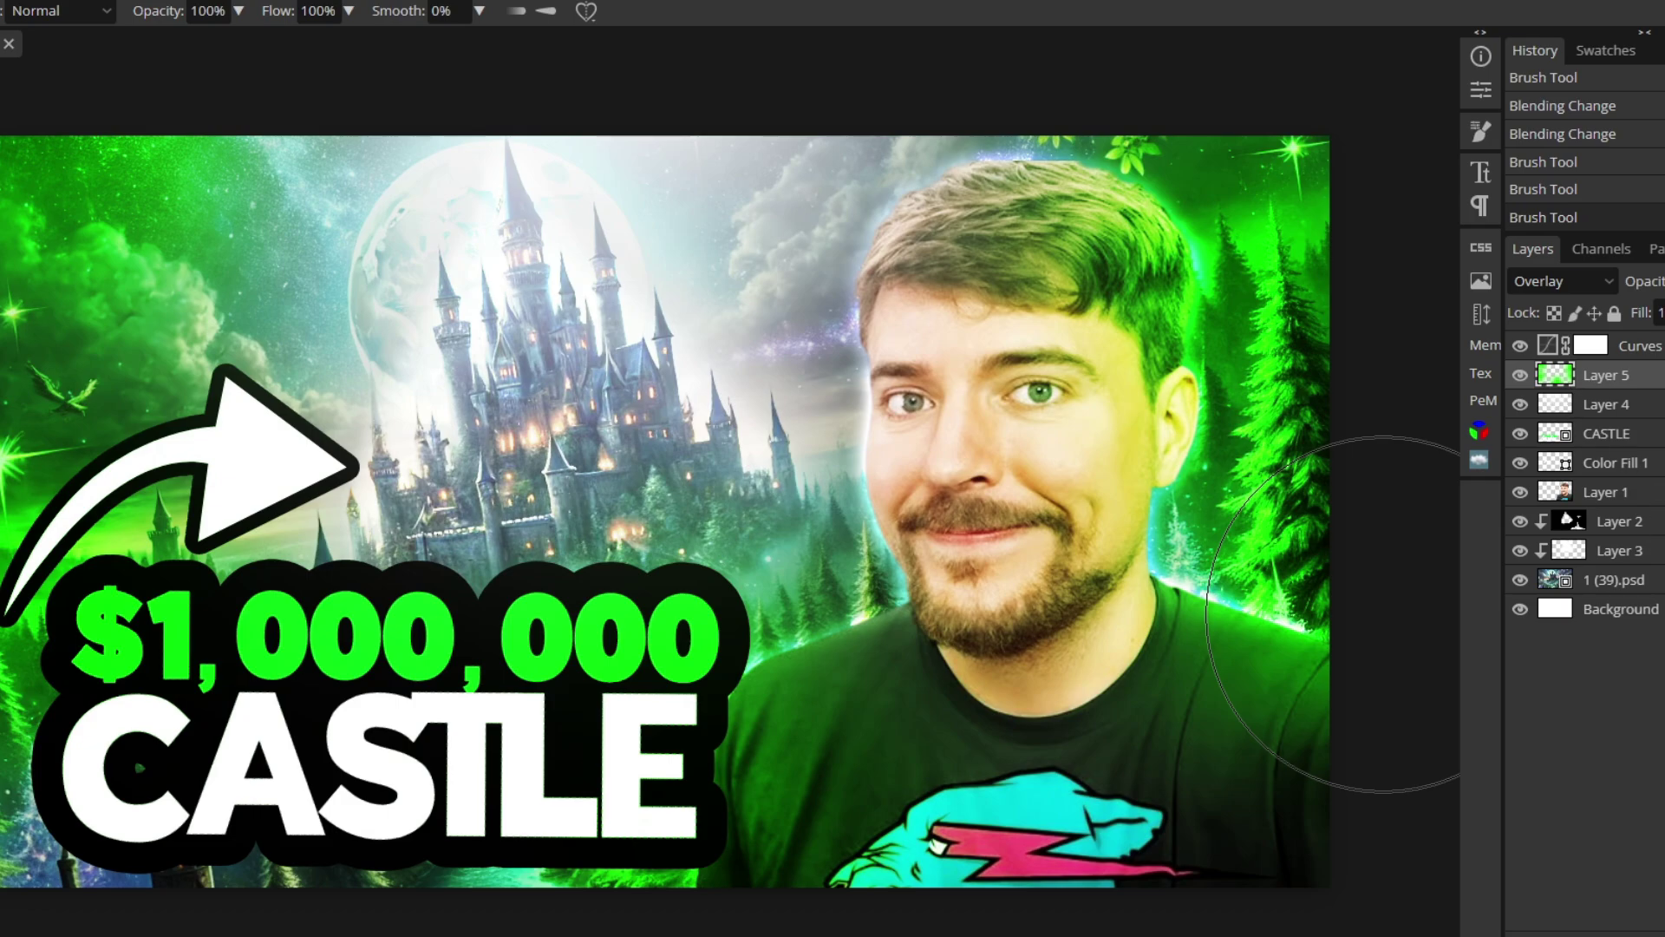
pyautogui.moveTo(1664, 312)
pyautogui.mouseDown()
pyautogui.moveTo(1627, 321)
pyautogui.moveTo(1650, 319)
pyautogui.mouseUp()
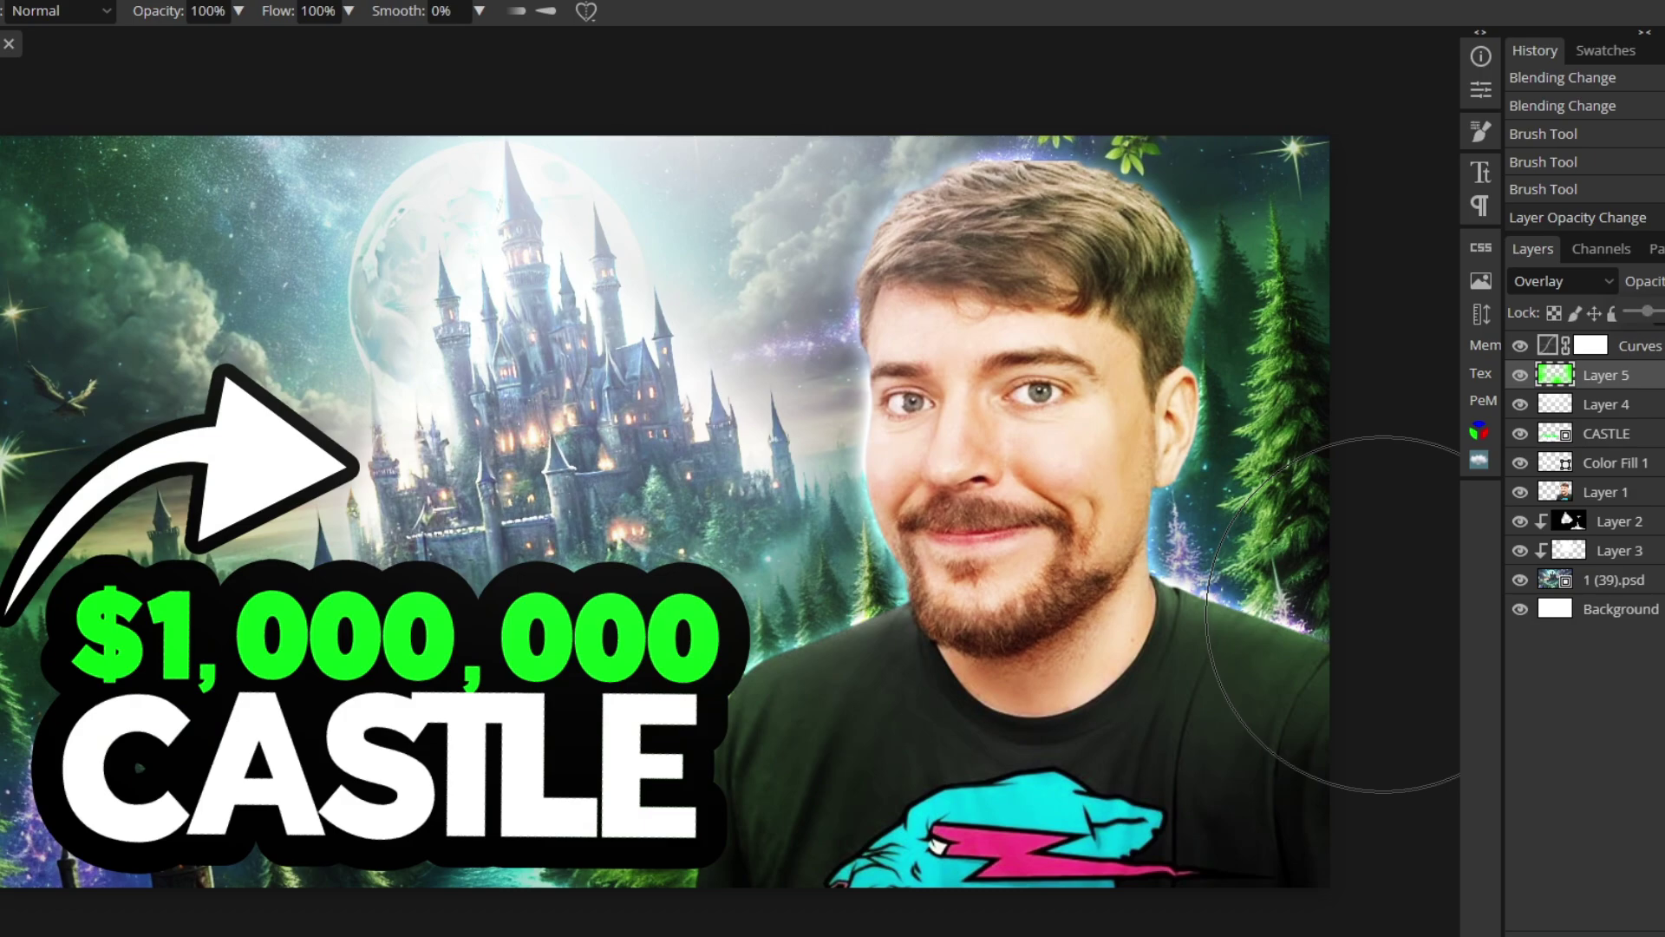
# On a new layer, paint green spots at the arrow's tail and beside the text, and set the layer's blend mode to Screen.
pyautogui.hotkey('ctrl', 'shift', 'n')
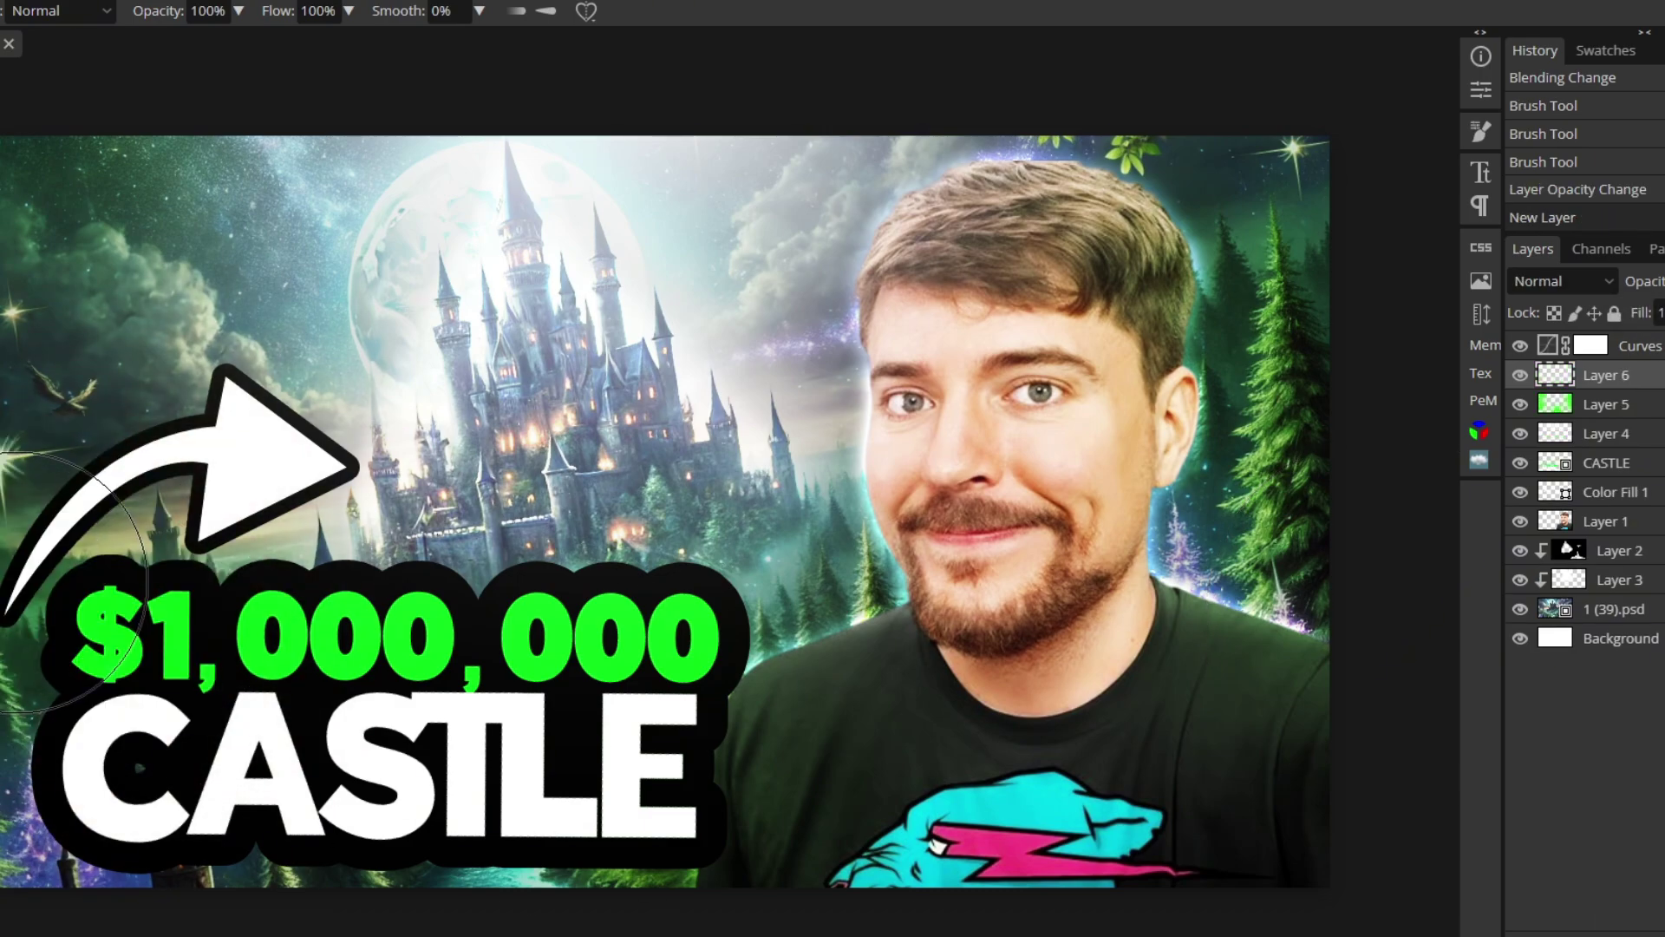
pyautogui.click(61, 581)
pyautogui.click(772, 746)
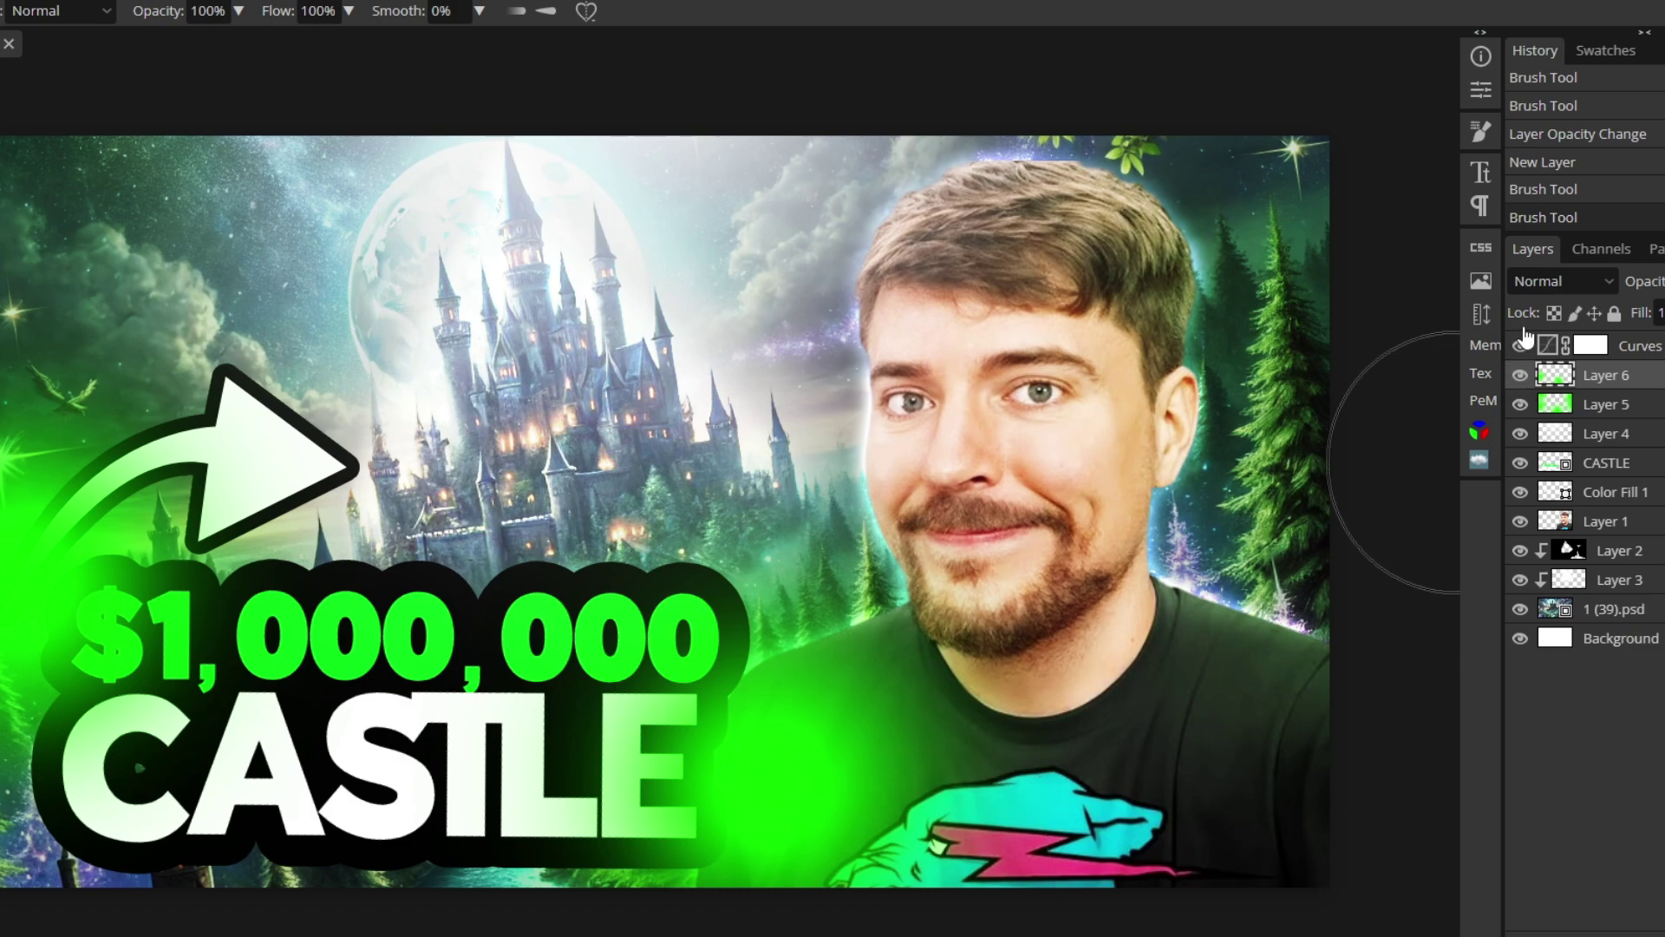
pyautogui.click(1559, 286)
pyautogui.click(1561, 713)
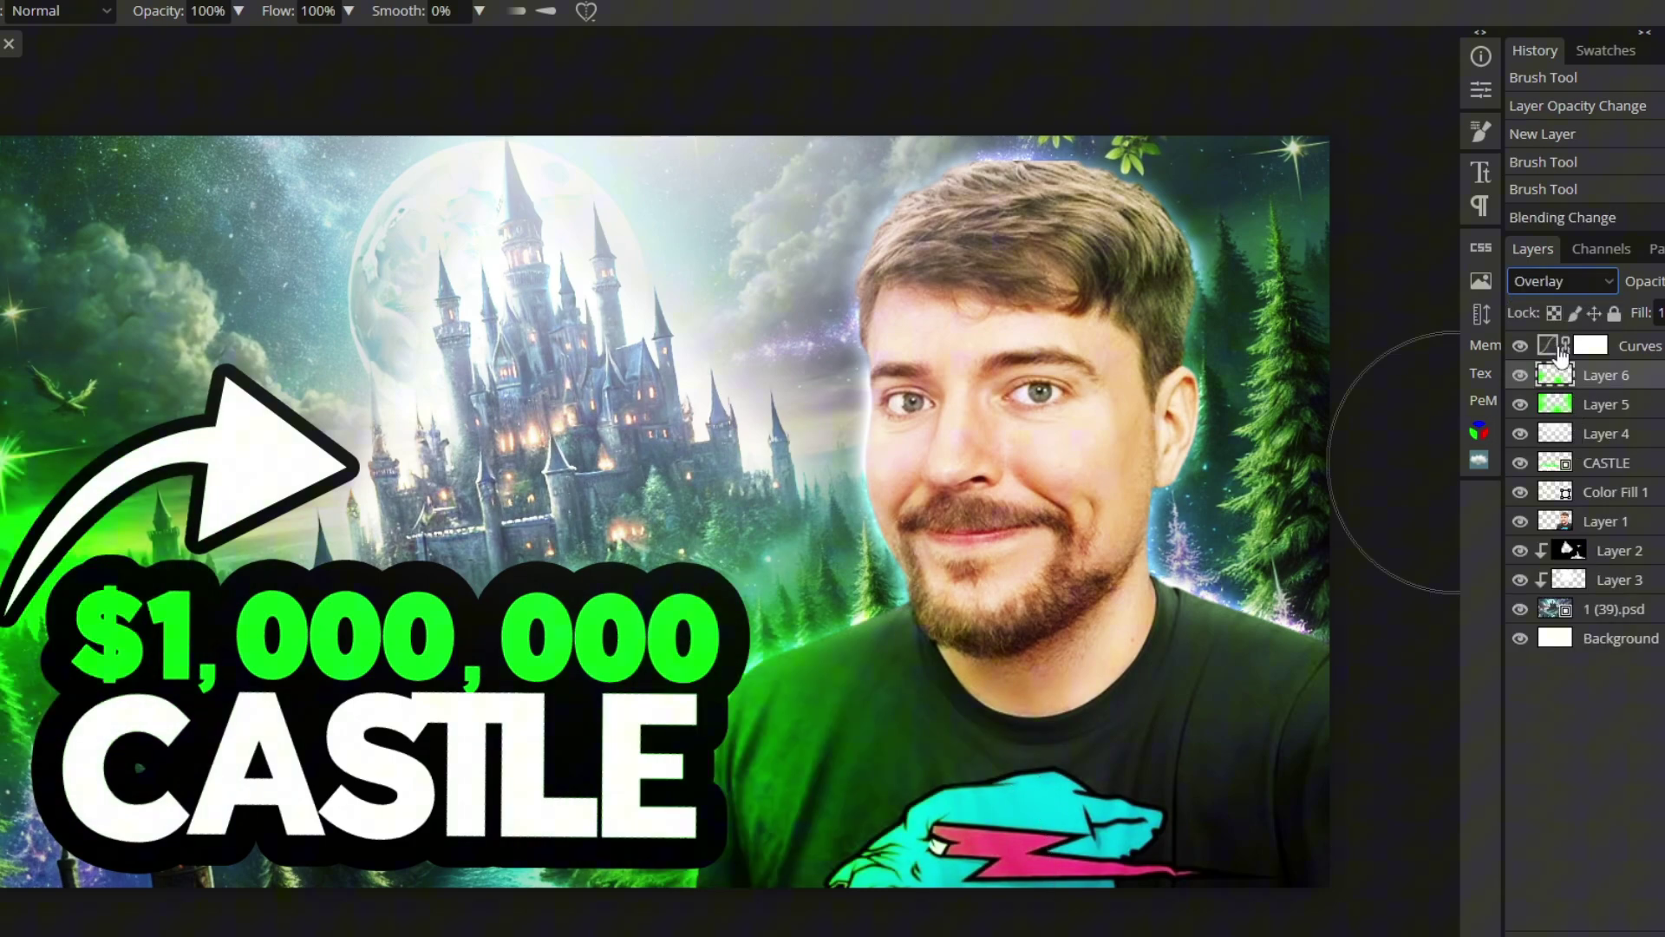
pyautogui.click(1604, 281)
pyautogui.click(1575, 579)
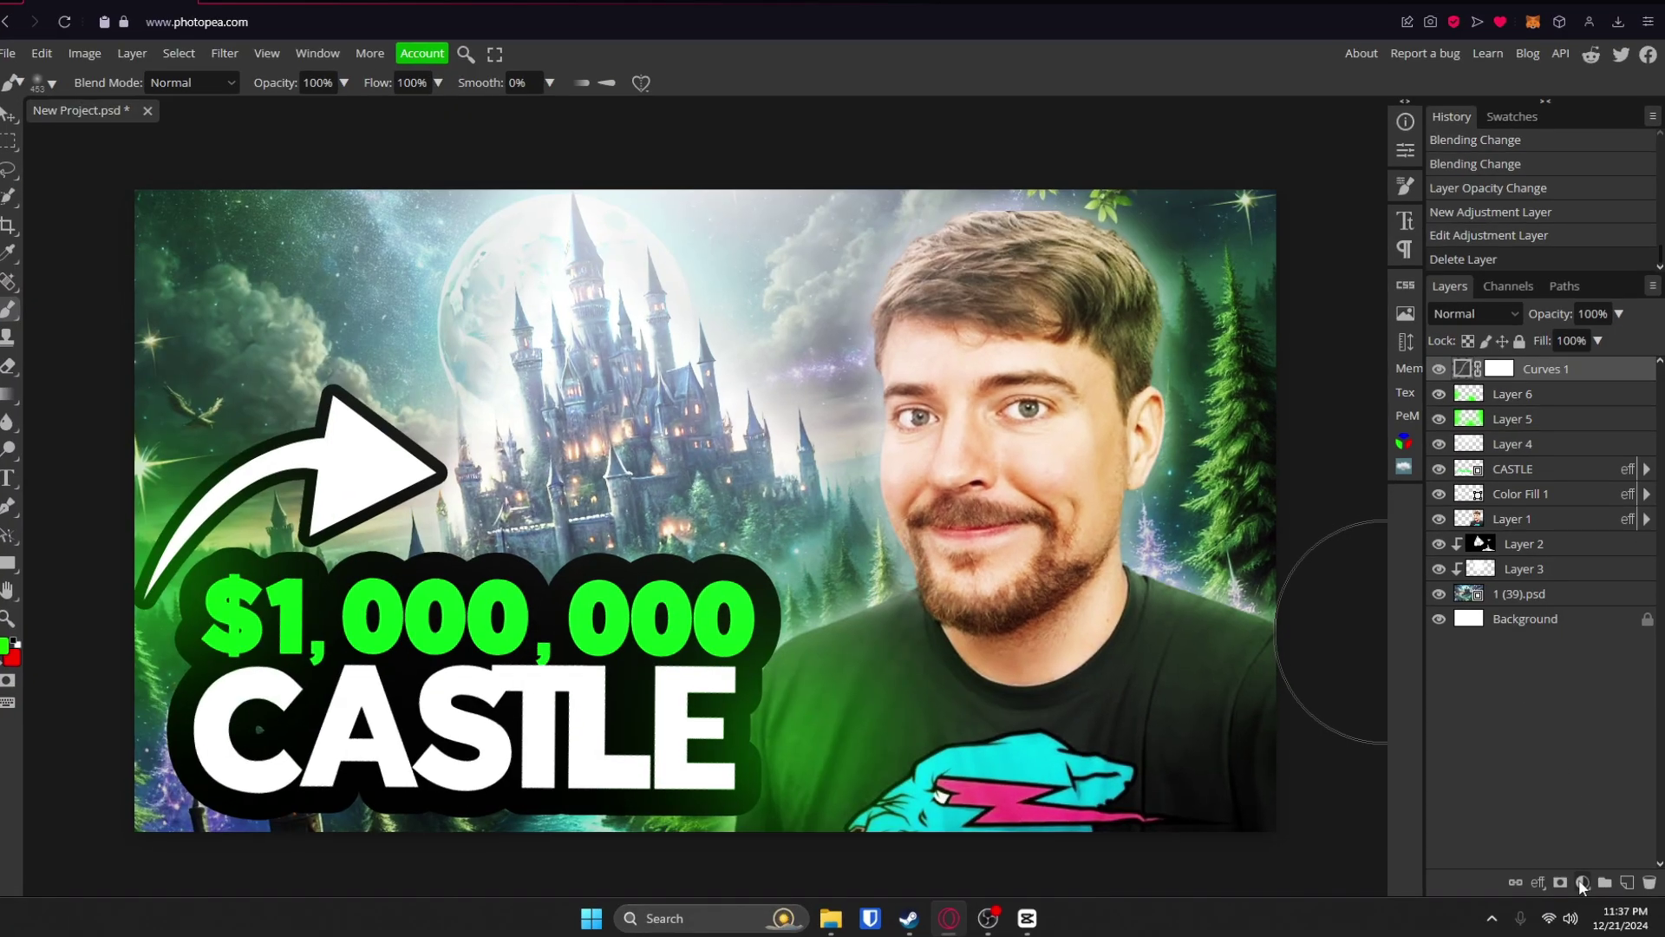
# Add a Color Balance adjustment layer with shadows at Cyan-Red -34, Magenta-Green 36 and Yellow-Blue 100, and compare the image with and without it.
pyautogui.click(1585, 881)
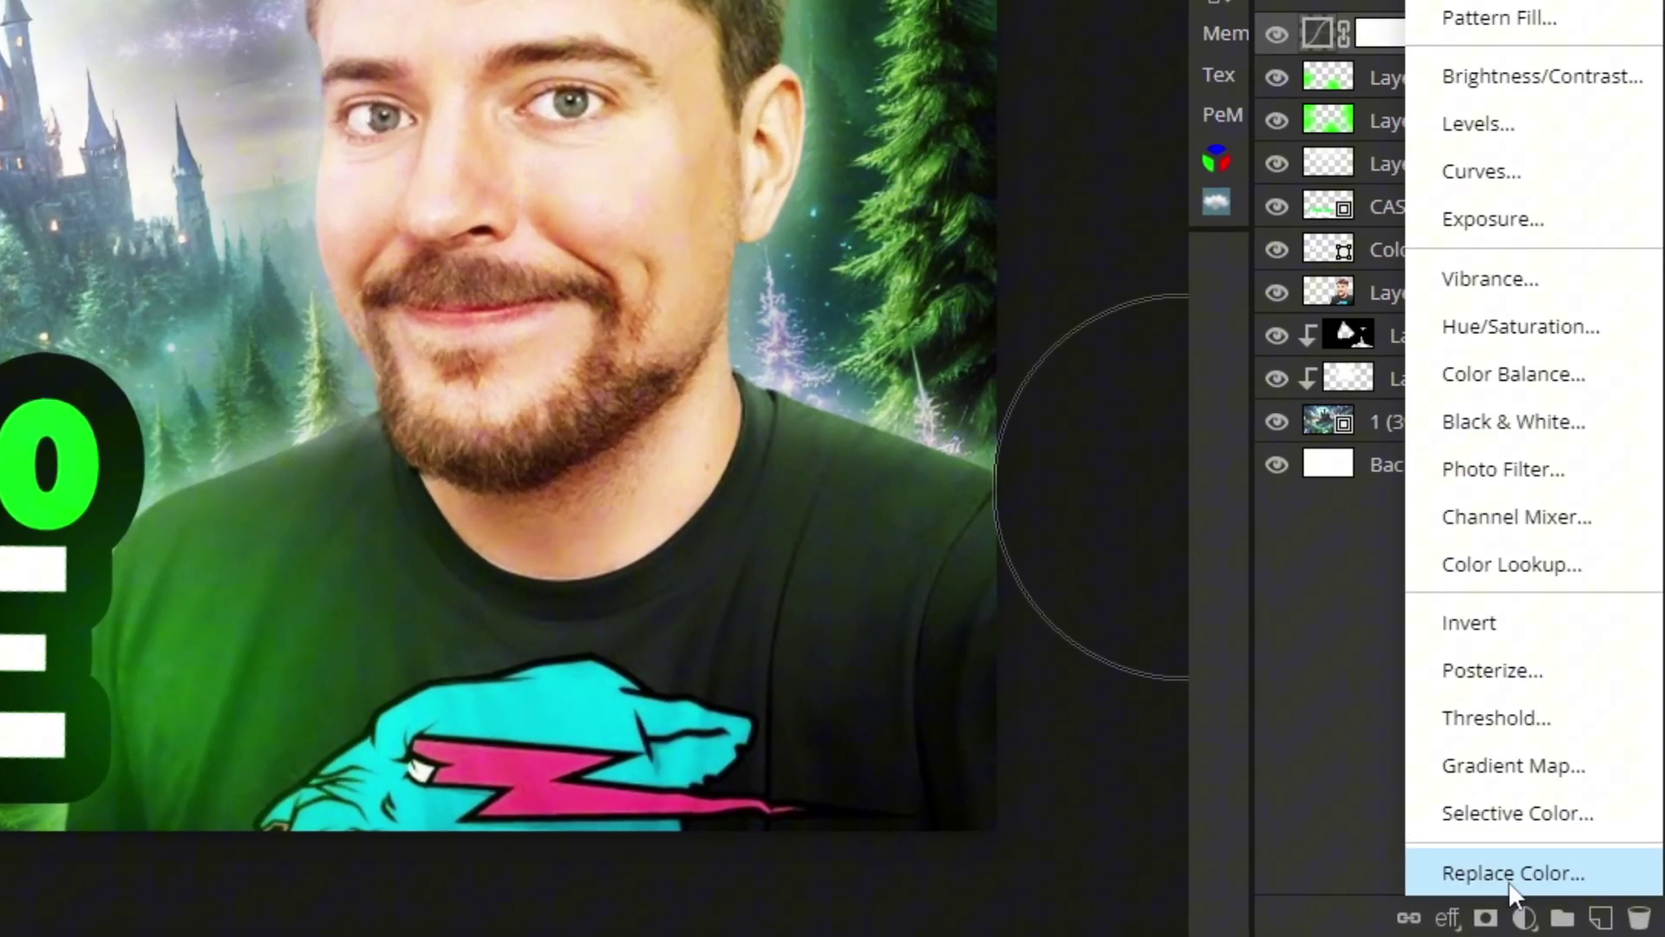
pyautogui.click(1525, 918)
pyautogui.click(1525, 918)
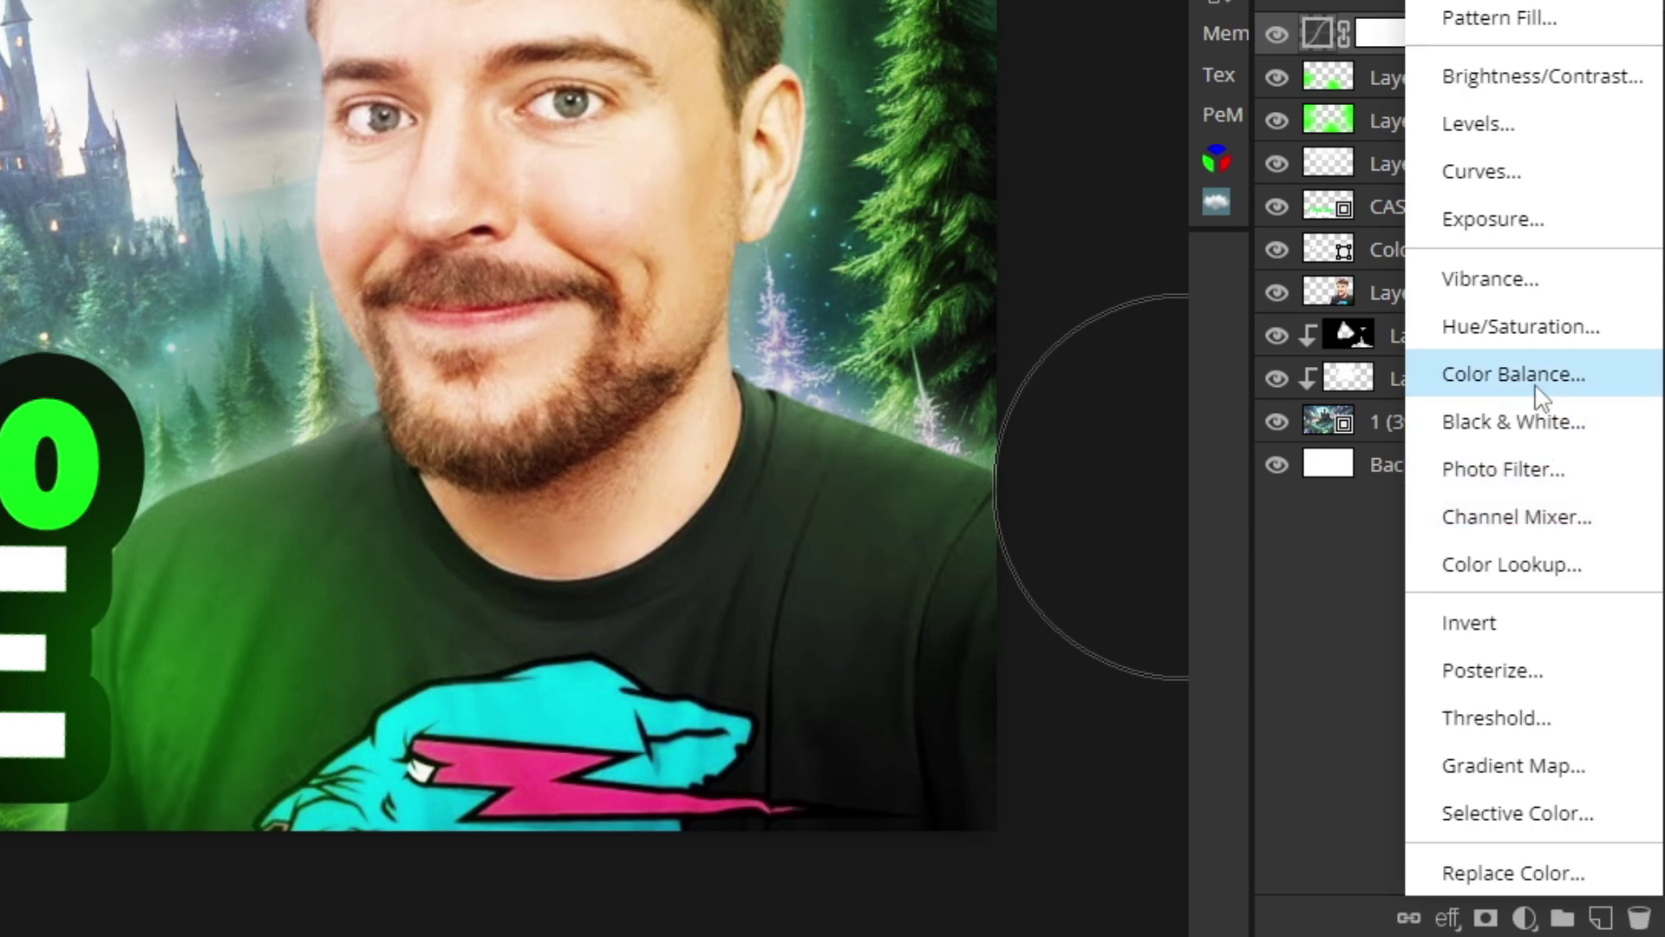
pyautogui.click(1578, 384)
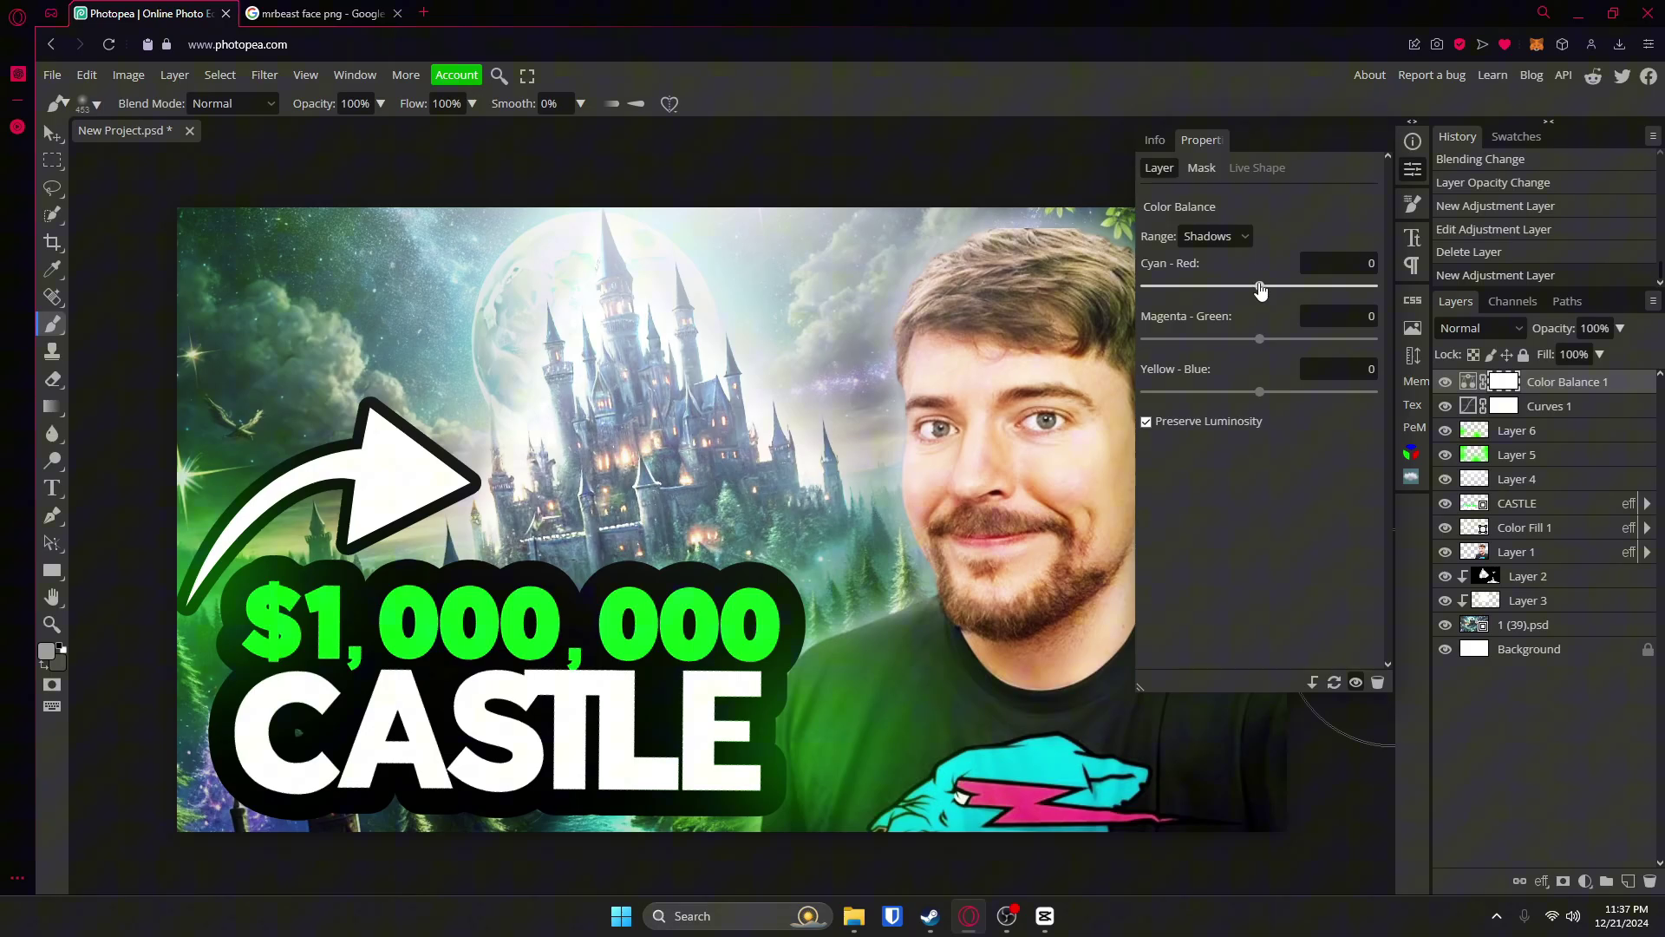
pyautogui.moveTo(1260, 292); pyautogui.dragTo(1232, 297)
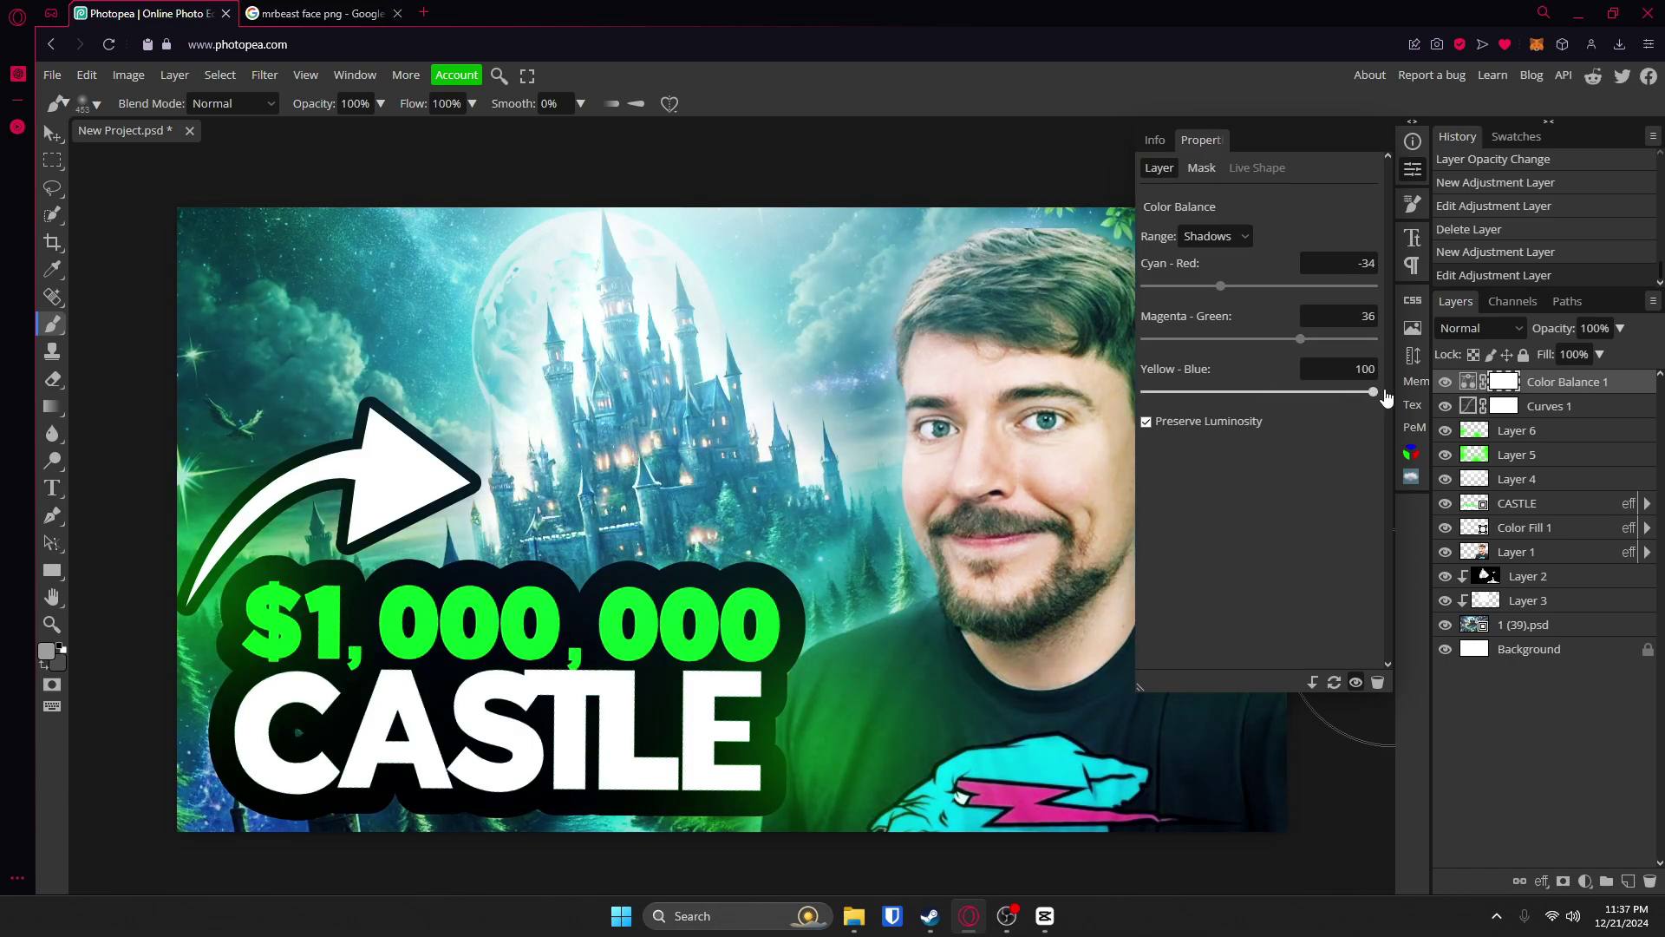
pyautogui.click(1407, 172)
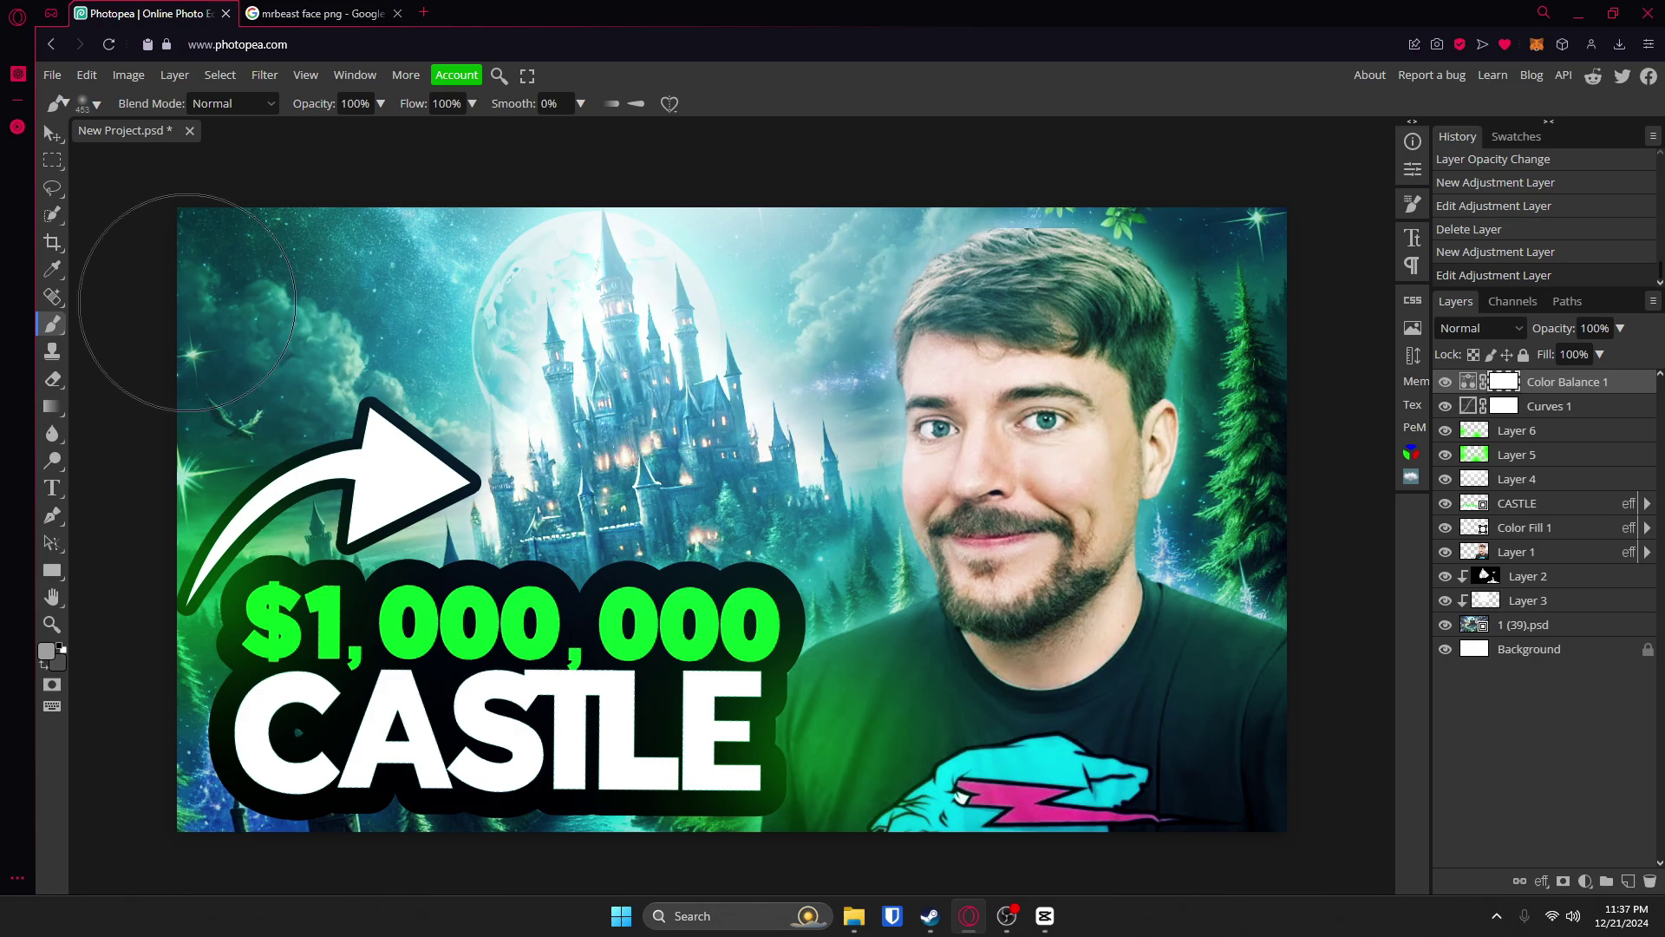
pyautogui.click(52, 136)
pyautogui.click(1445, 382)
pyautogui.click(1445, 382)
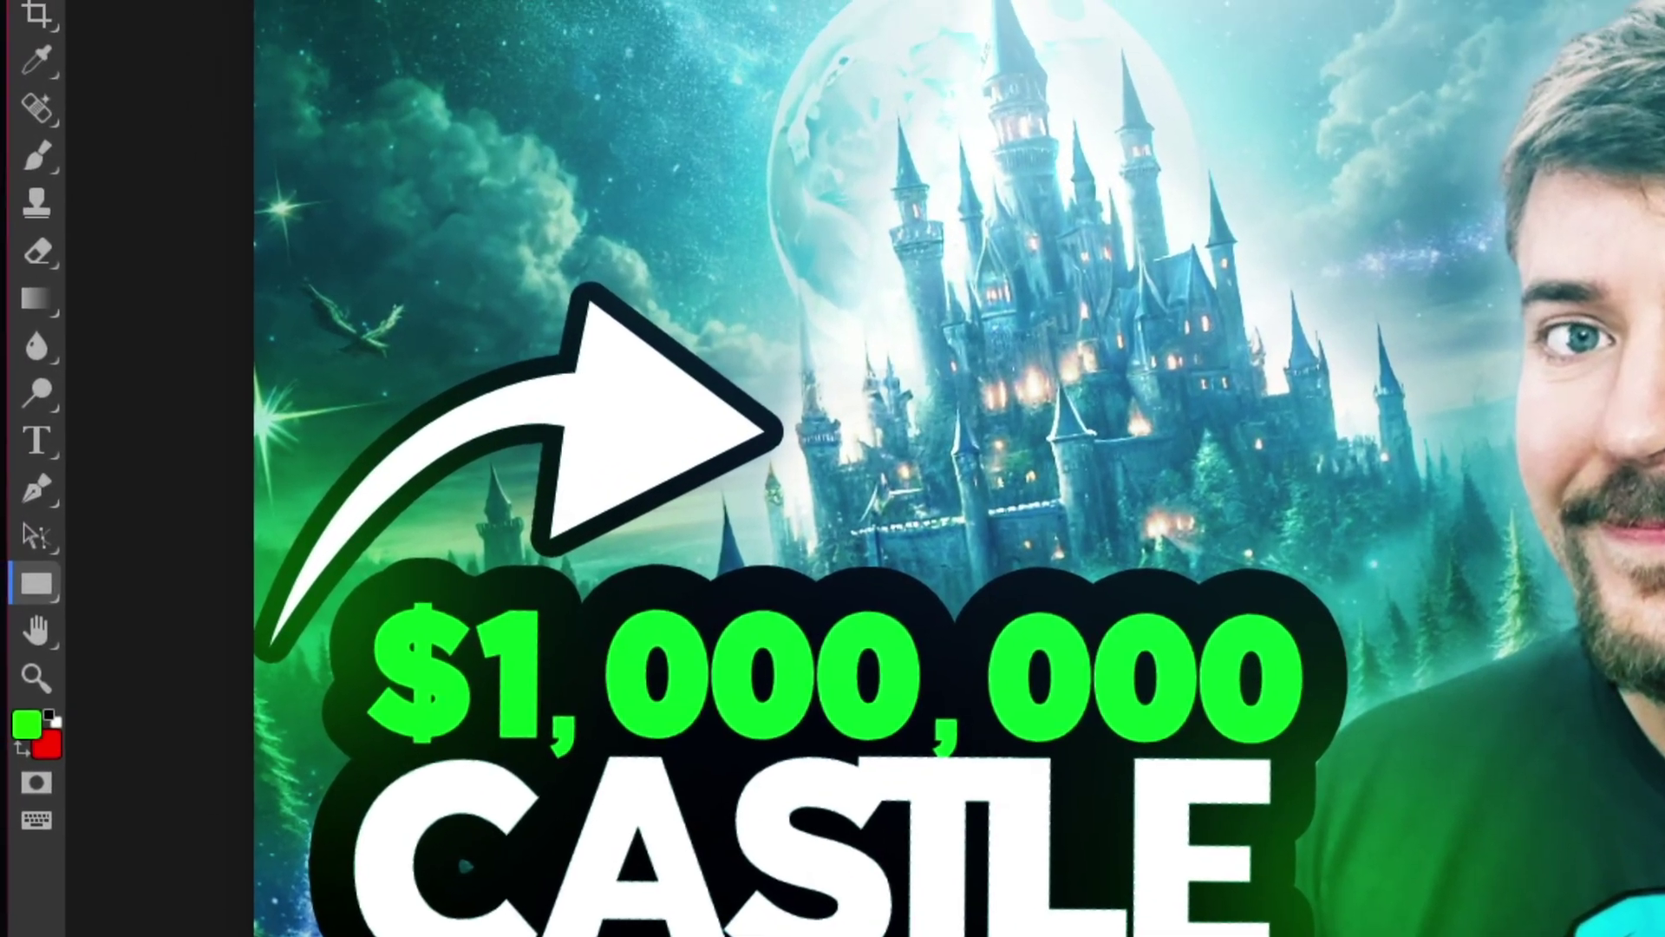
# Configure the Rectangle tool with no fill and a solid white stroke.
pyautogui.click(319, 37)
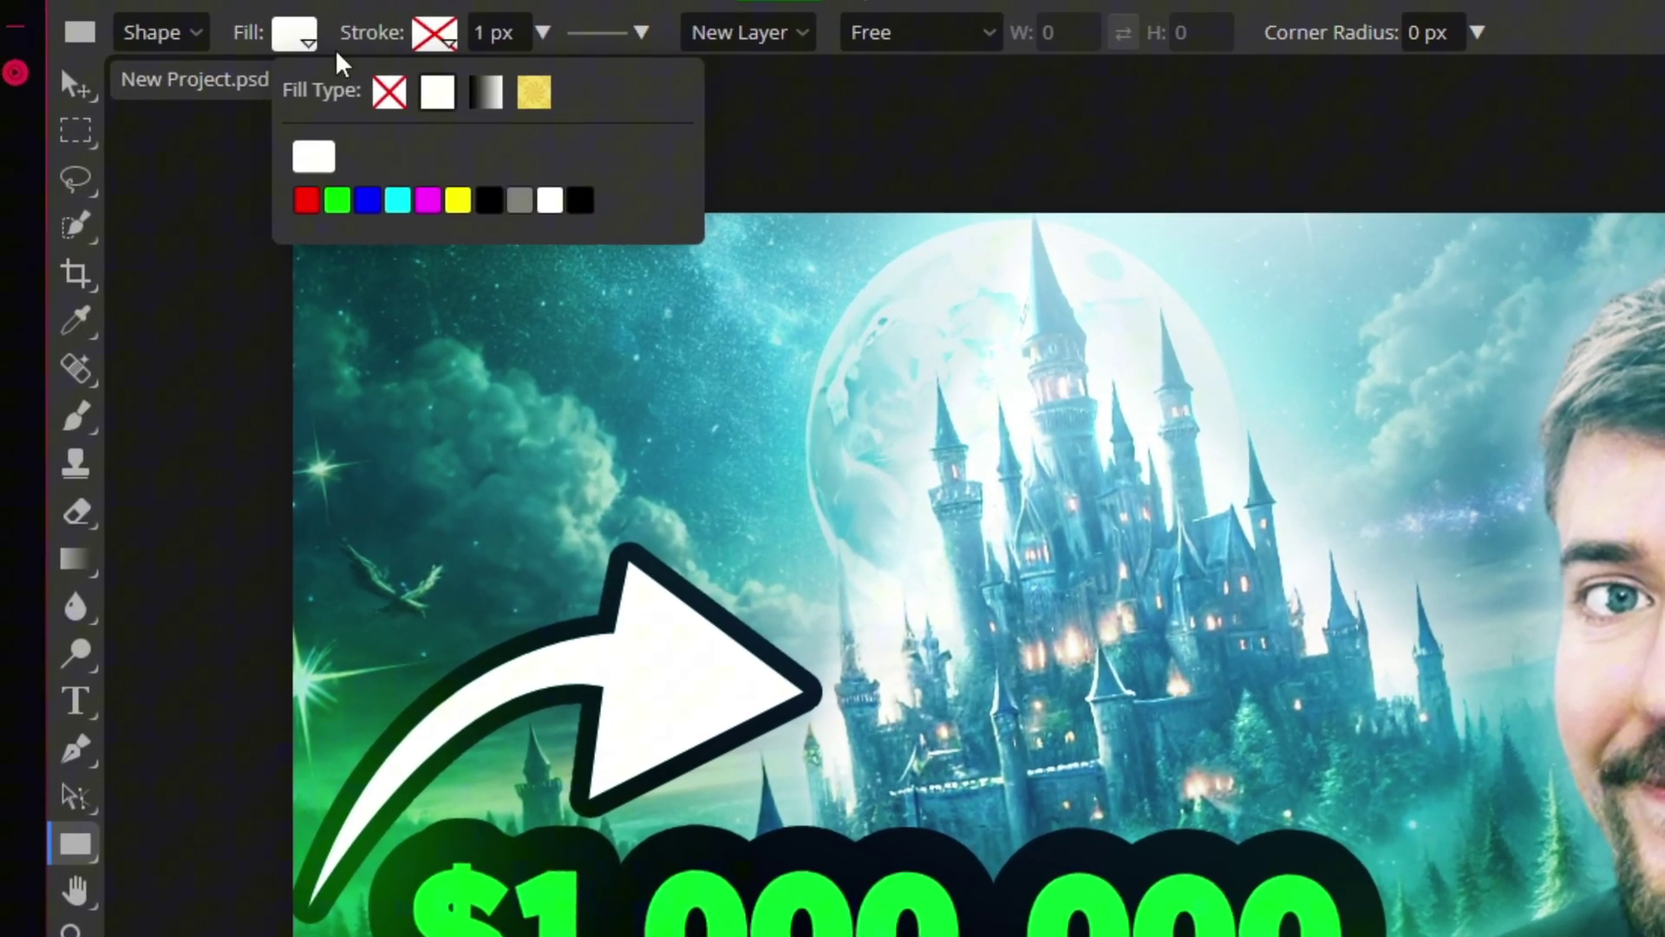
pyautogui.click(406, 185)
pyautogui.click(443, 129)
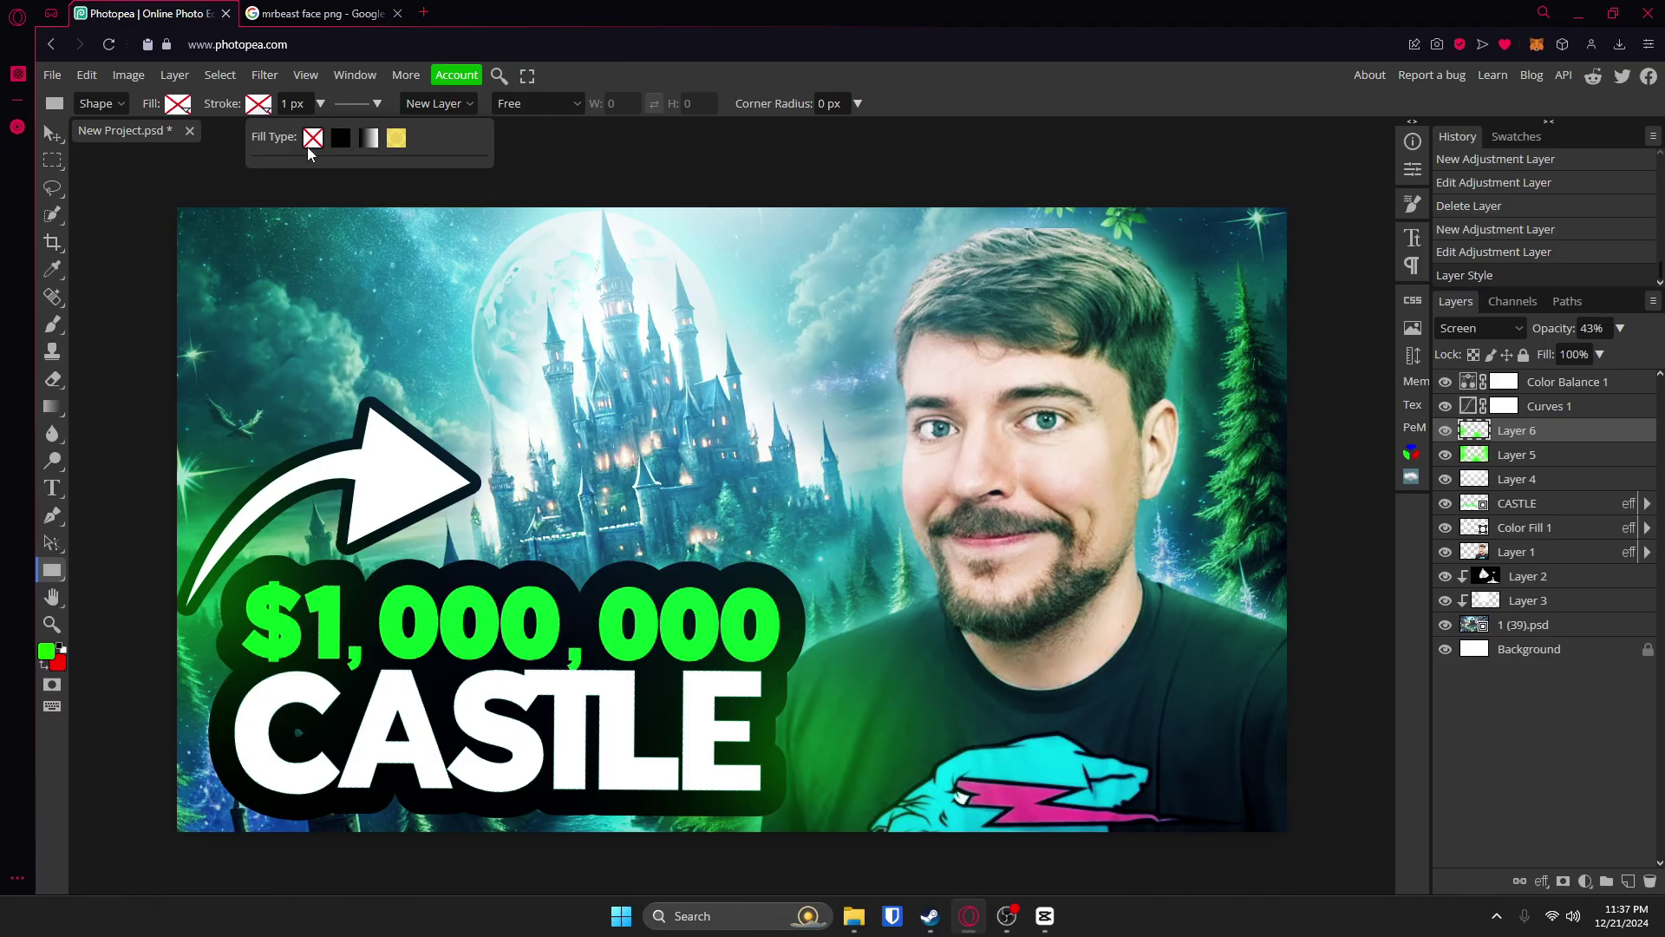
pyautogui.click(340, 137)
pyautogui.click(408, 211)
# Draw a rectangle fitted to the edges of the whole canvas and set its stroke width to 45 px.
pyautogui.moveTo(177, 209)
pyautogui.mouseDown()
pyautogui.moveTo(907, 569)
pyautogui.moveTo(1223, 811)
pyautogui.moveTo(1275, 819)
pyautogui.moveTo(1259, 813)
pyautogui.mouseUp()
pyautogui.moveTo(180, 210)
pyautogui.mouseDown()
pyautogui.moveTo(170, 194)
pyautogui.moveTo(178, 208)
pyautogui.mouseUp()
pyautogui.moveTo(1259, 814); pyautogui.dragTo(1288, 832)
pyautogui.click(321, 103)
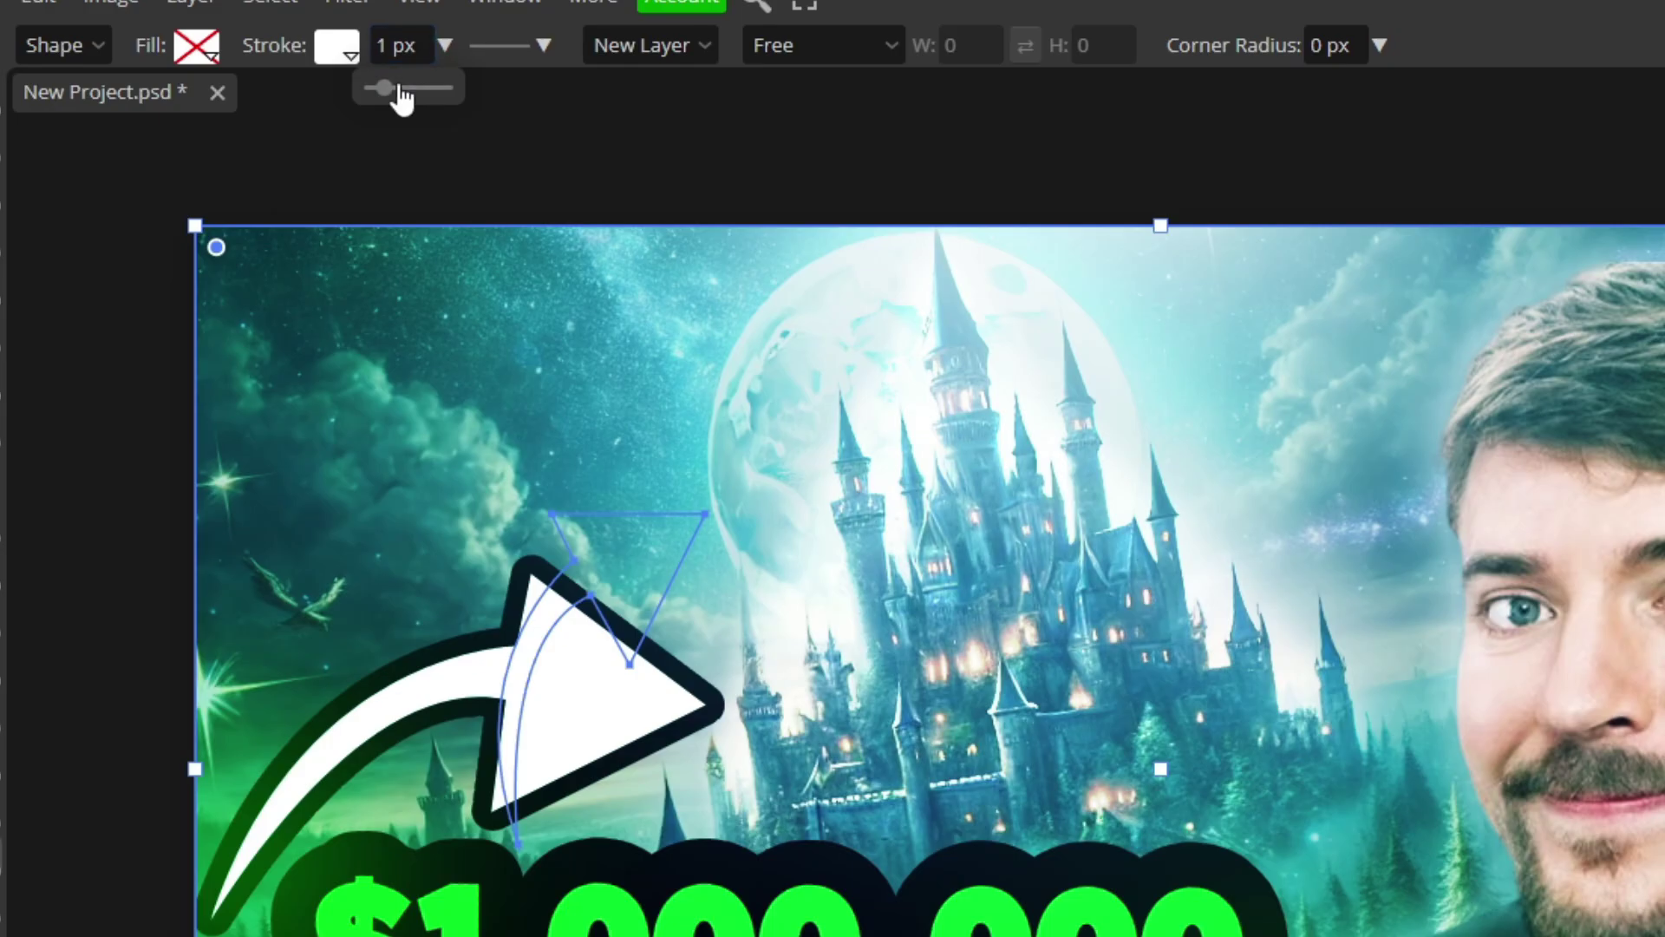
pyautogui.moveTo(292, 128); pyautogui.dragTo(303, 128)
pyautogui.moveTo(421, 97); pyautogui.dragTo(423, 95)
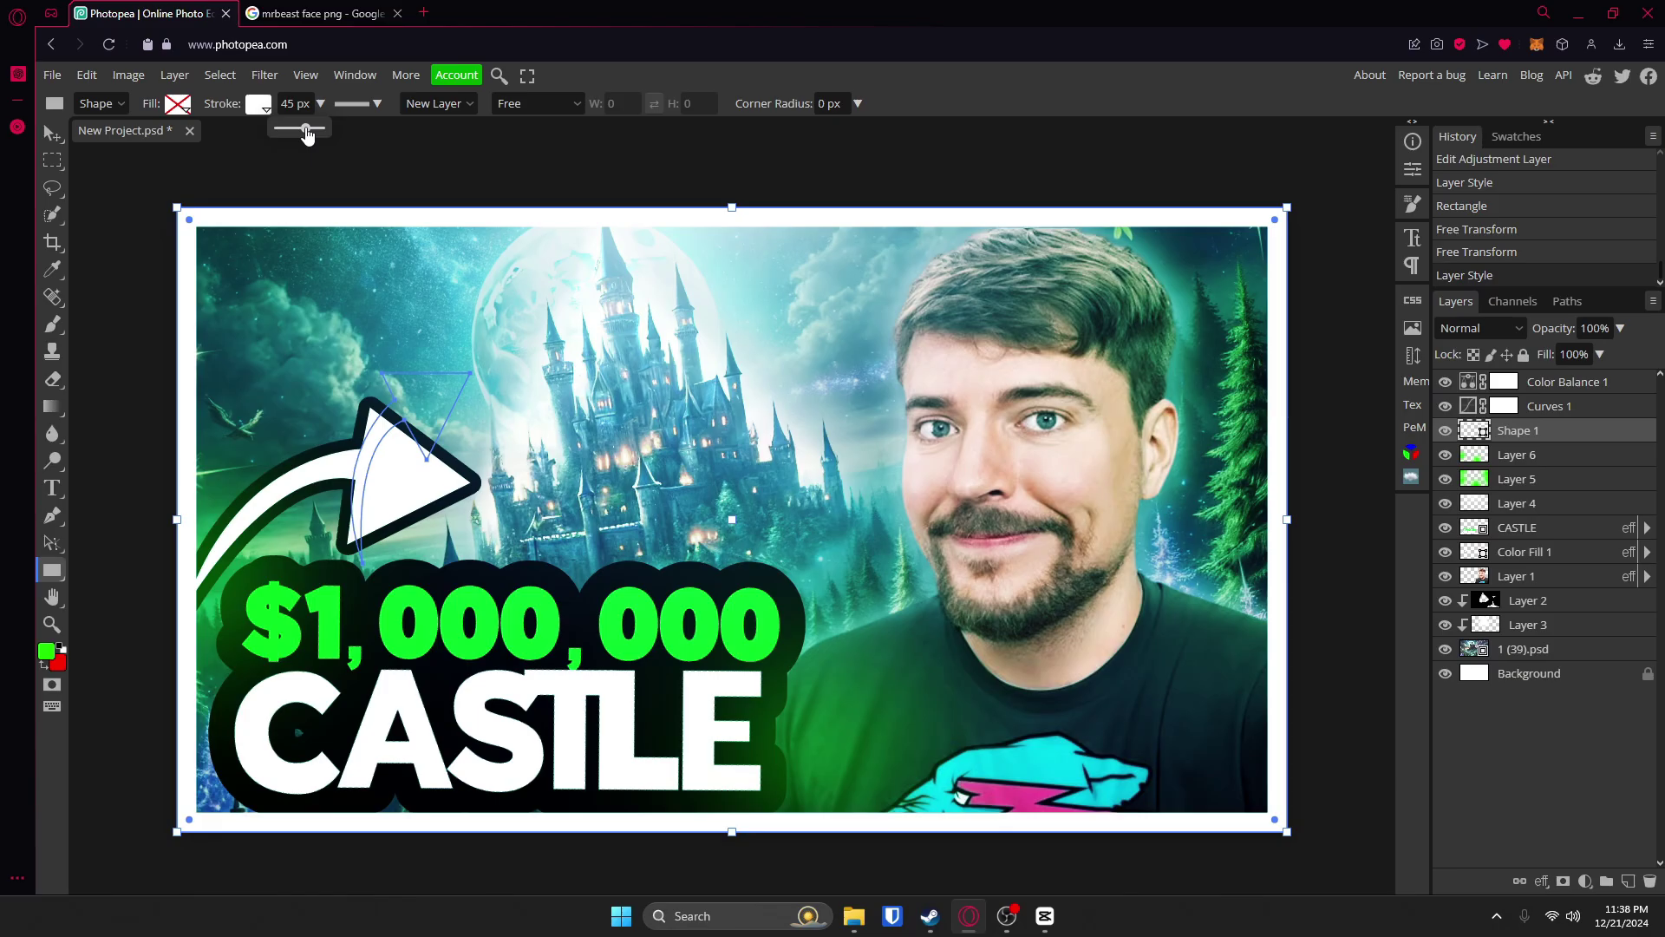
# Set the white frame layer Shape 1 to the Overlay blend mode, trying Screen first.
pyautogui.click(1481, 328)
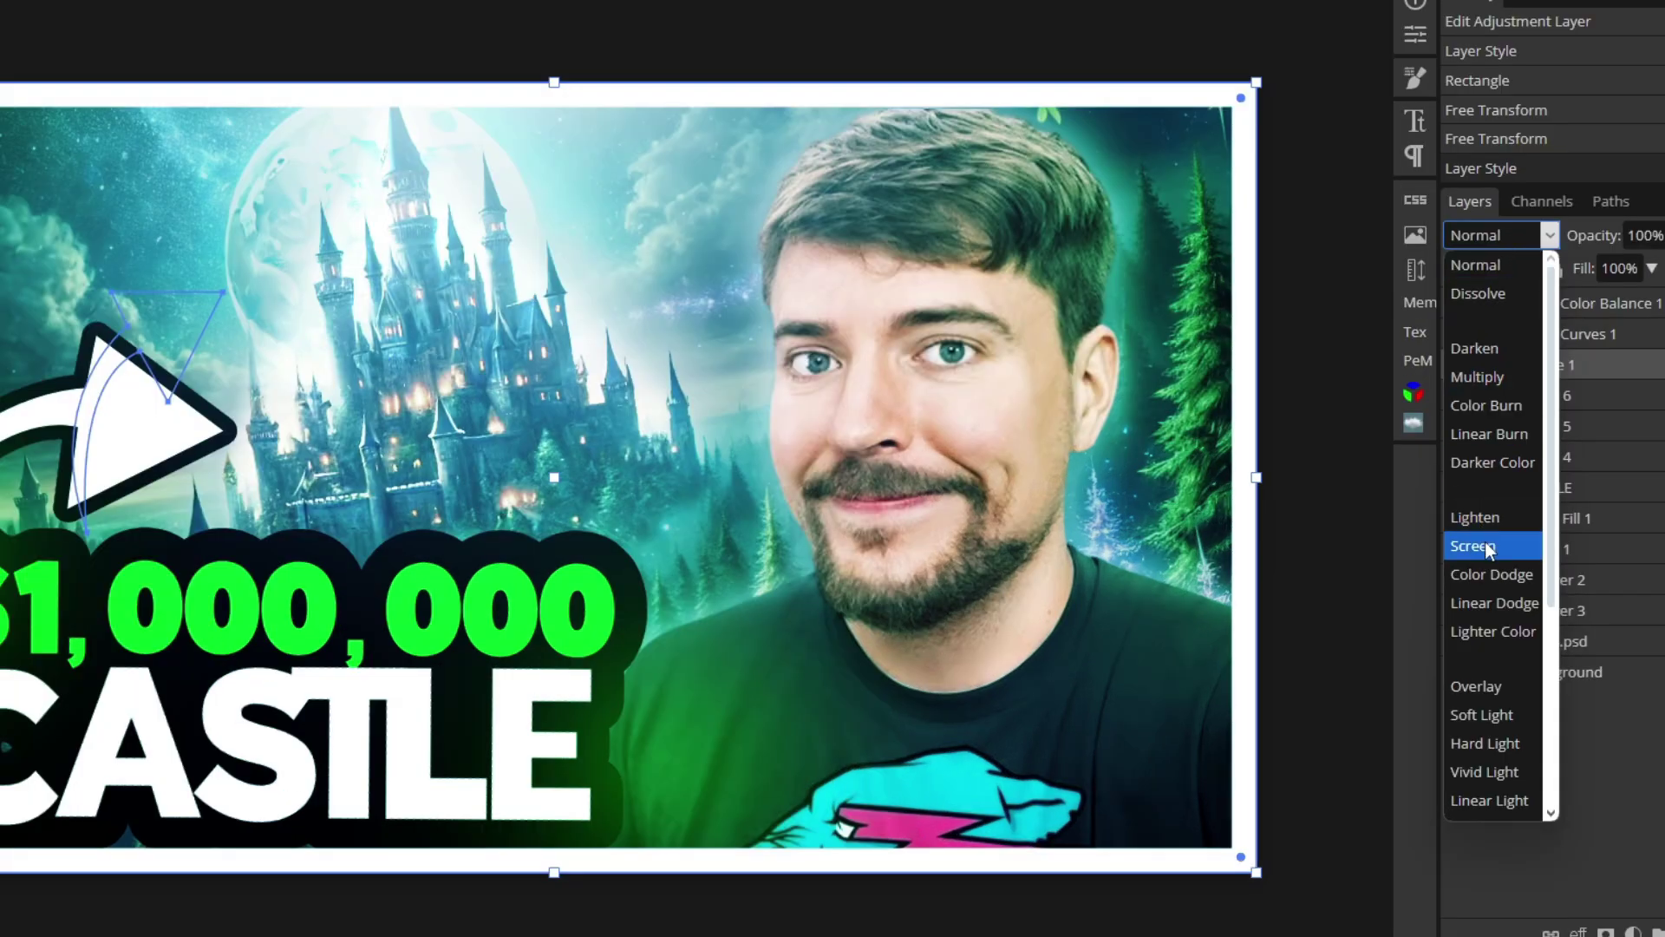
pyautogui.click(1489, 546)
pyautogui.click(1499, 235)
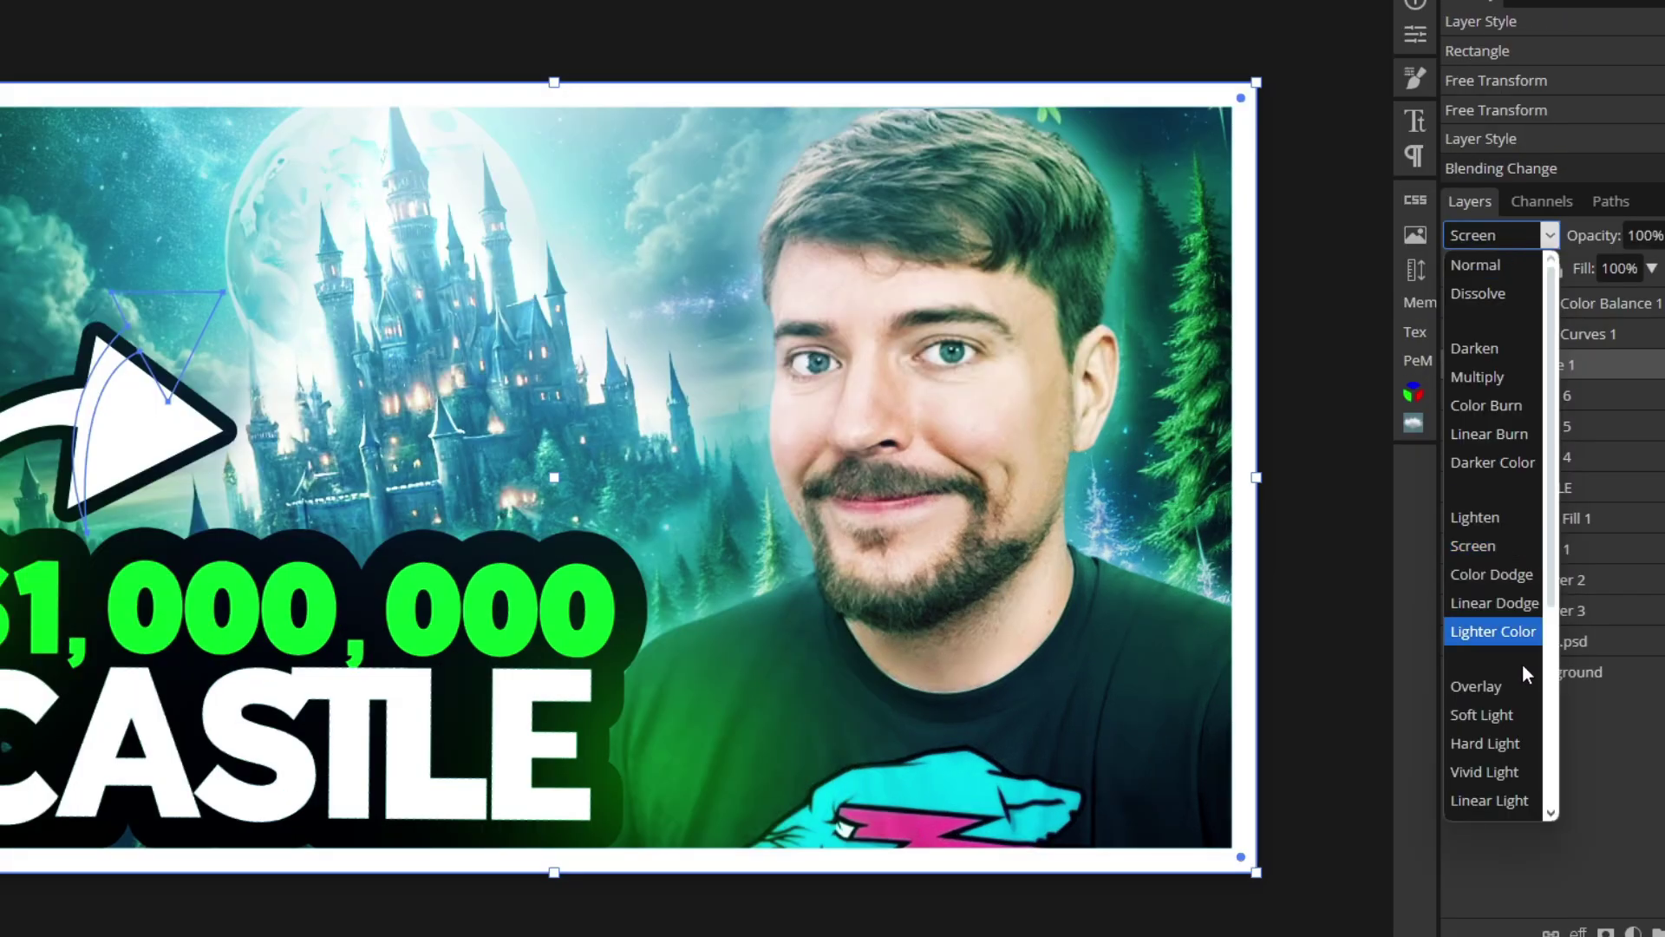
pyautogui.click(1527, 686)
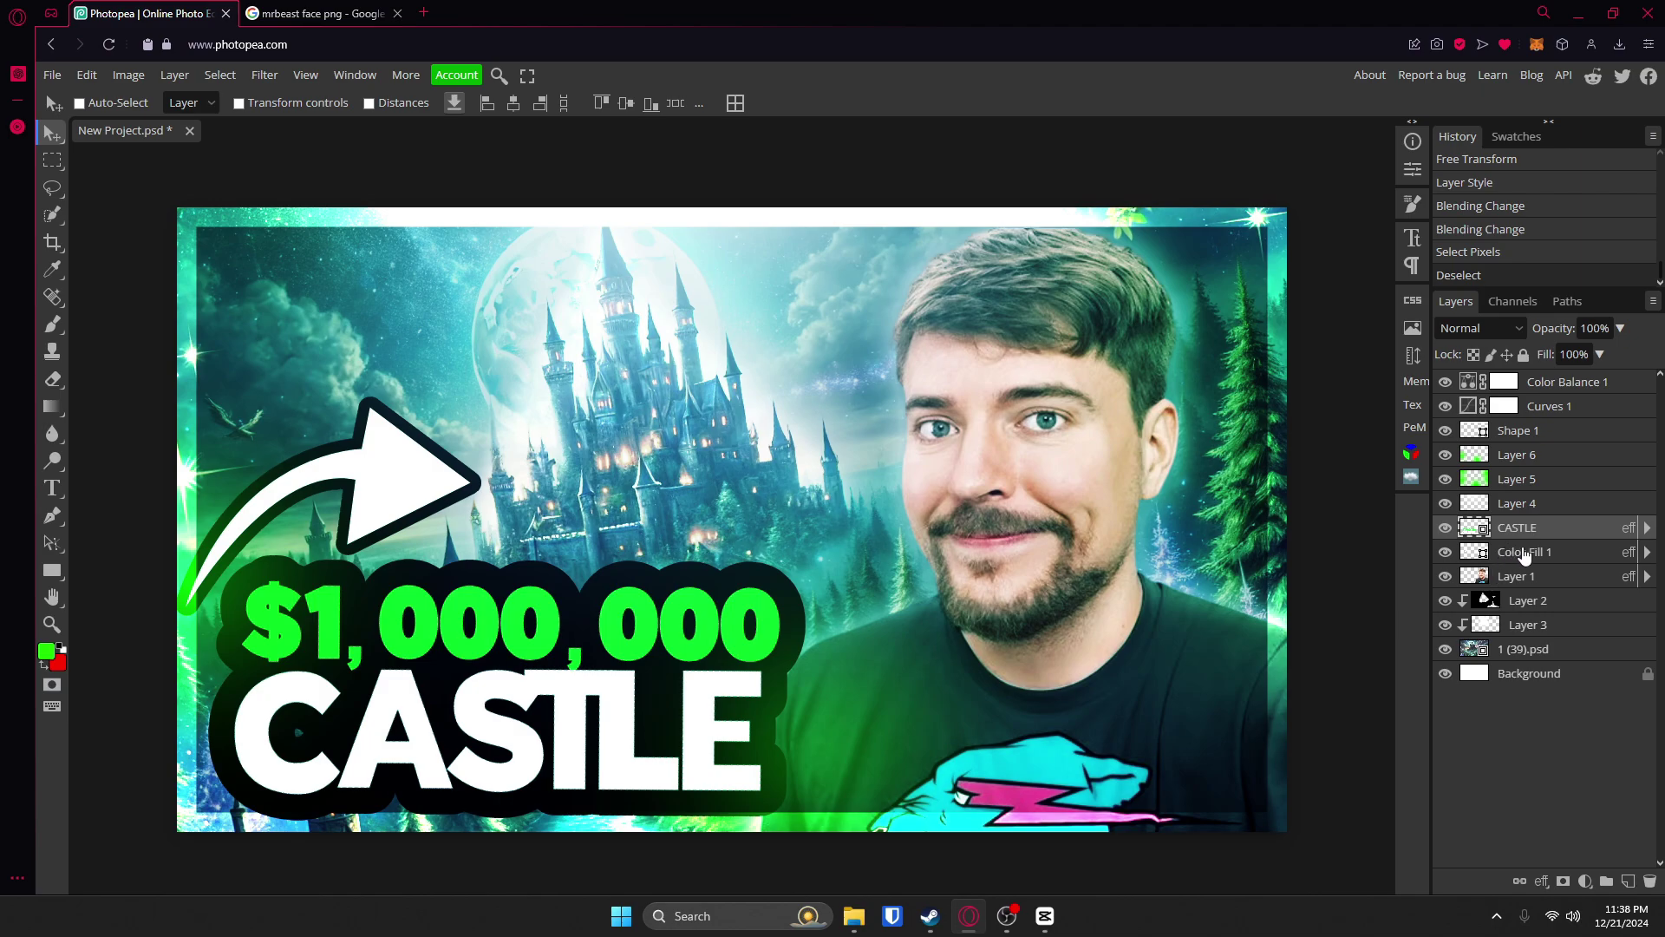
# Shift the CASTLE text layer slightly up with Free Transform, and select the arrow layer Color Fill 1, hiding and showing it.
pyautogui.hotkey('ctrl', 'alt', 't')
pyautogui.moveTo(699, 626); pyautogui.dragTo(704, 614)
pyautogui.click(674, 104)
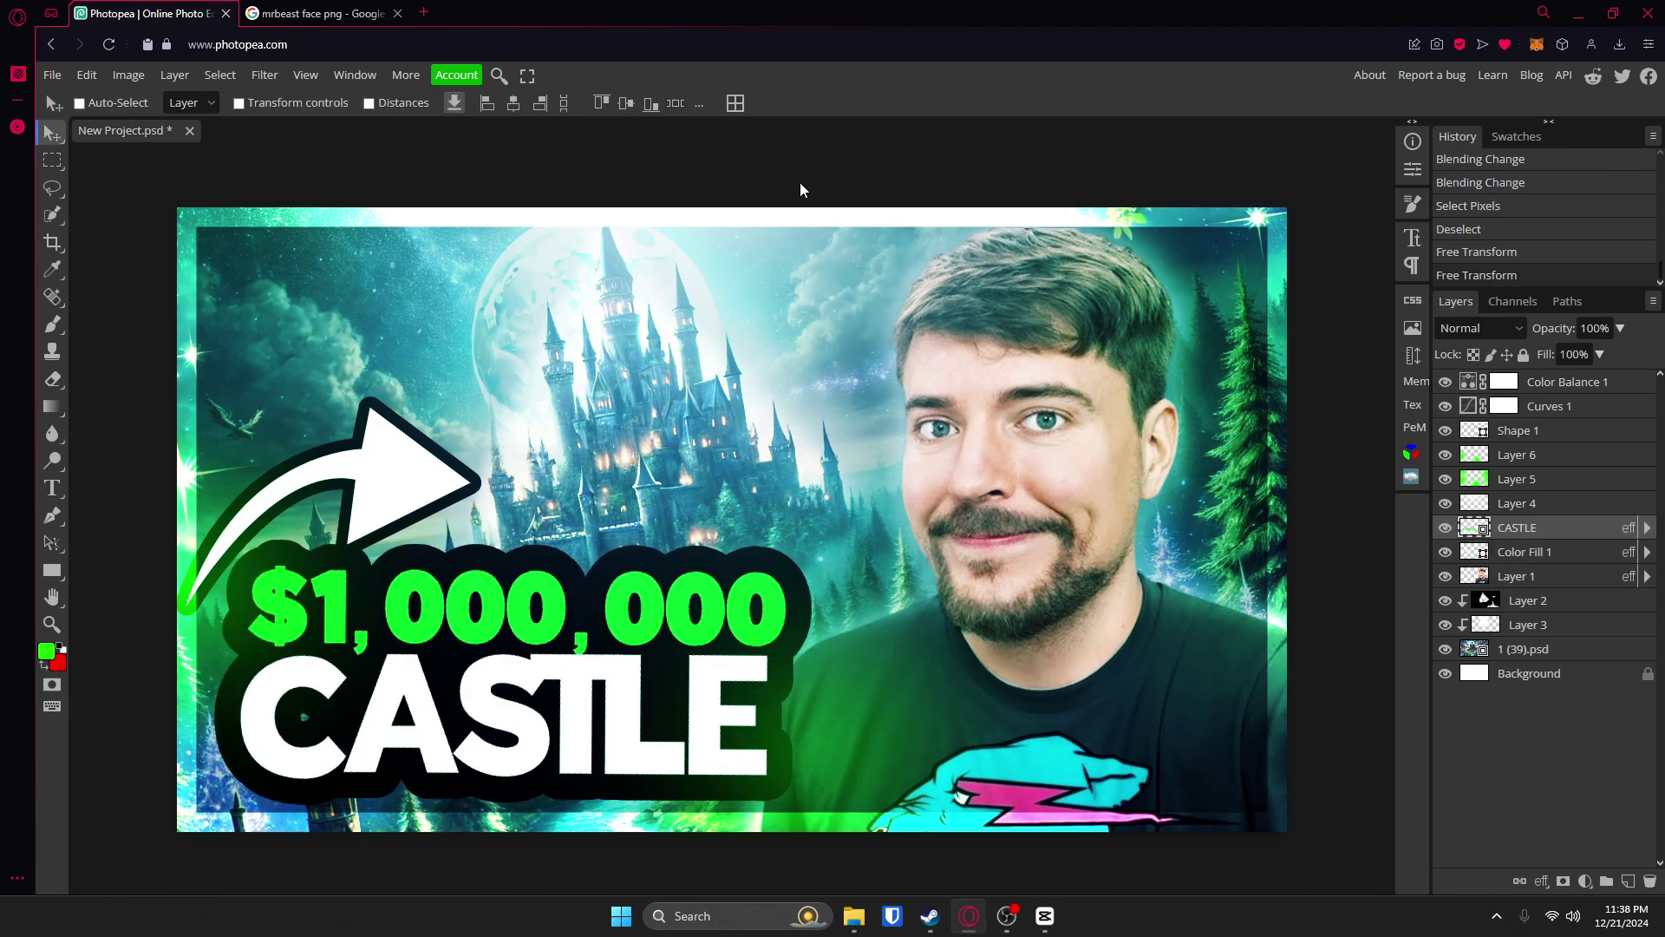
pyautogui.click(1535, 554)
pyautogui.click(1445, 553)
pyautogui.click(1445, 552)
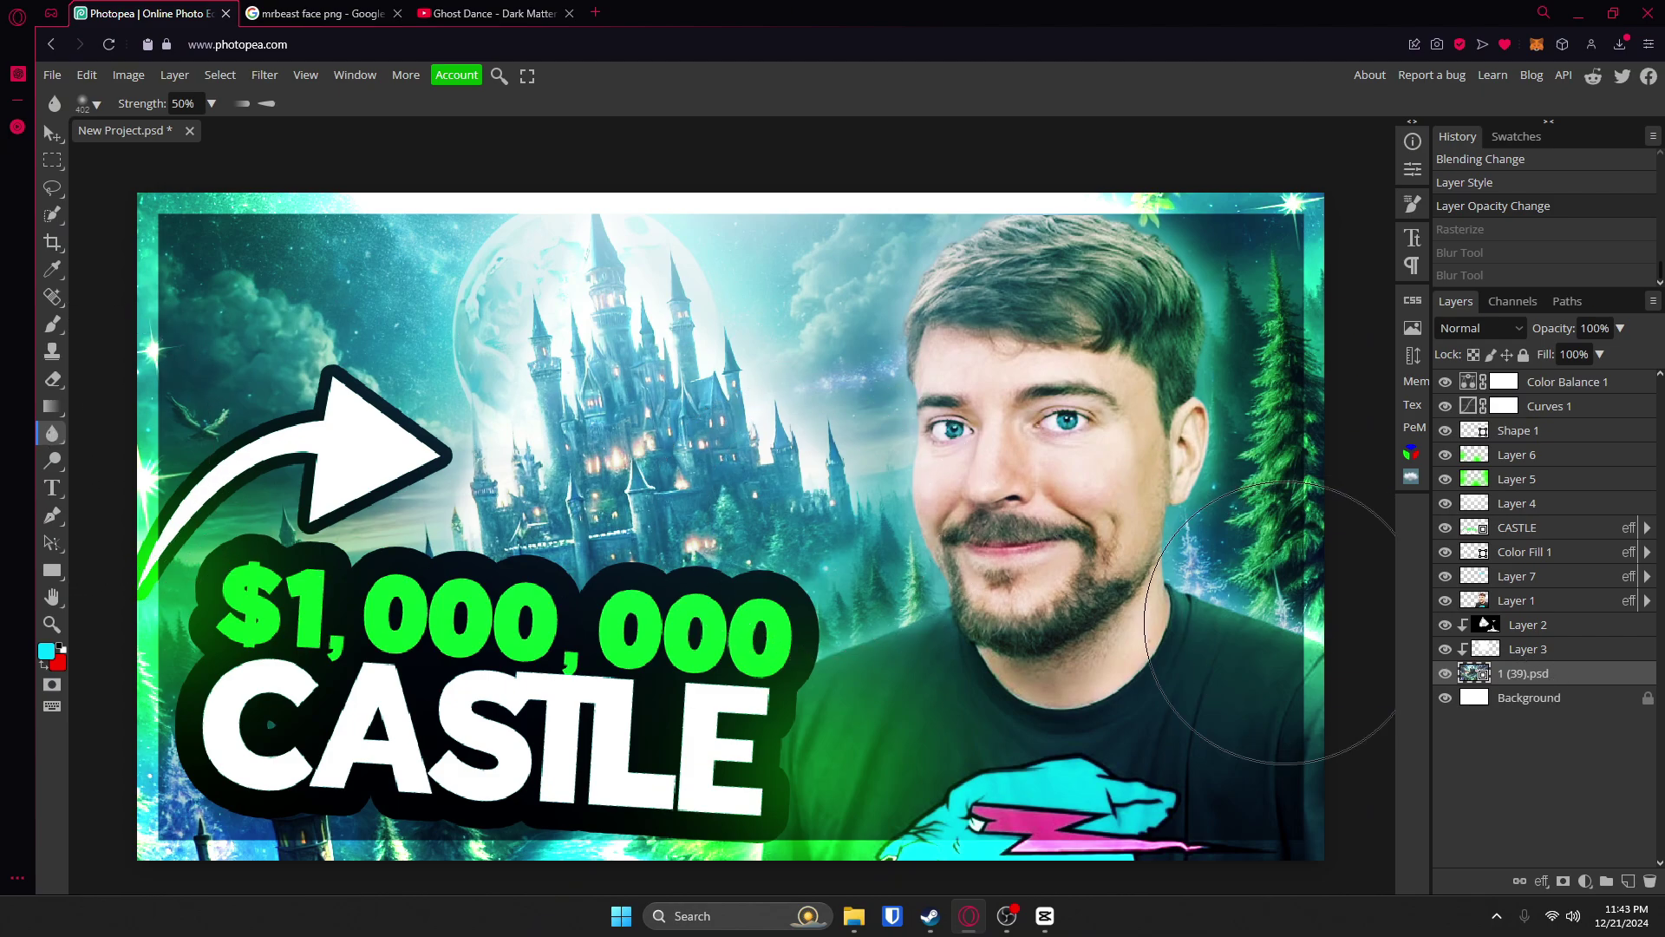
# Rasterize the castle background smart object 1 (39).psd for use with the Blur tool.
pyautogui.click(321, 339)
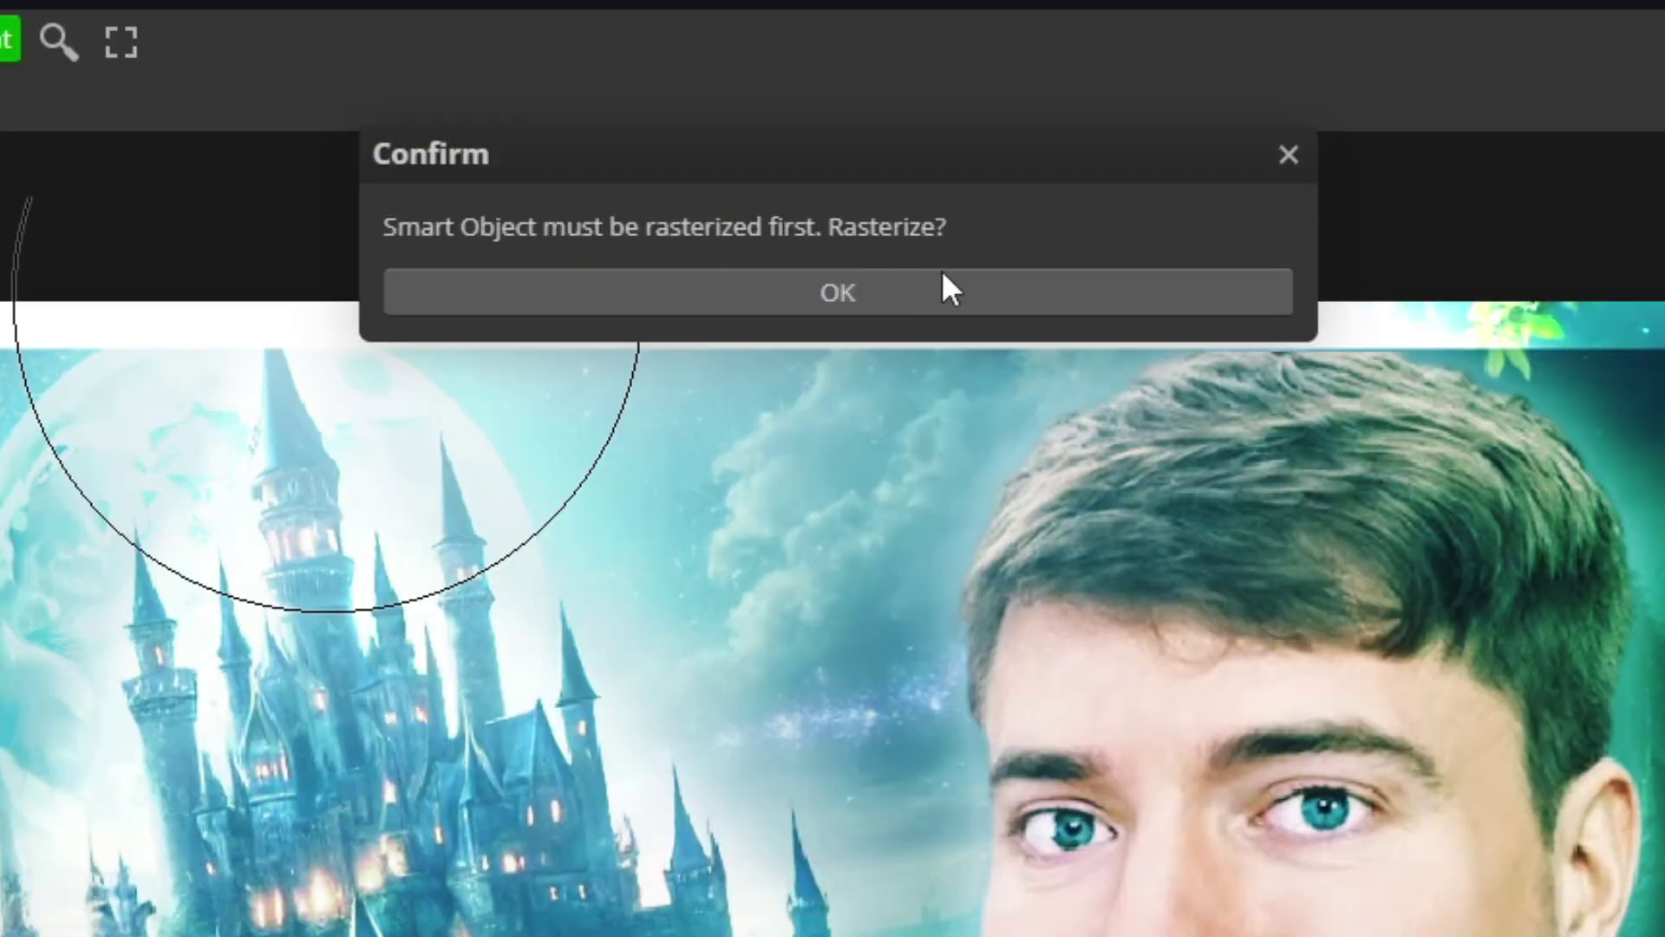
pyautogui.click(680, 293)
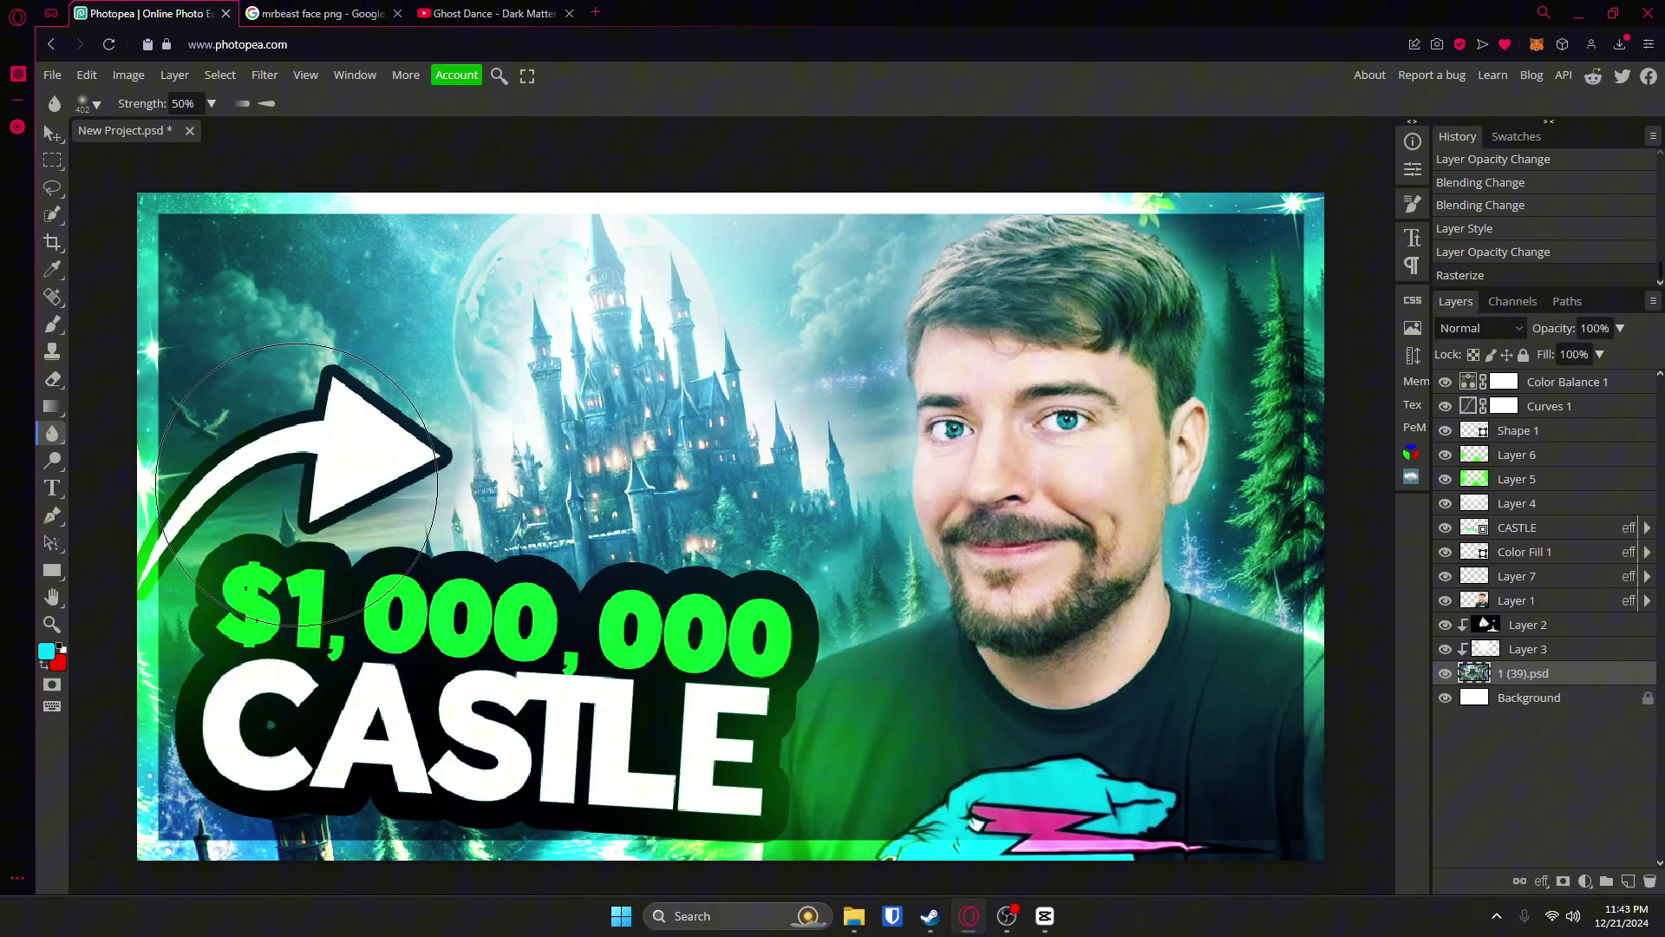